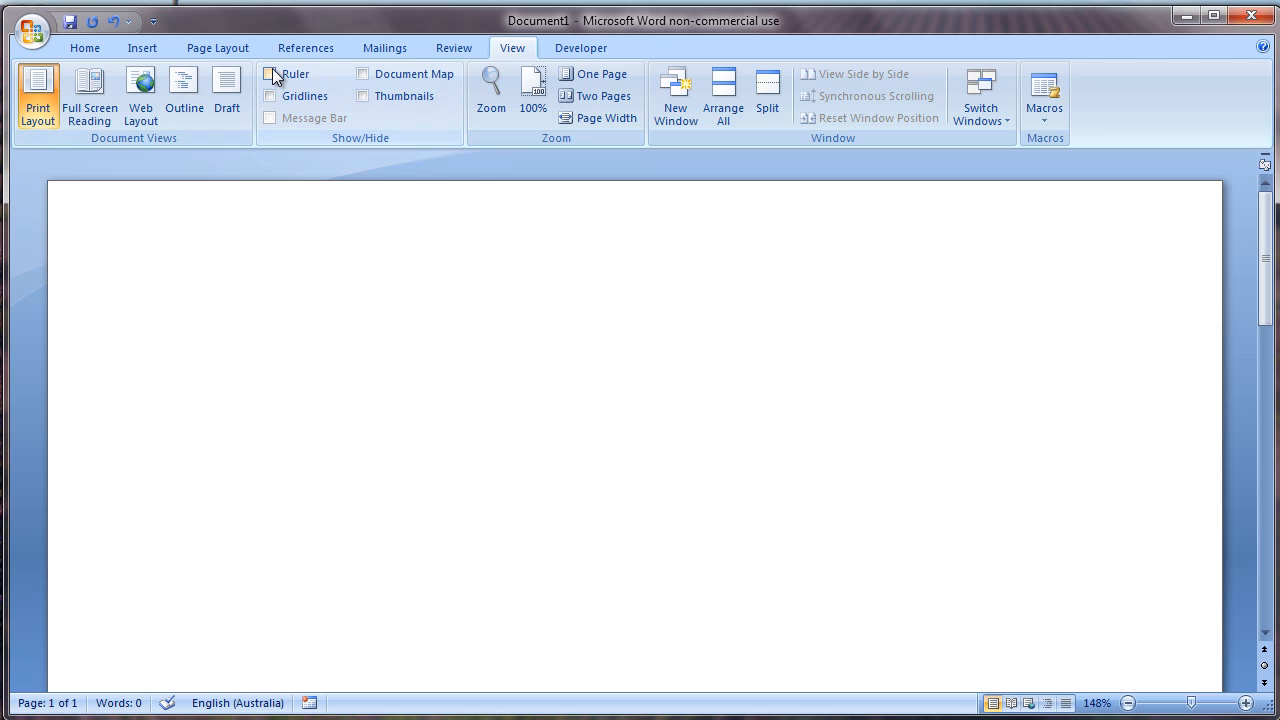
# - Show the ruler and enter the headings Person, Weight and Height on the first line, separated by tabs
pyautogui.click(271, 77)
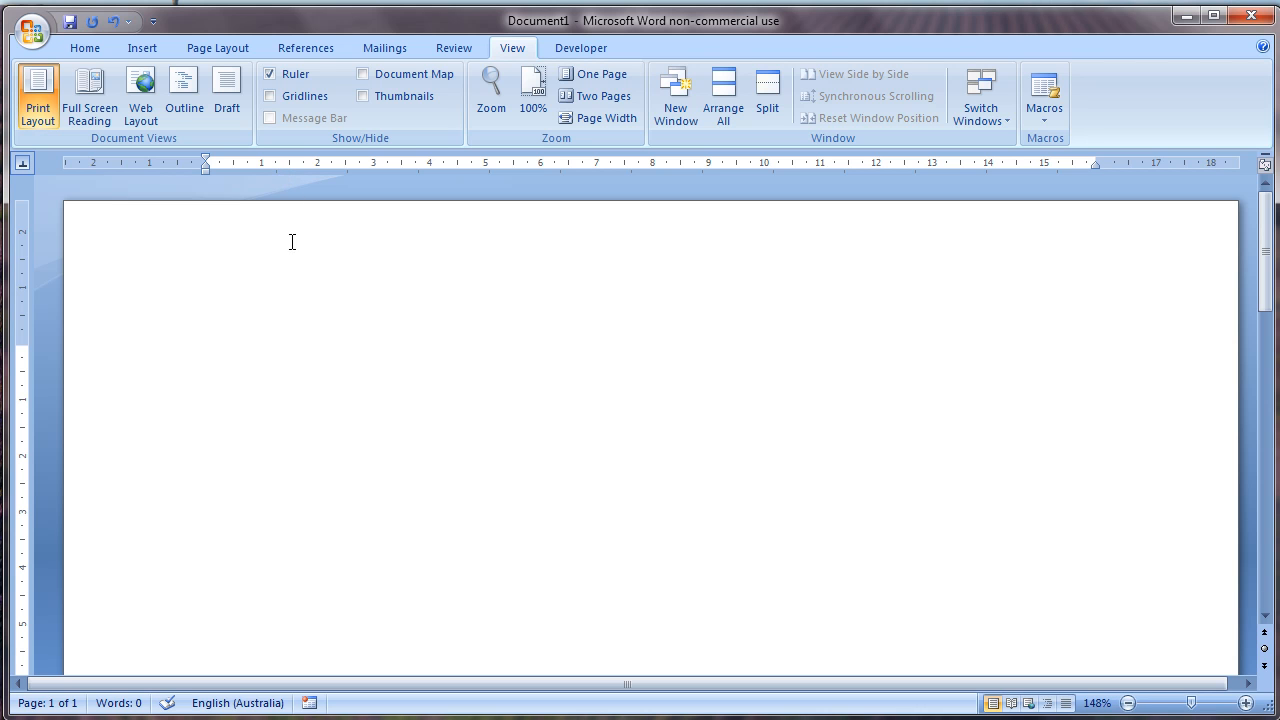
pyautogui.write('Person')
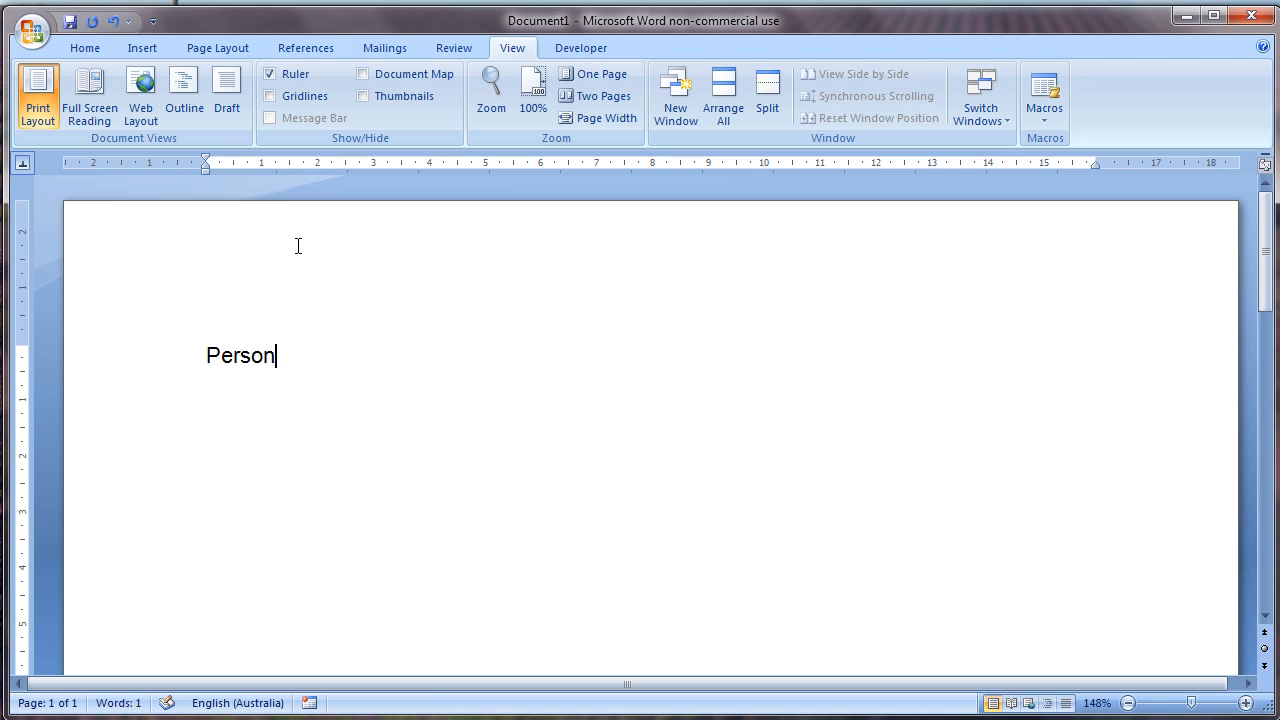
pyautogui.write(' Weight')
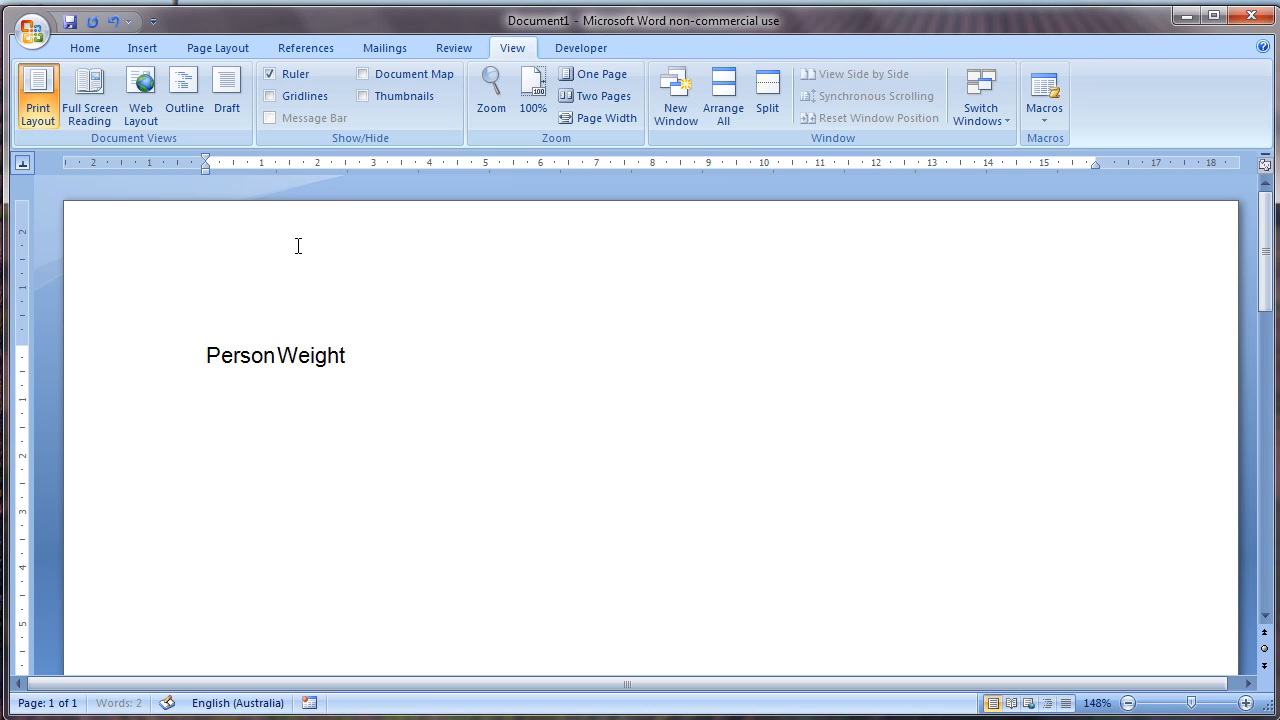
pyautogui.write(' Height')
pyautogui.hotkey('ctrl', 'Left')
pyautogui.hotkey('ctrl', 'Left')
pyautogui.hotkey('ctrl', 'Left')
pyautogui.press('Tab')
pyautogui.hotkey('ctrl', 'Right')
pyautogui.press('Tab')
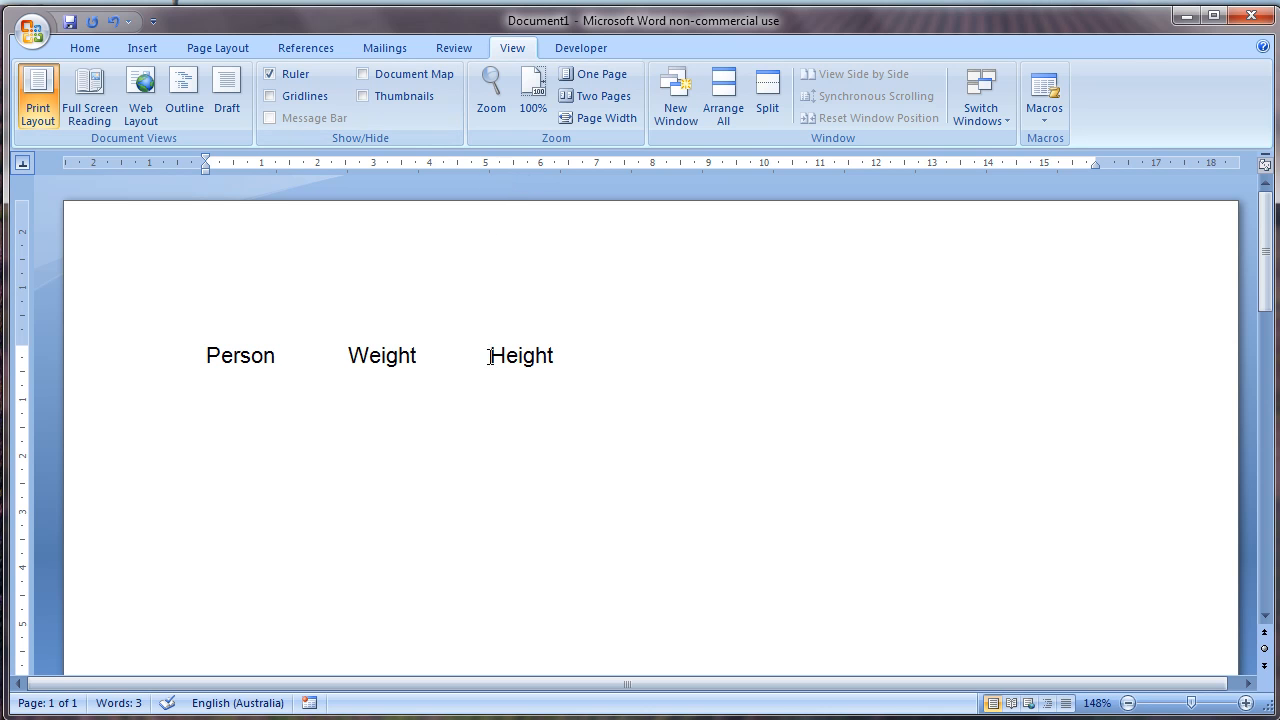
# - Add a tab-separated line below the headings with a person's first name, 58 kg and 1.50 cm
pyautogui.click(289, 357)
pyautogui.press('End')
pyautogui.press('Return')
pyautogui.write('Joe')
pyautogui.press('Tab')
pyautogui.write('58 kg')
pyautogui.press('Tab')
pyautogui.write('1.50 cm')
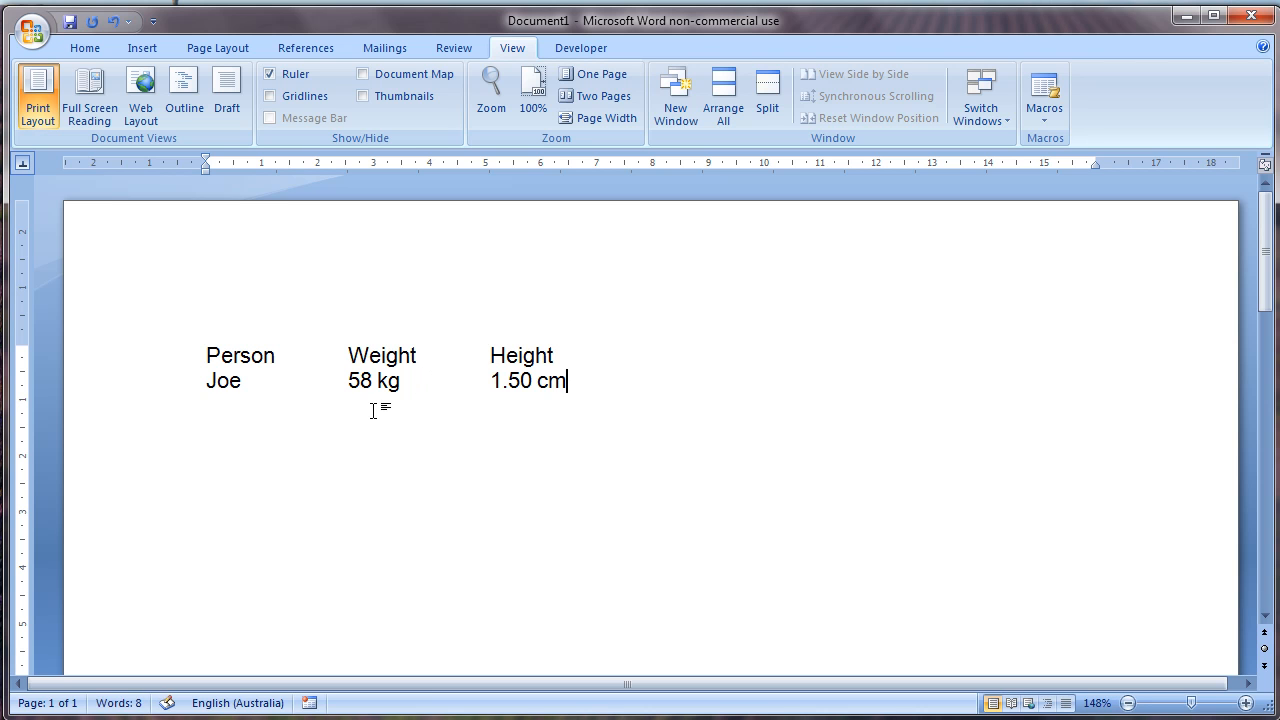
pyautogui.press('Return')
# - Place left tab stops at 2, 4, 6 and 8 cm on all lines, and shift the first three to 1.5, 3 and 5 cm
pyautogui.moveTo(198, 350); pyautogui.dragTo(511, 486)
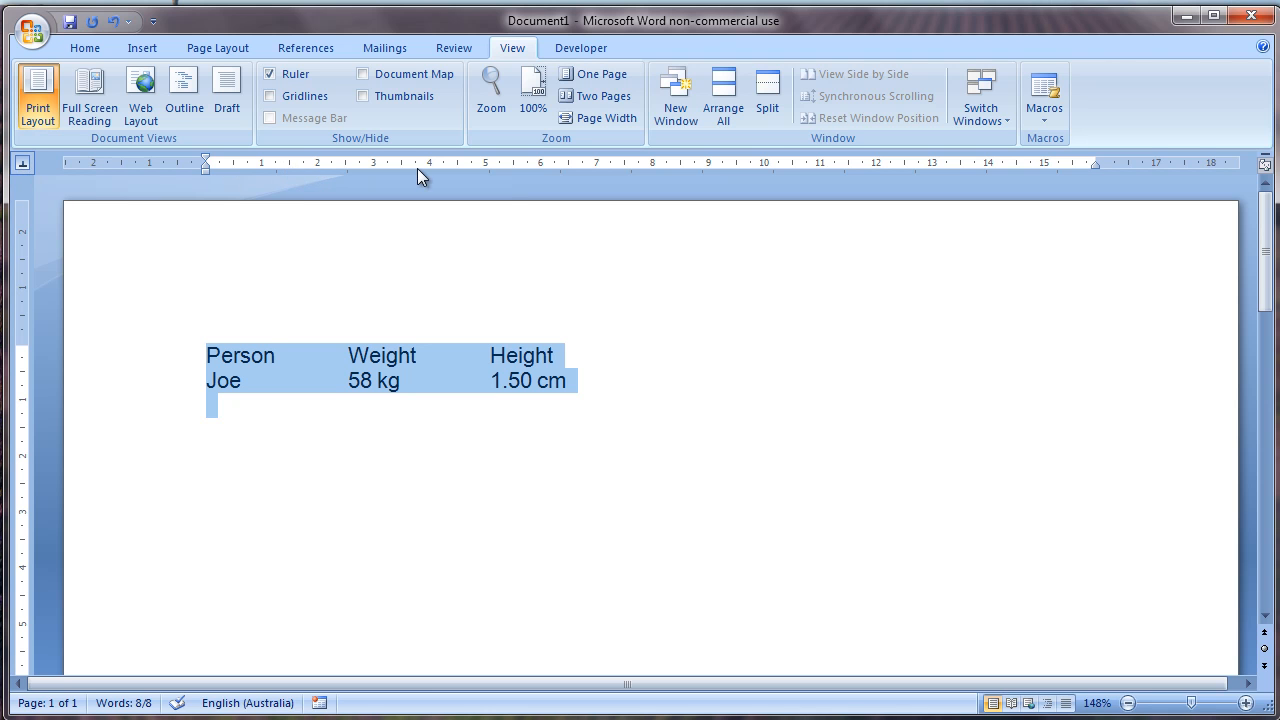
pyautogui.click(27, 166)
pyautogui.click(430, 165)
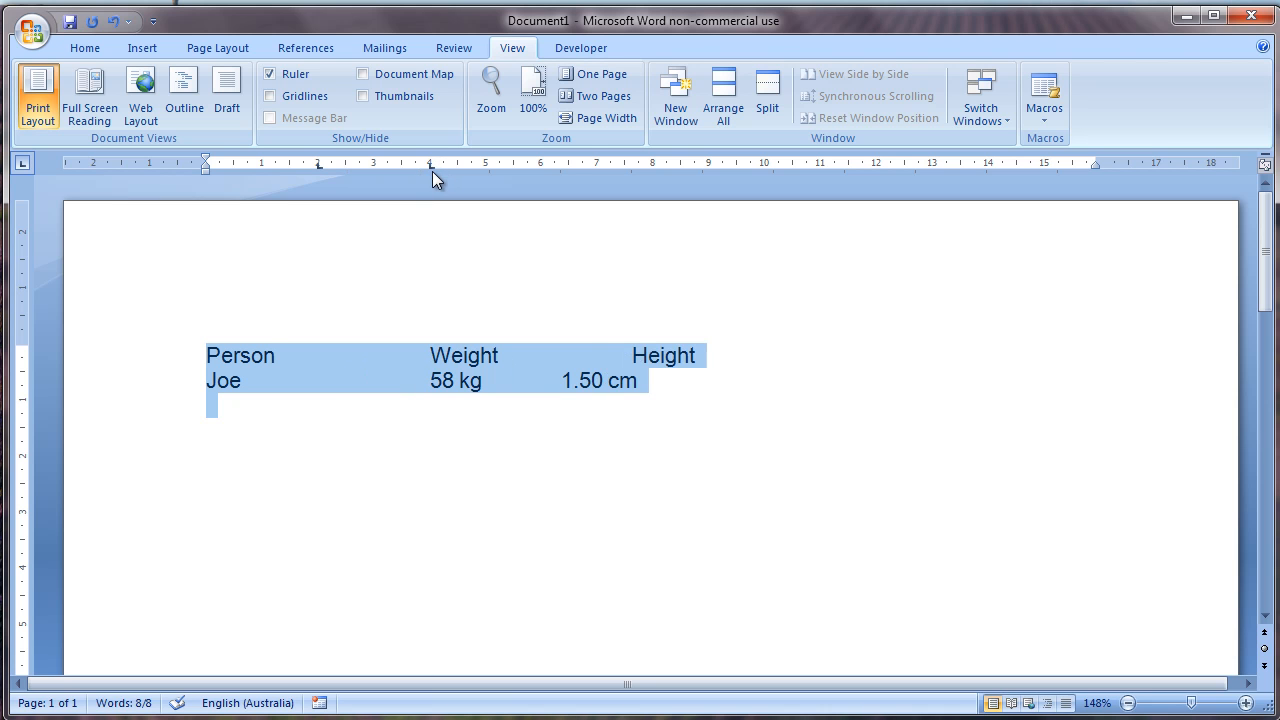
pyautogui.click(539, 165)
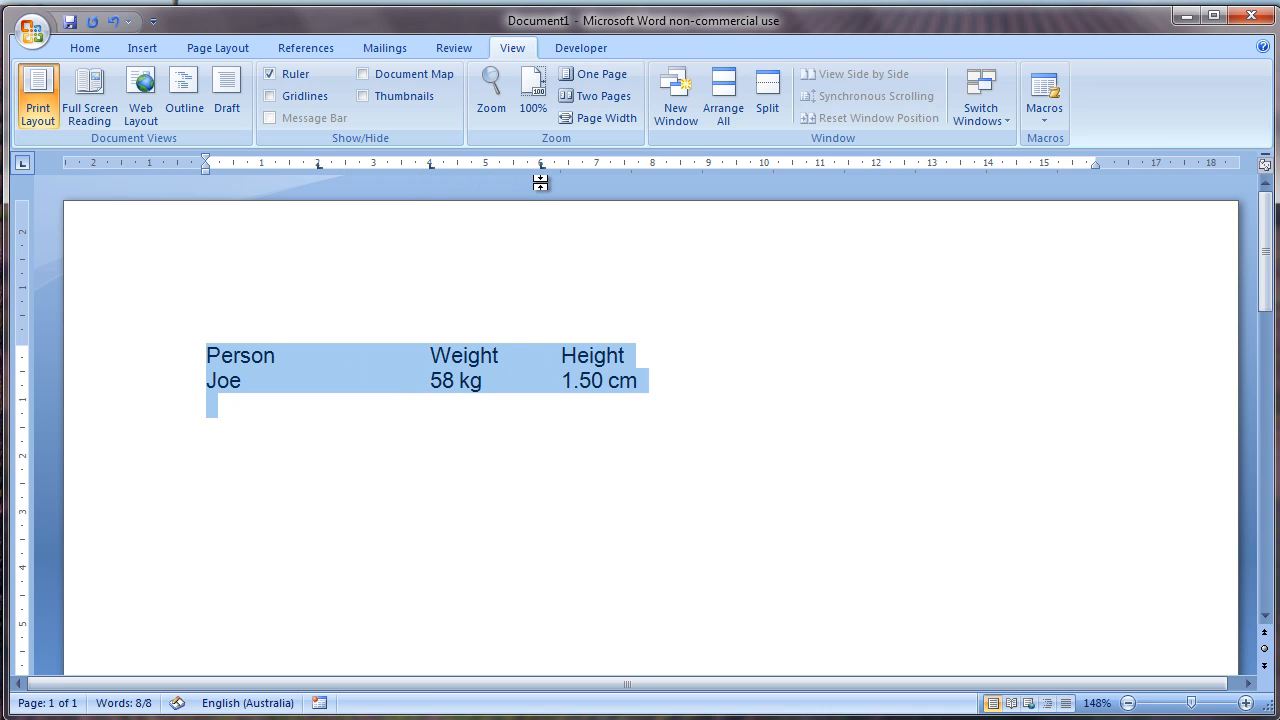
pyautogui.click(652, 165)
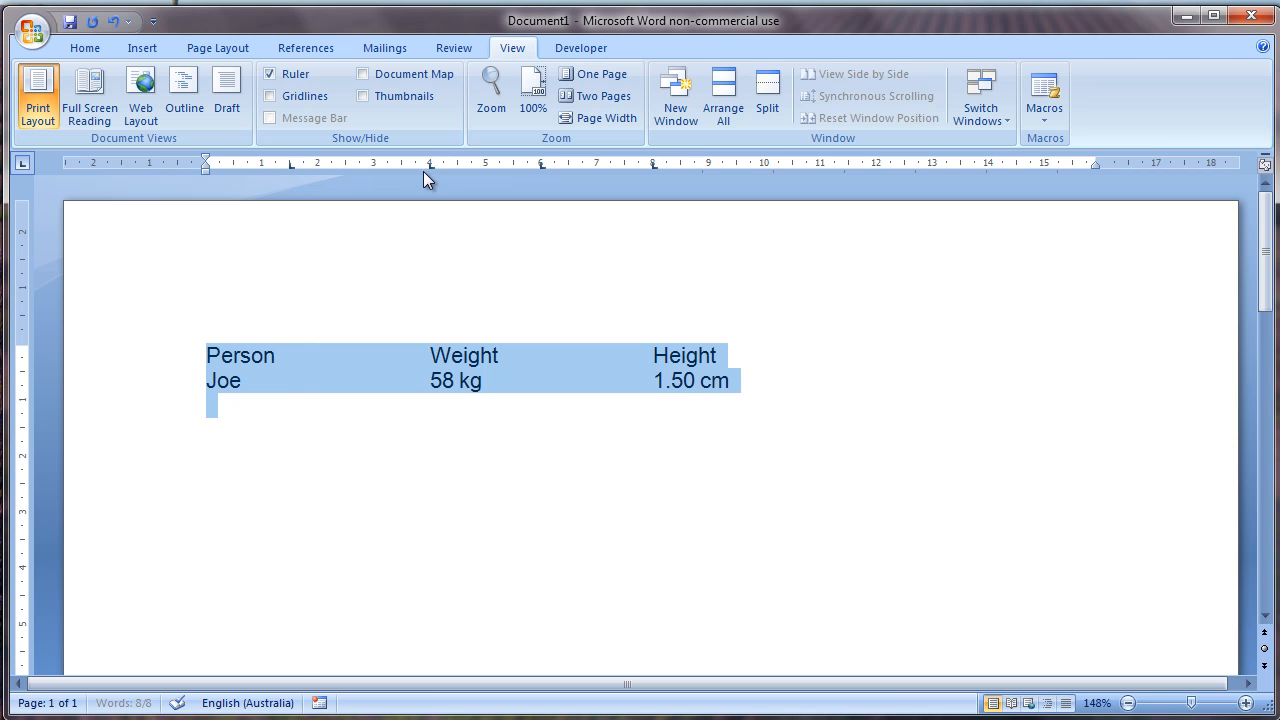
pyautogui.moveTo(429, 166); pyautogui.dragTo(375, 166)
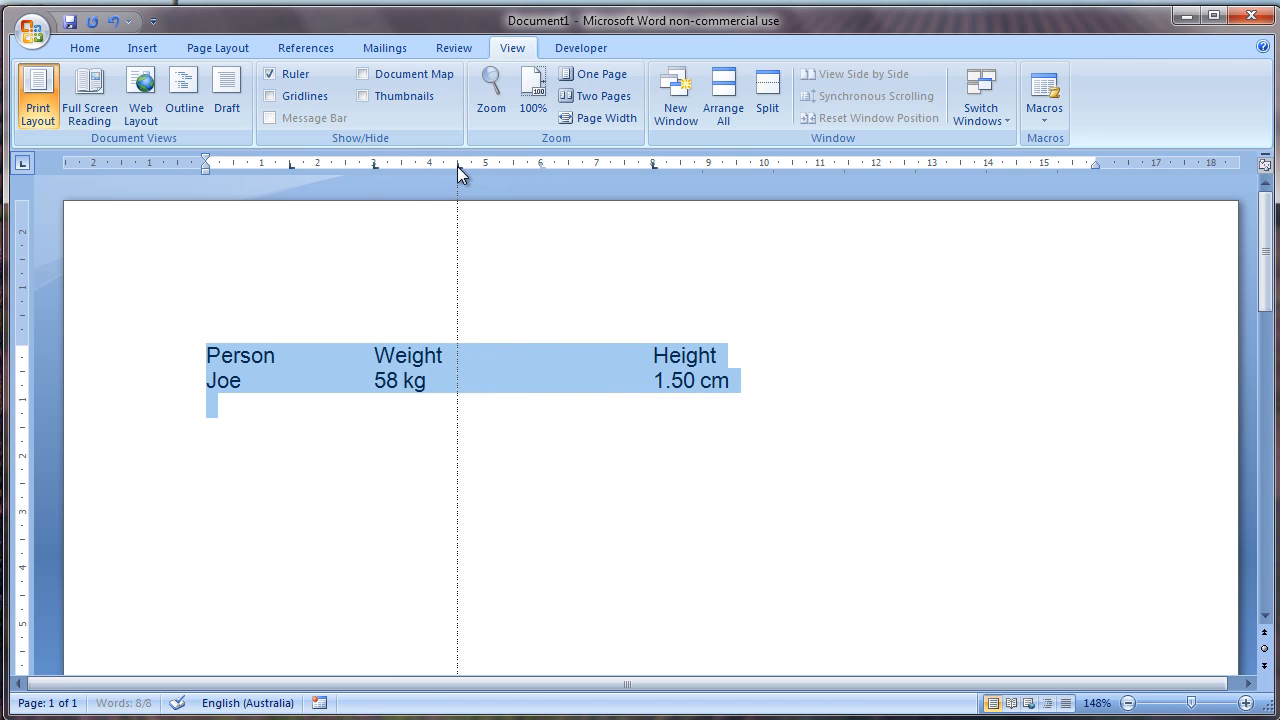
pyautogui.moveTo(485, 163); pyautogui.dragTo(487, 165)
# - Remove the extra tab characters before the Weight and Height columns in both lines
pyautogui.click(308, 357)
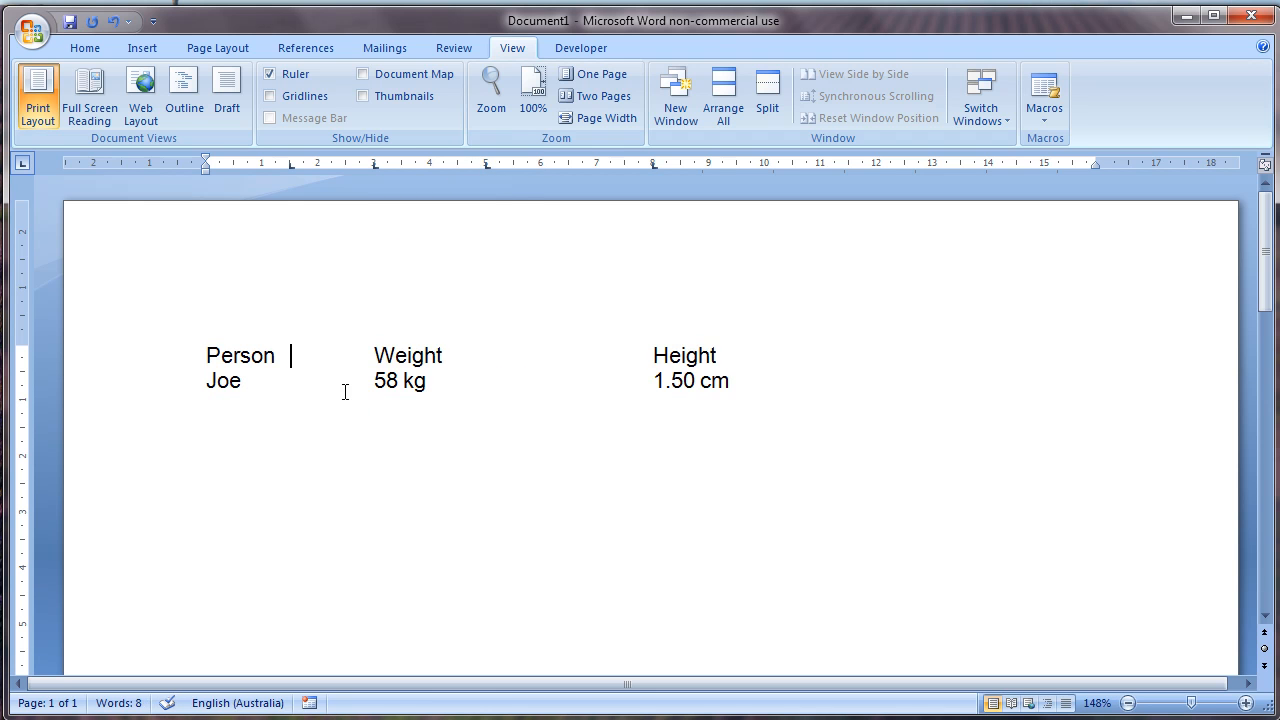
pyautogui.press('BackSpace')
pyautogui.click(290, 380)
pyautogui.press('BackSpace')
pyautogui.click(434, 357)
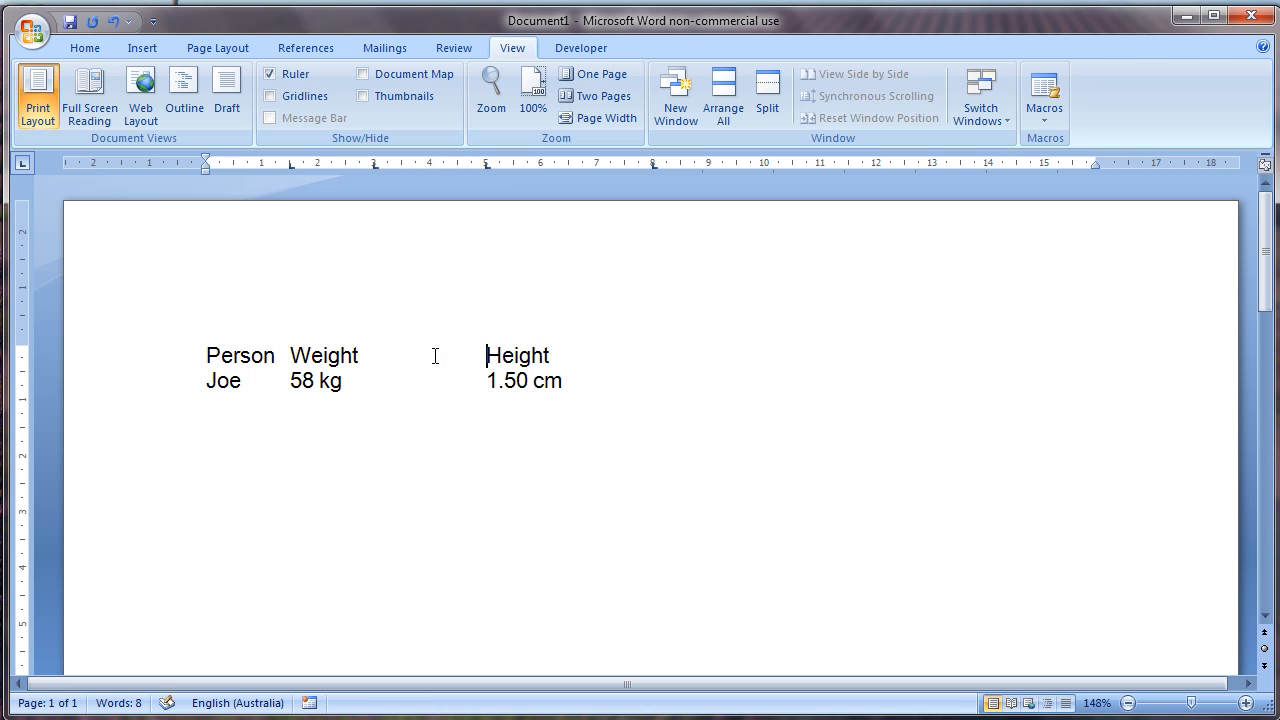
pyautogui.press('BackSpace')
pyautogui.click(394, 387)
pyautogui.press('Delete')
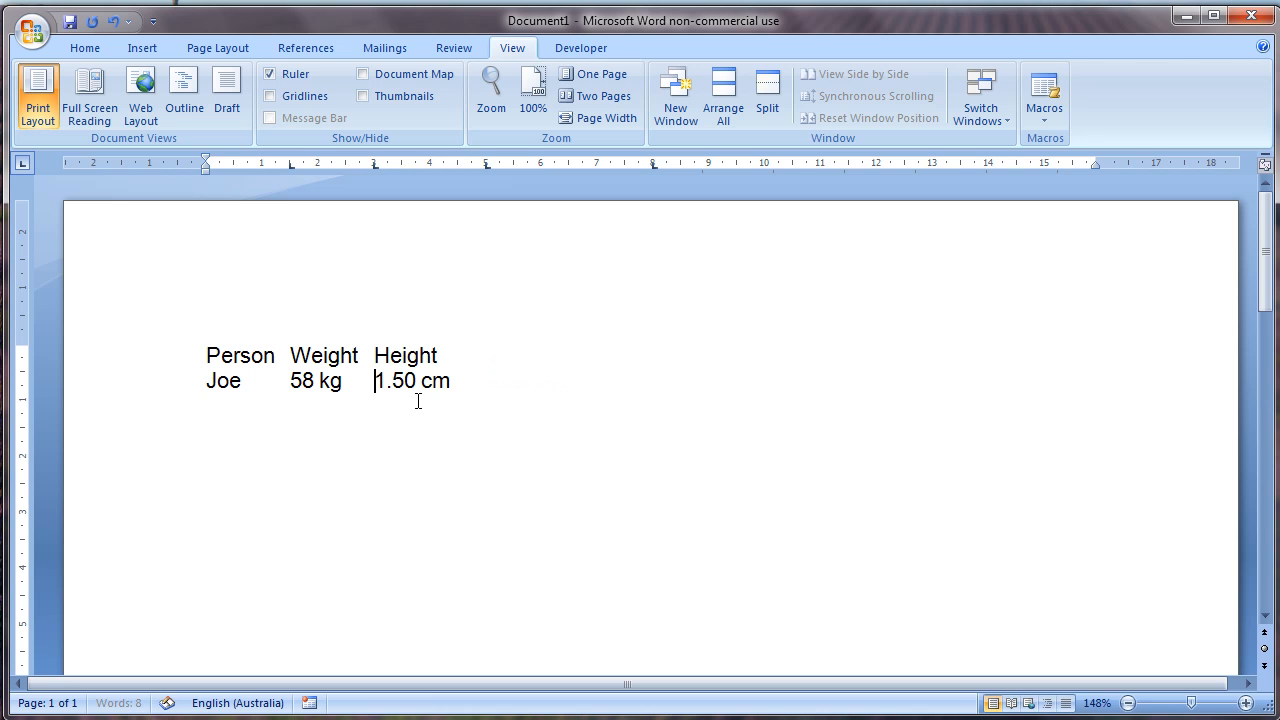
# - Reposition the tab stops of both lines so that Weight aligns at 3 cm and Height at 5 cm
pyautogui.moveTo(494, 386); pyautogui.dragTo(219, 386)
pyautogui.keyDown('shift'); pyautogui.click(112, 360); pyautogui.keyUp('shift')
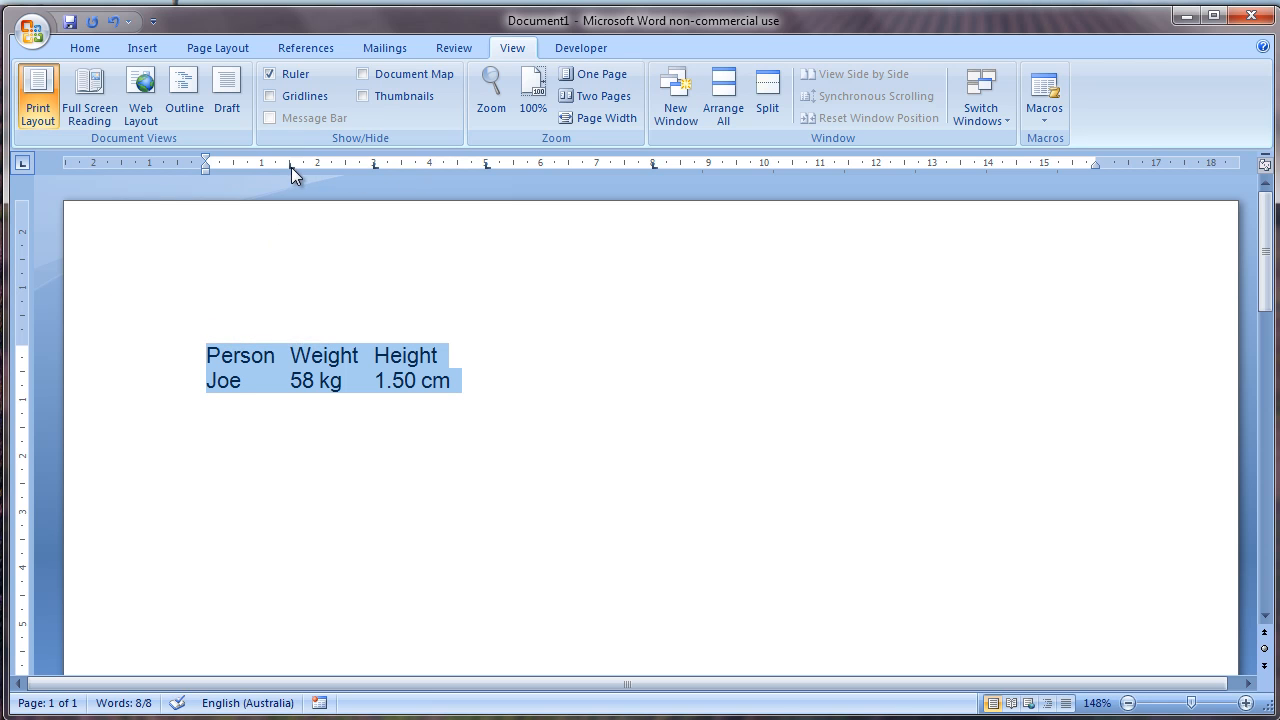
pyautogui.moveTo(365, 166); pyautogui.dragTo(368, 166)
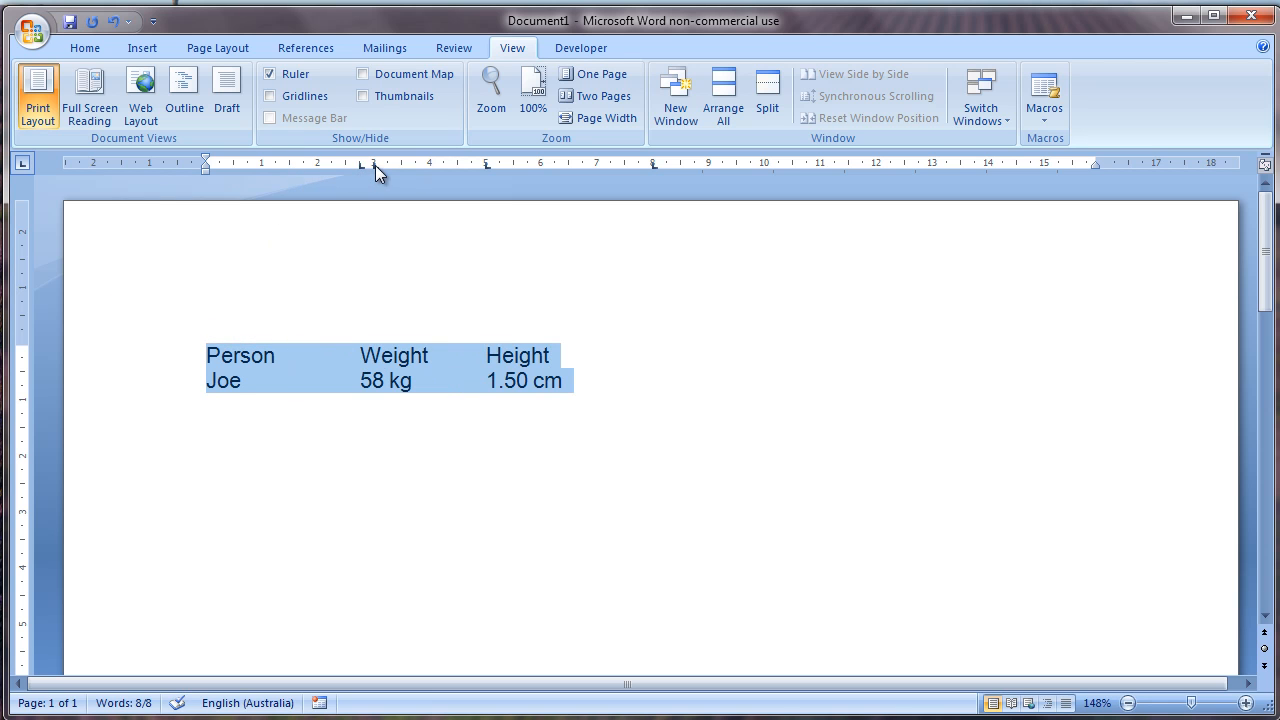
pyautogui.moveTo(493, 166); pyautogui.dragTo(500, 166)
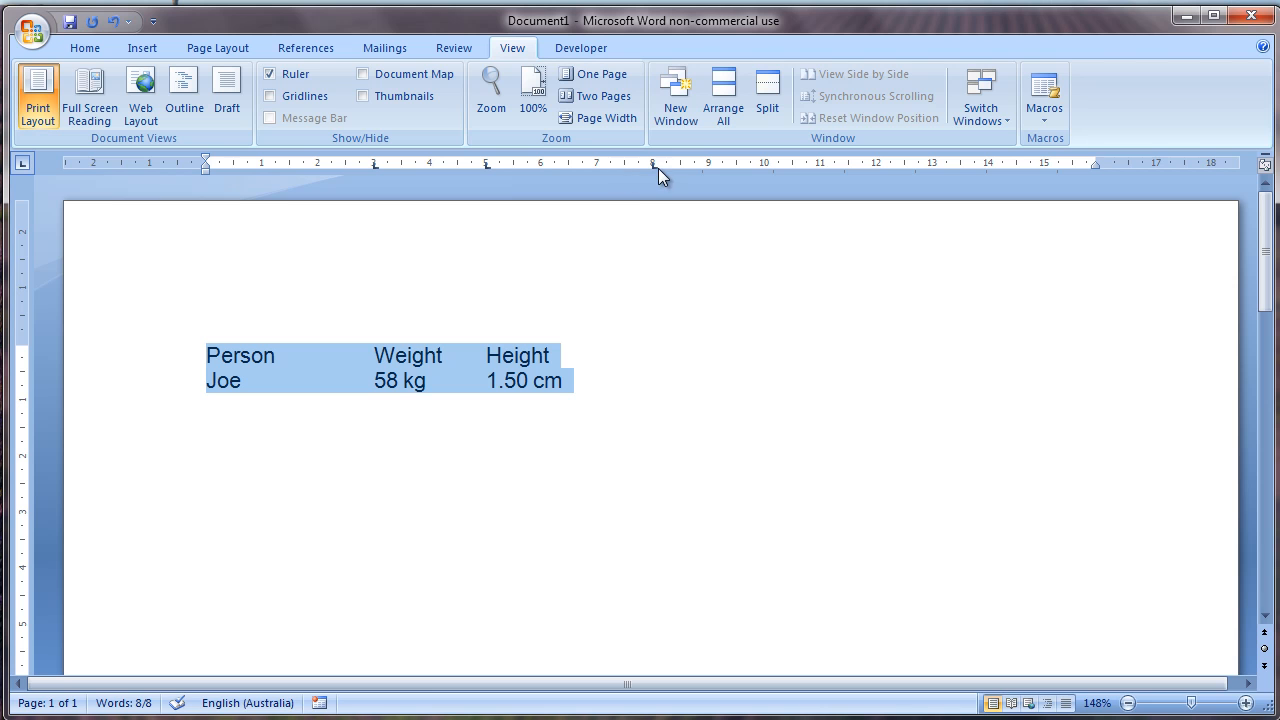
# - Add a center tab stop at 2.5 cm to both lines and remove the left tab stop at 3 cm
pyautogui.click(21, 165)
pyautogui.click(24, 164)
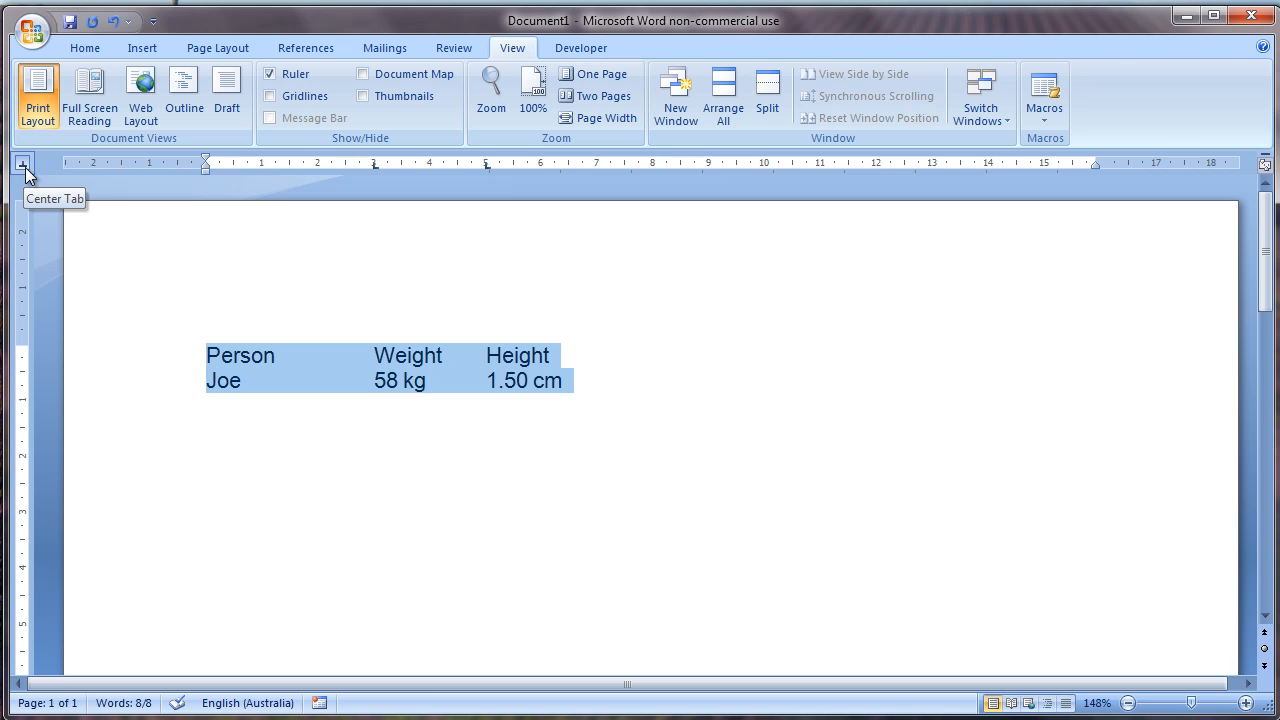
pyautogui.click(347, 166)
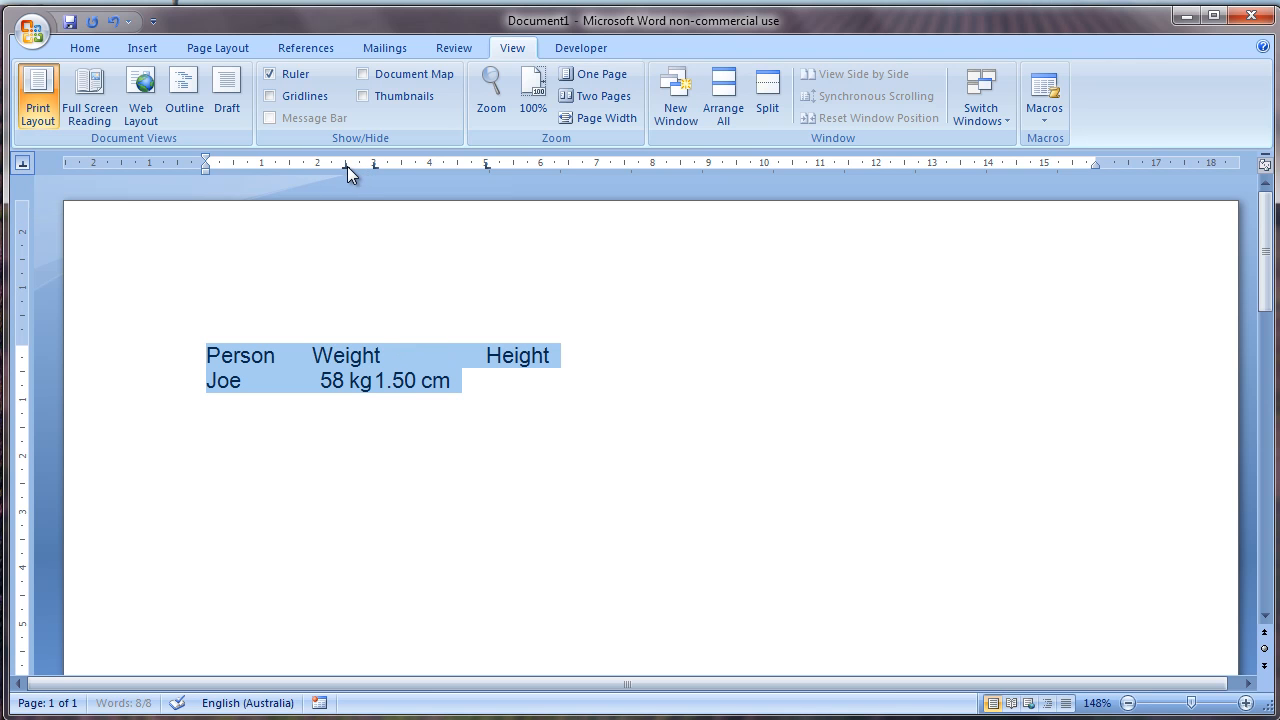
pyautogui.moveTo(377, 166); pyautogui.dragTo(396, 204)
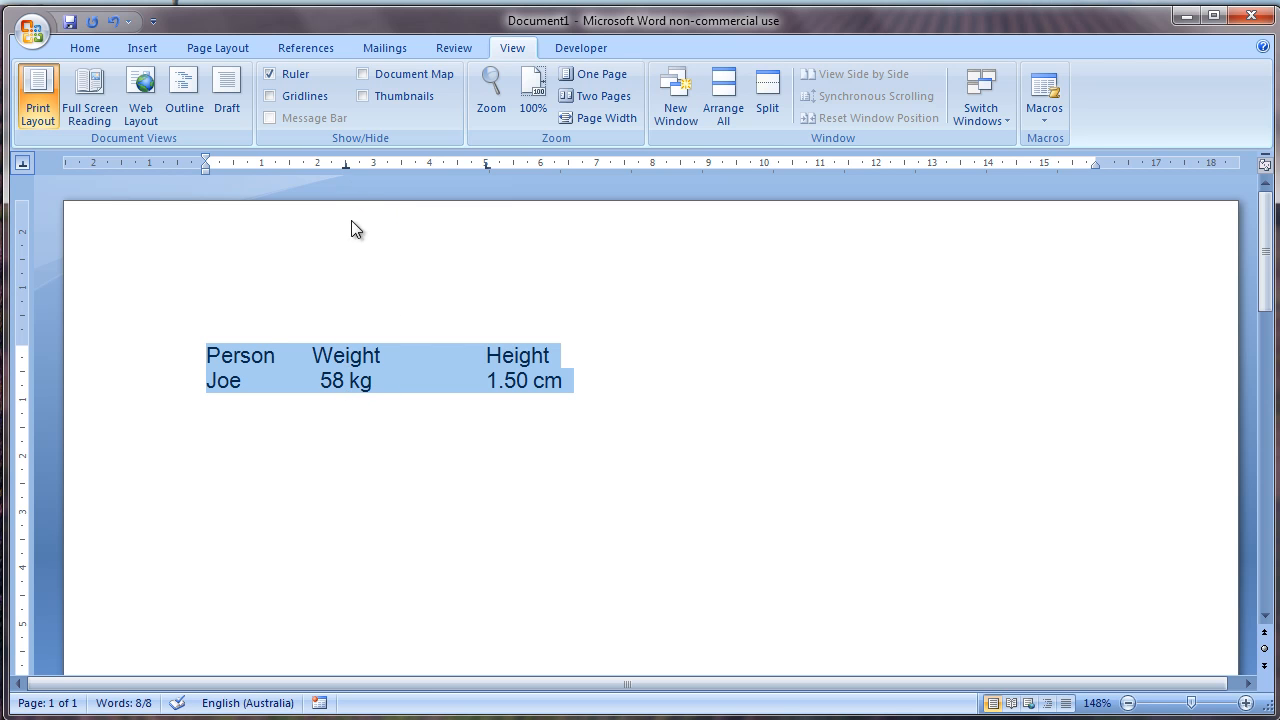
pyautogui.click(574, 384)
pyautogui.press('Return')
pyautogui.write('Maggie')
pyautogui.press('Tab')
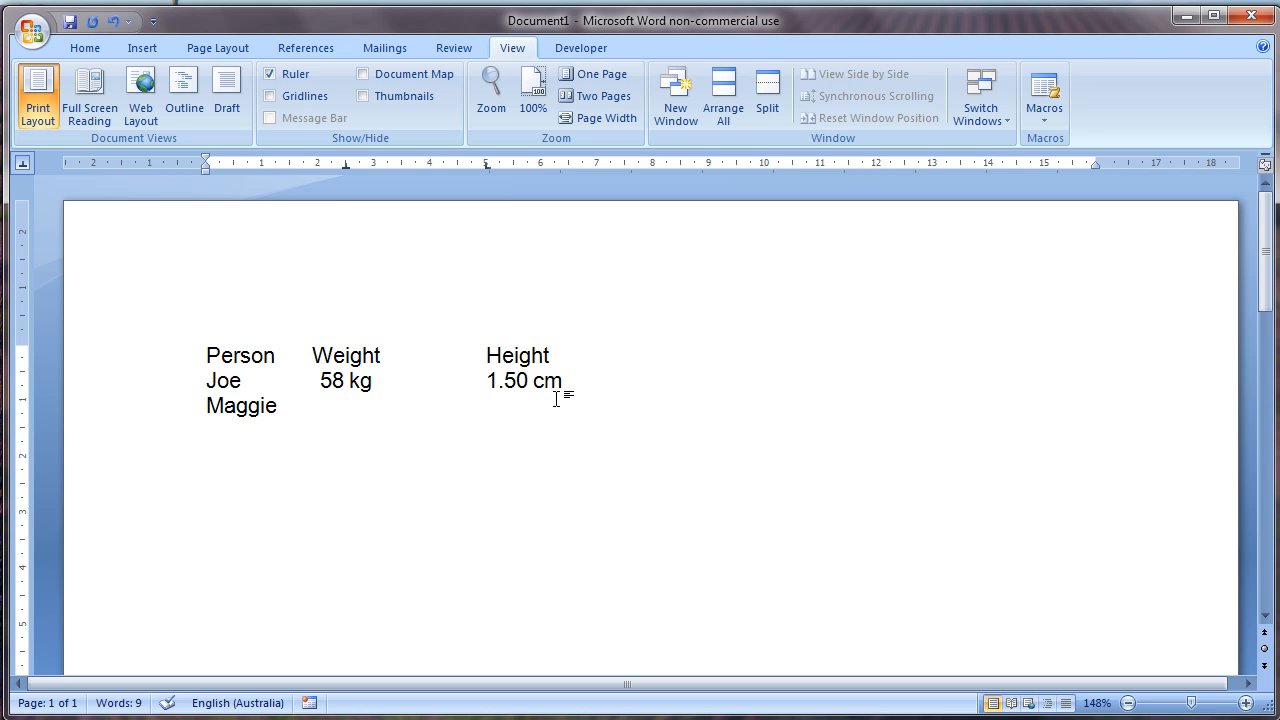
pyautogui.write('65 kg')
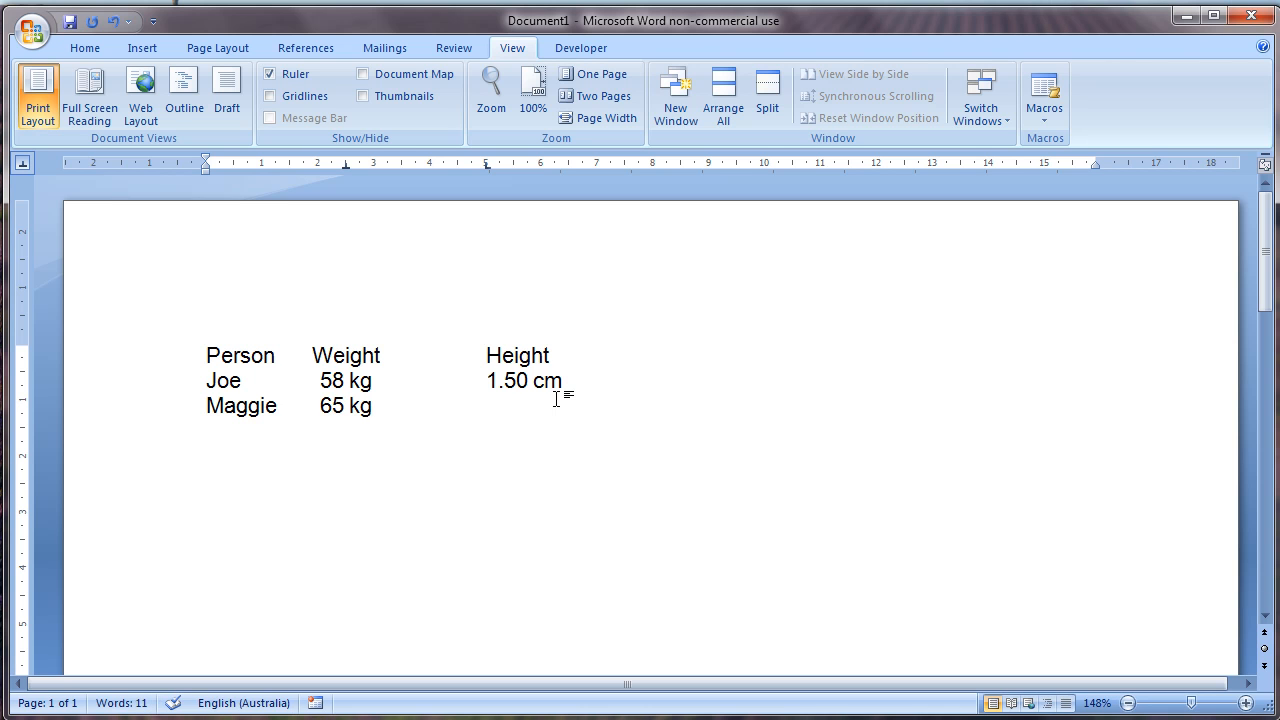
pyautogui.hotkey('ctrl', 'shift', 'Left')
pyautogui.hotkey('ctrl', 'shift', 'Left')
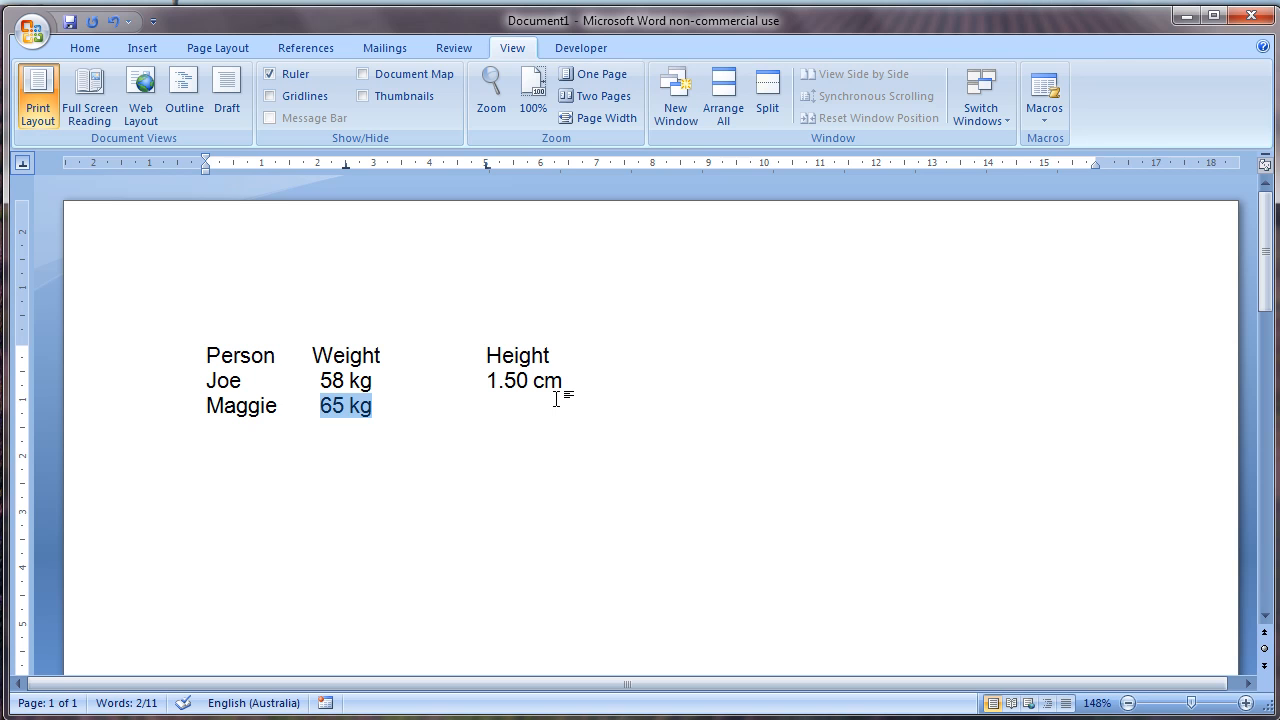
pyautogui.press('Right')
pyautogui.press('Tab')
pyautogui.write('1')
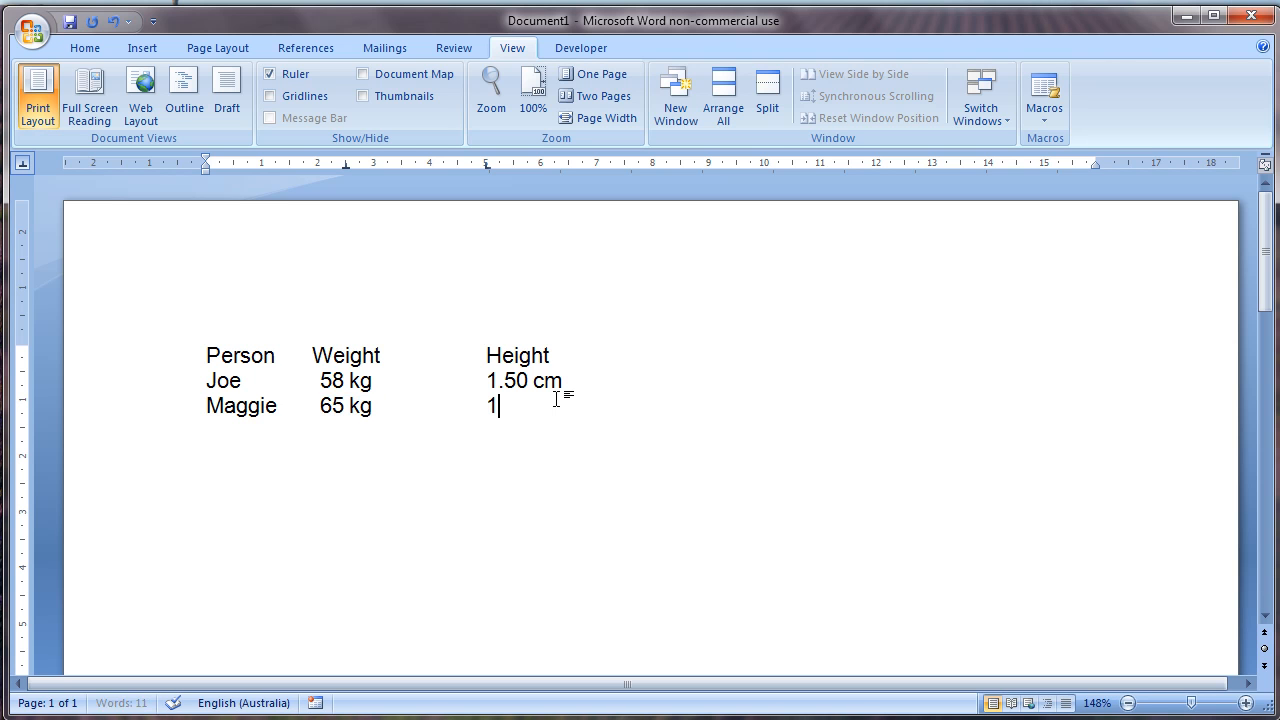
pyautogui.write('56778888888')
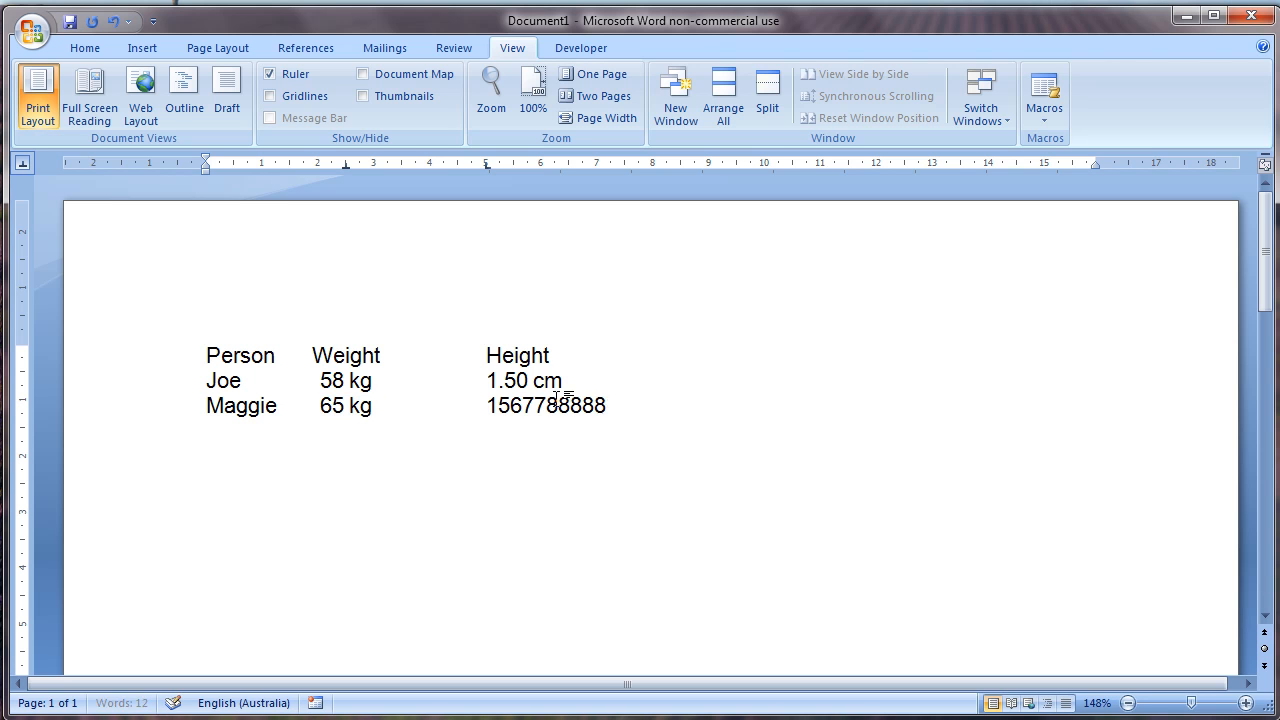
# - Delete the 65 kg entry and the tab before the long number in the third line
pyautogui.hotkey('ctrl', 'Left')
pyautogui.press('Left')
pyautogui.hotkey('ctrl', 'shift', 'Left')
pyautogui.press('BackSpace')
pyautogui.press('BackSpace')
pyautogui.press('BackSpace')
pyautogui.press('BackSpace')
pyautogui.press('BackSpace')
pyautogui.press('Delete')
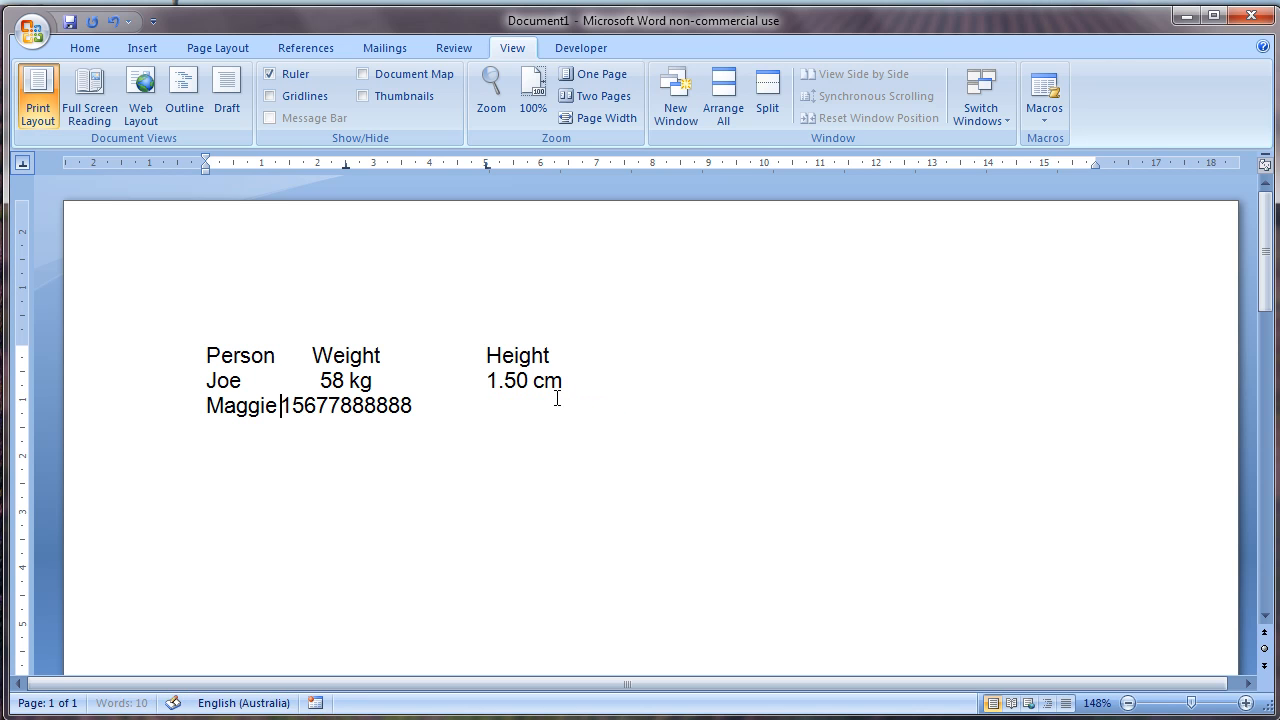
# - Shorten the long number in the third line to 1567888, centered under Weight
pyautogui.press('Right')
pyautogui.press('Right')
pyautogui.press('Delete')
pyautogui.press('Delete')
pyautogui.press('Delete')
pyautogui.press('Delete')
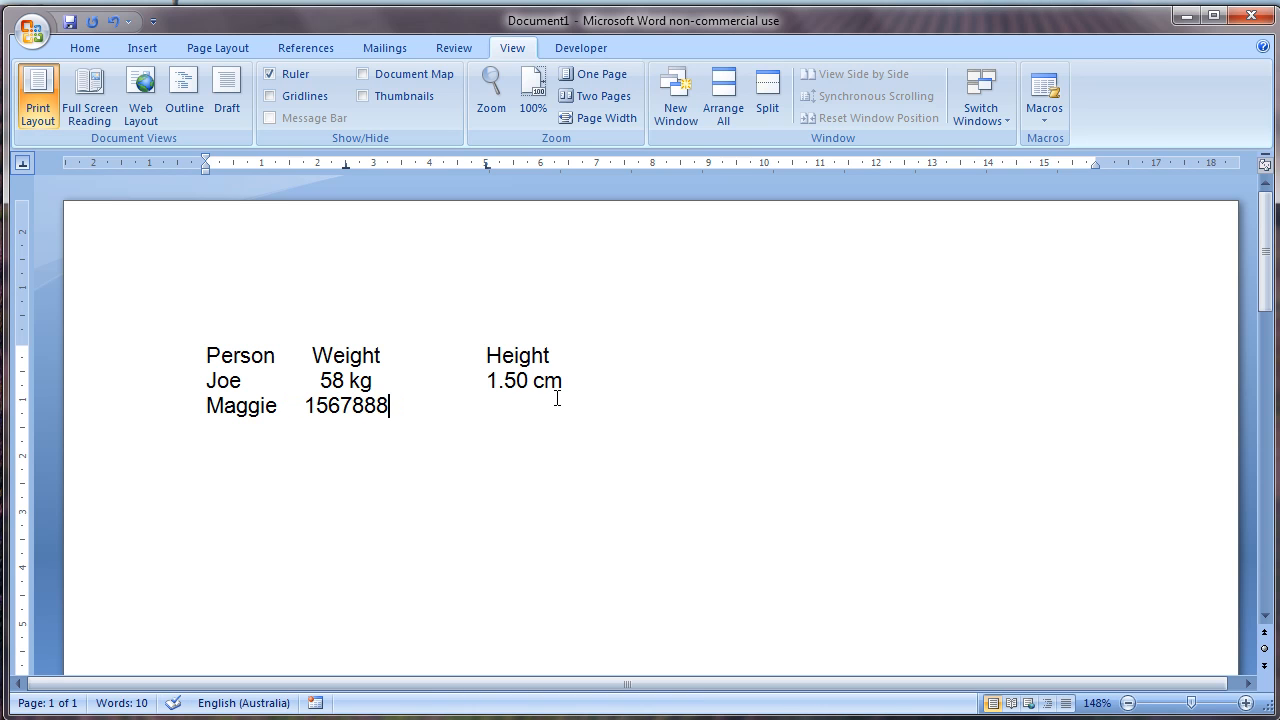
# - Set a right tab stop at 6 cm on all three lines and remove the left tab stop at 5 cm
pyautogui.moveTo(652, 427); pyautogui.dragTo(149, 357)
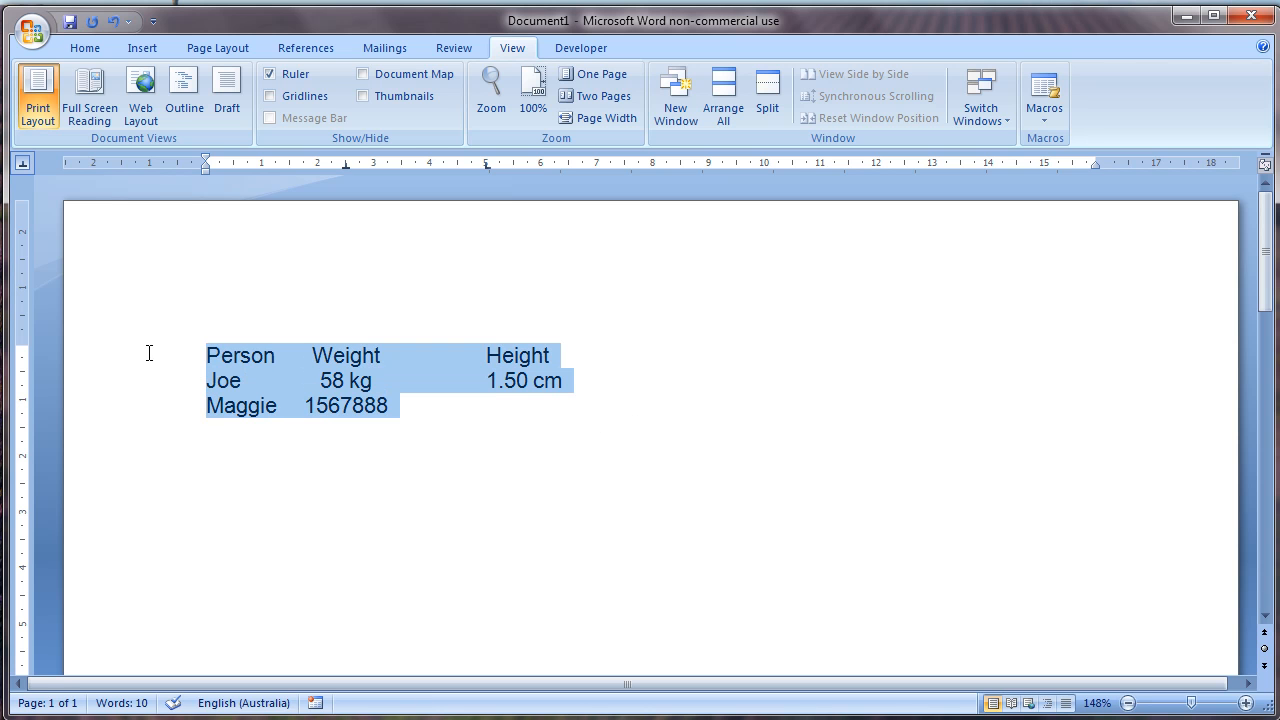
pyautogui.click(24, 166)
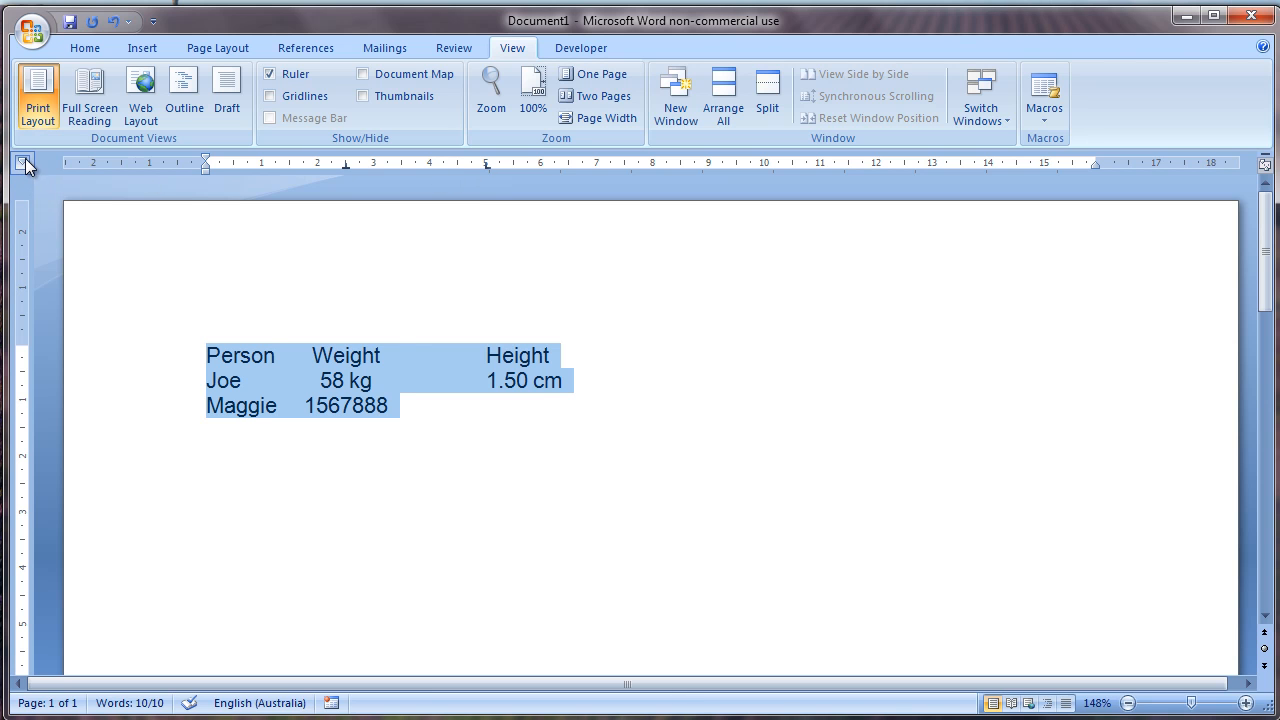
pyautogui.click(420, 167)
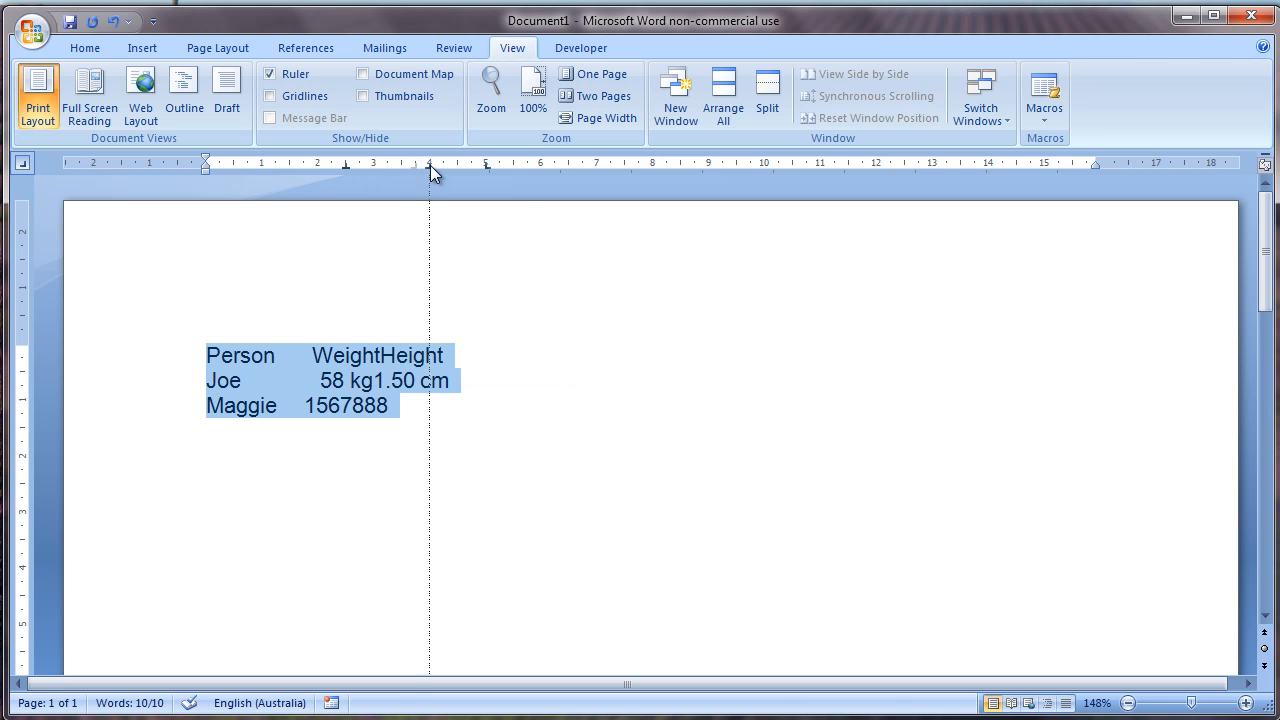
pyautogui.moveTo(540, 164); pyautogui.dragTo(499, 205)
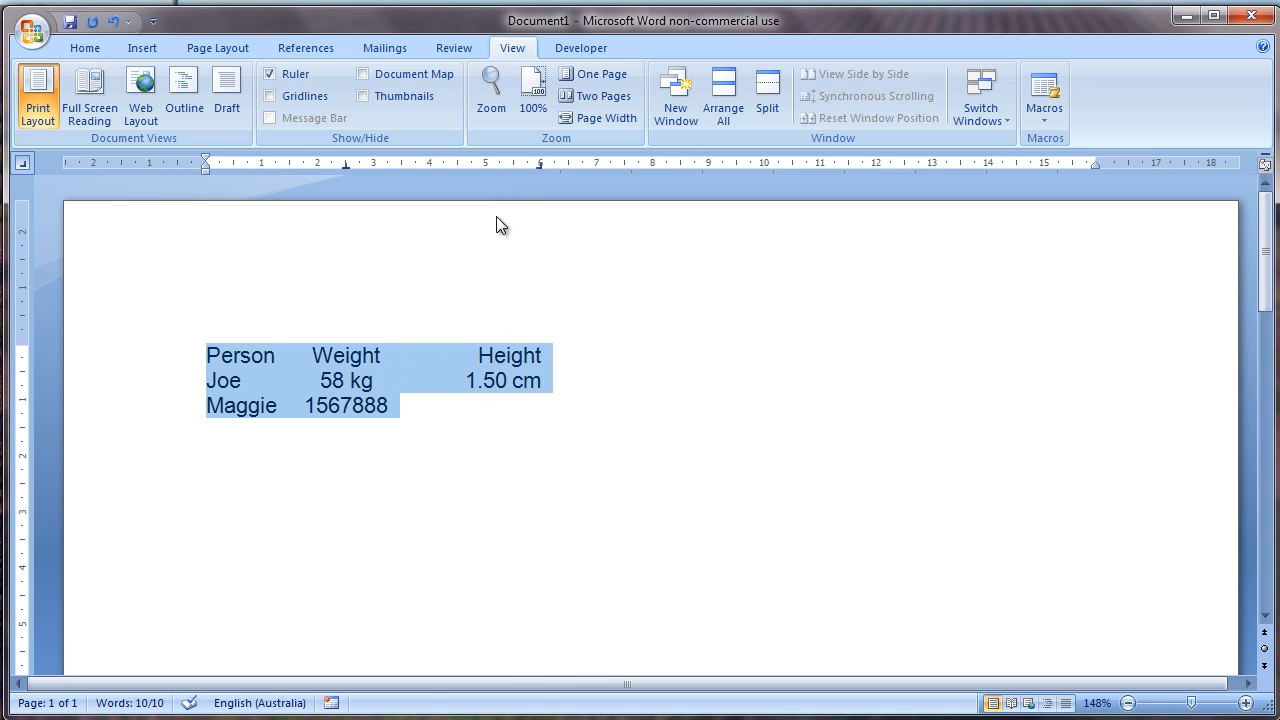
# - Enter $1.00 under Height in the third line and $500.00 below it on a new line
pyautogui.click(529, 412)
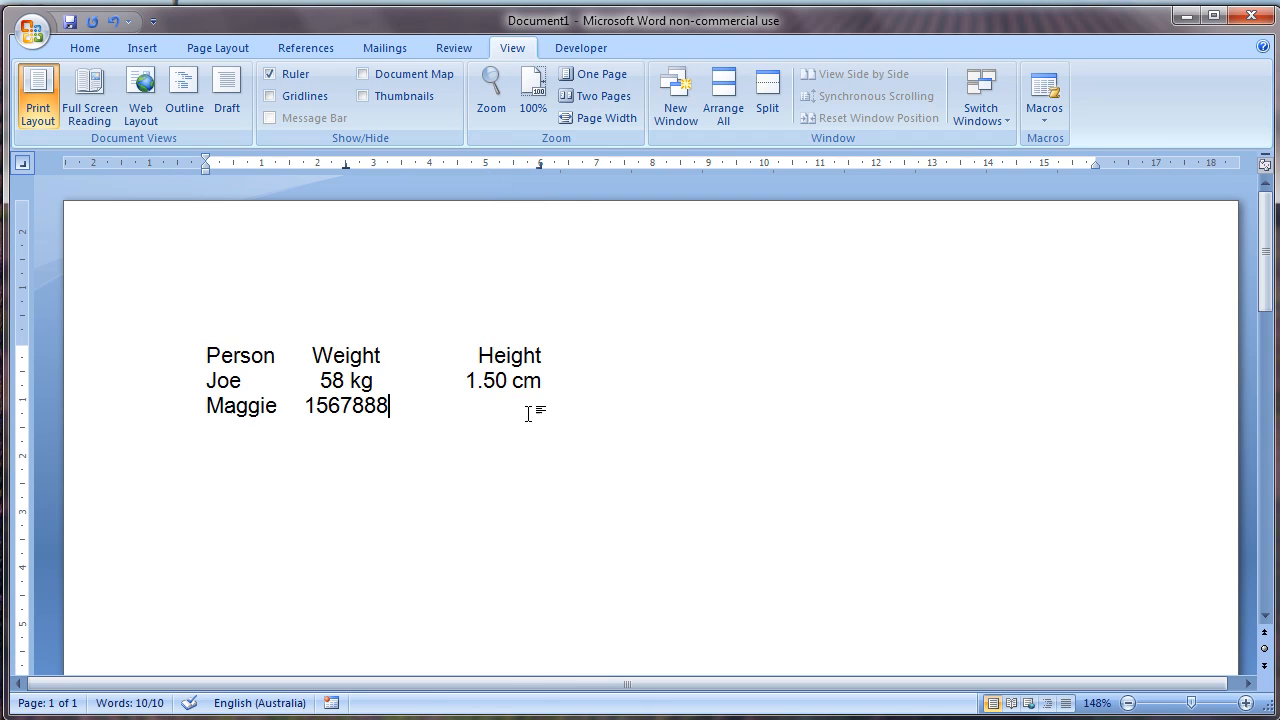
pyautogui.press('Tab')
pyautogui.write('$1.00')
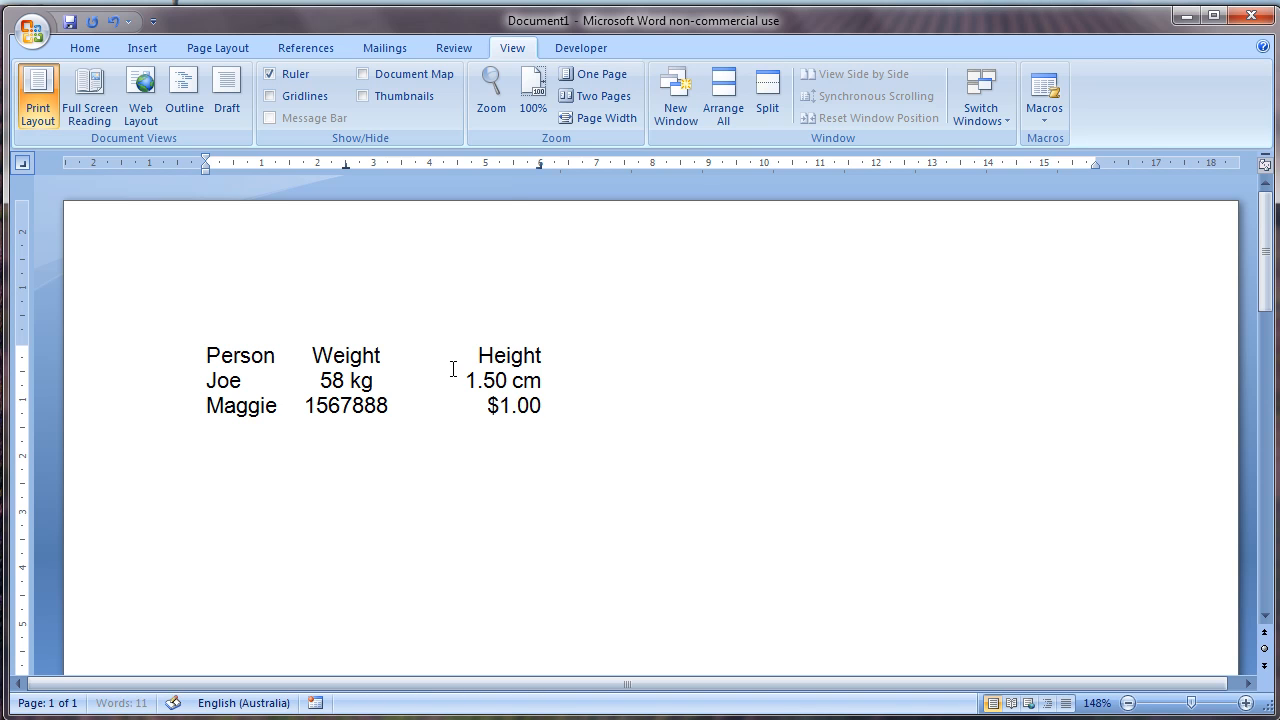
pyautogui.press('Return')
pyautogui.press('Tab')
pyautogui.write('$500.00')
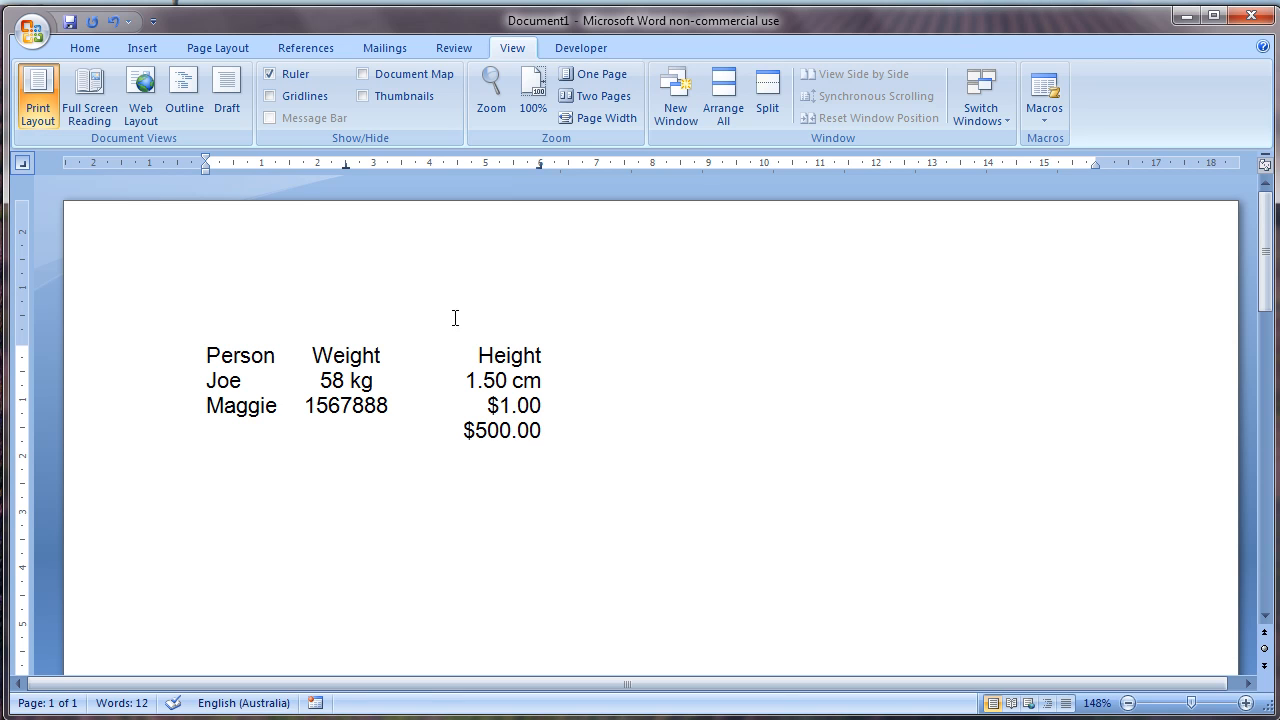
# - Cycle the ruler's tab type through the decimal and bar tabs to the first line indent marker
pyautogui.click(25, 166)
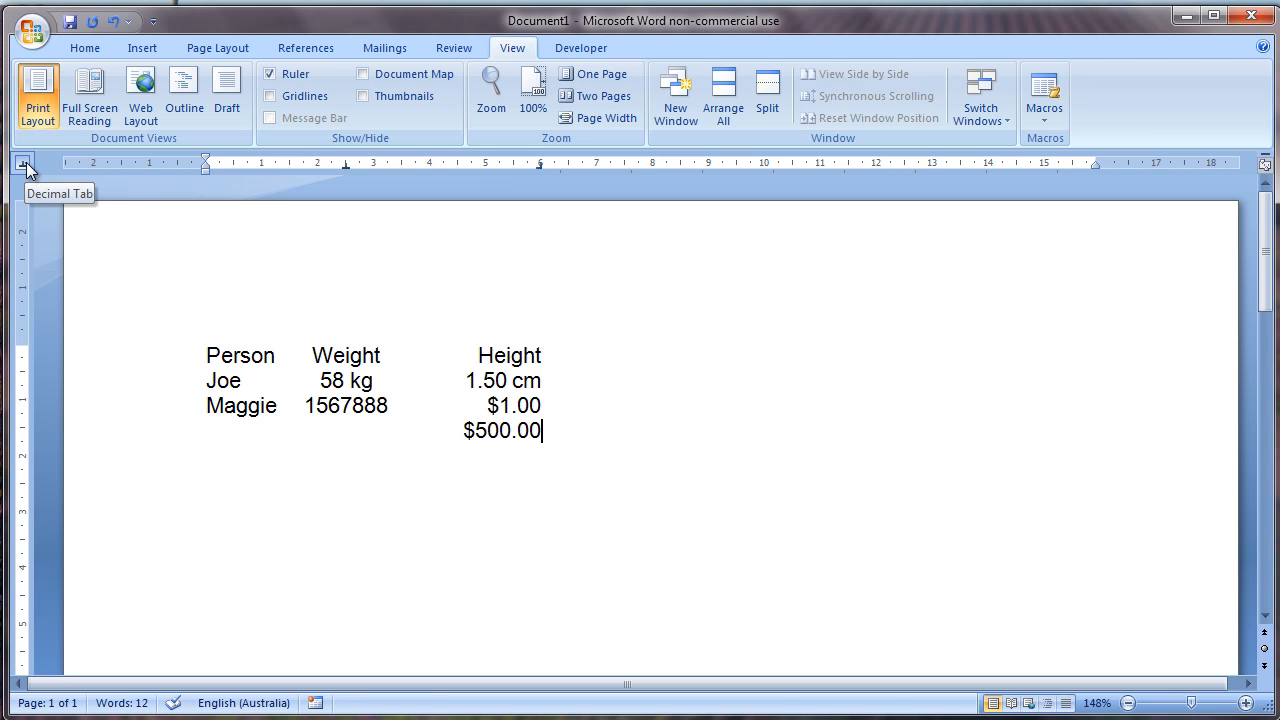
pyautogui.click(25, 166)
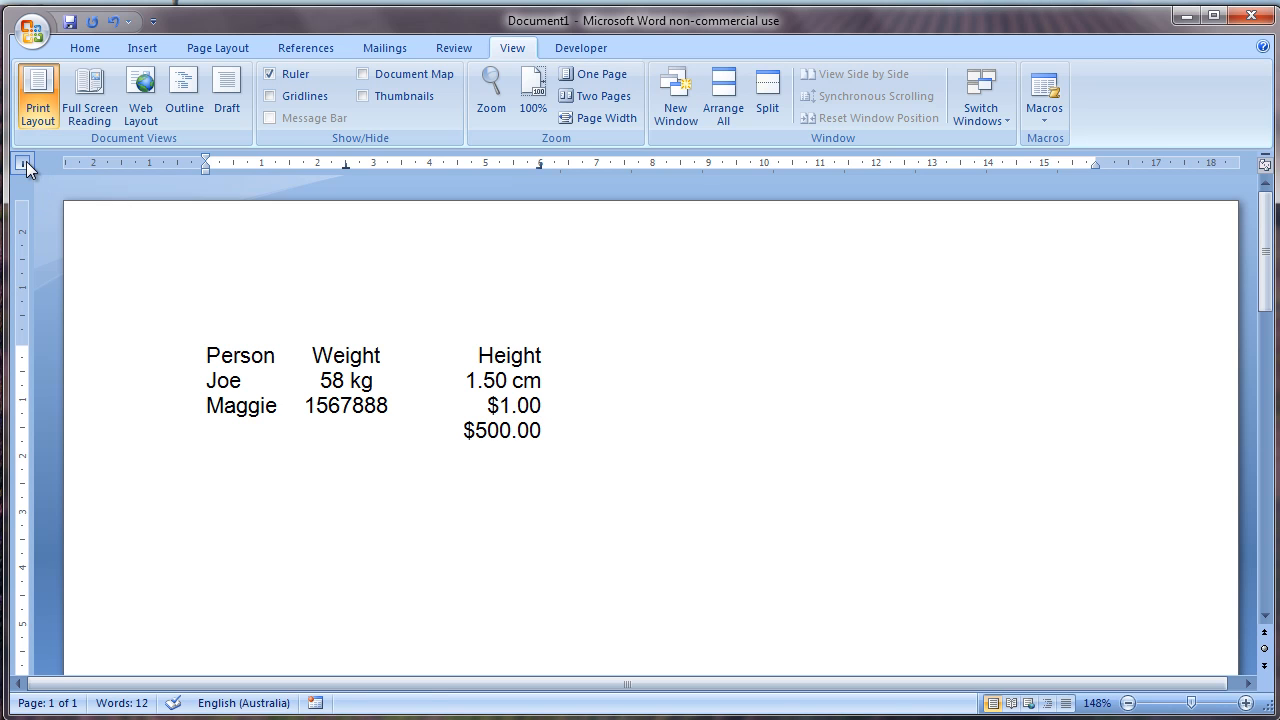
pyautogui.click(25, 166)
# - Replace all the tabbed text in the document with the sentence "This is a story about a quick brown fox."
pyautogui.moveTo(640, 506); pyautogui.dragTo(183, 323)
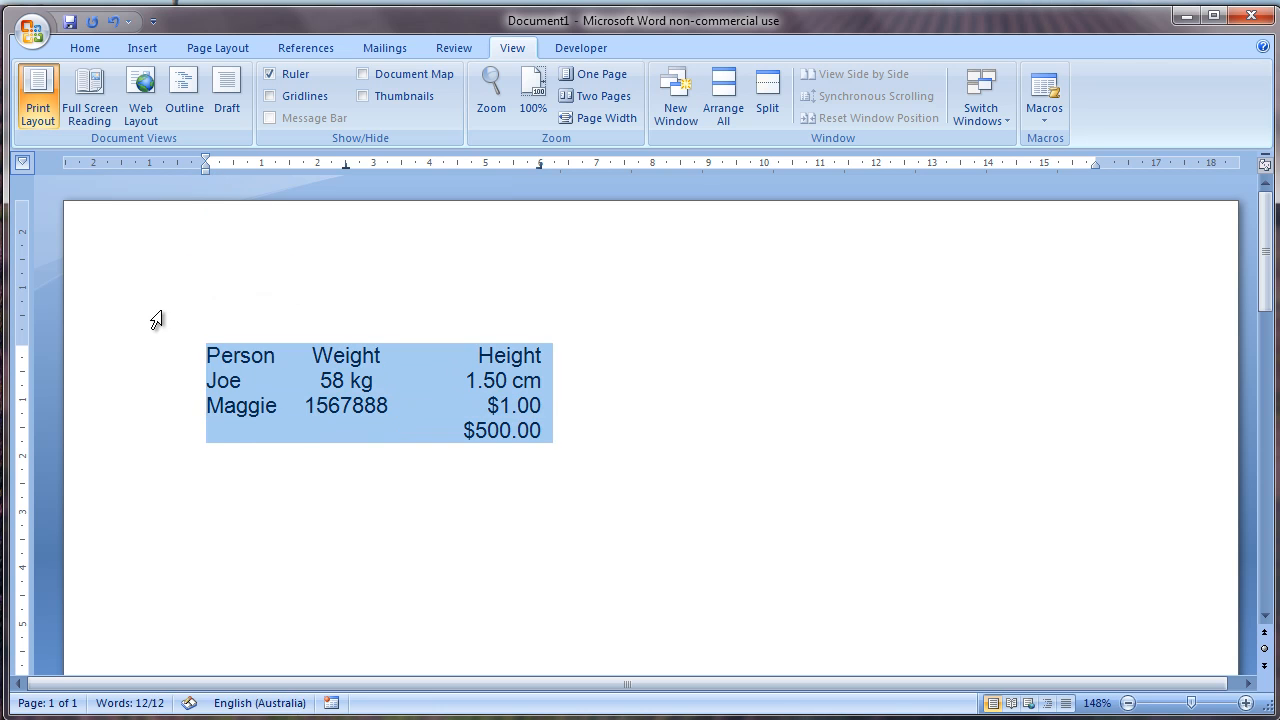
pyautogui.press('Delete')
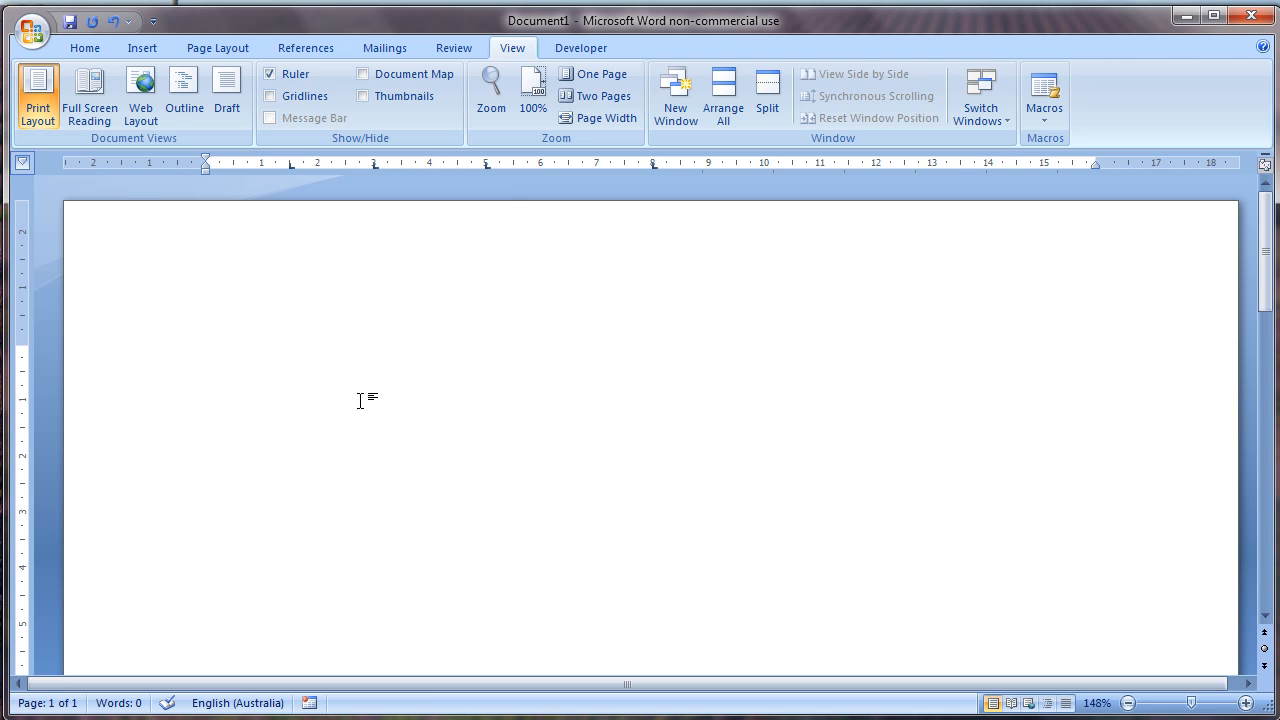
pyautogui.write('This is a stroy')
pyautogui.hotkey('ctrl', 'shift', 'Left')
pyautogui.write('story about a qui')
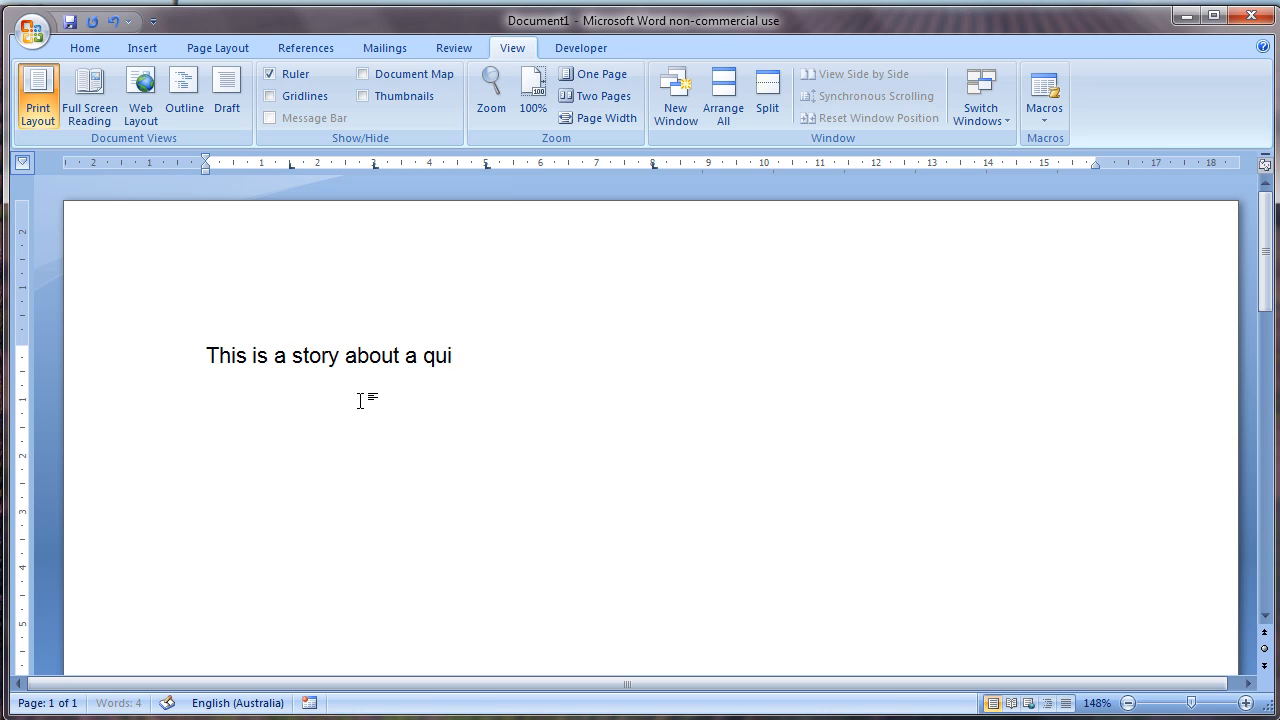
pyautogui.write('ck brown fox.')
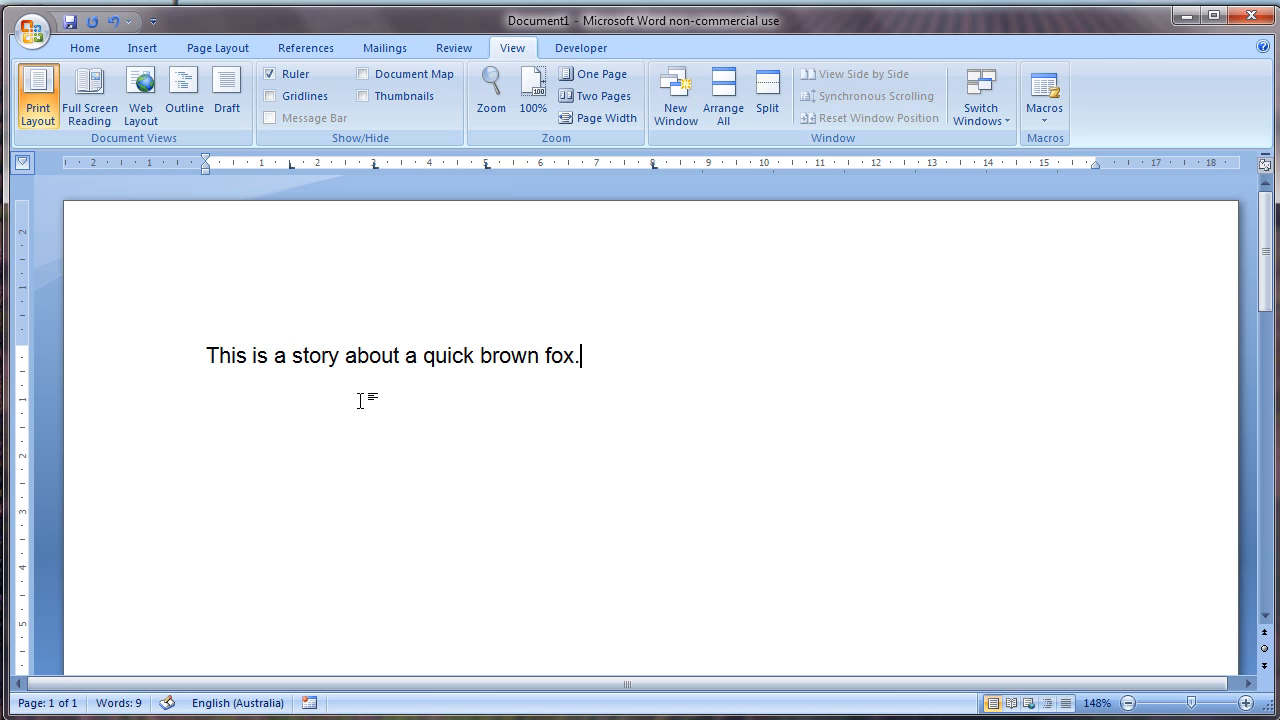
# - Copy the sentence and paste it six times after the original
pyautogui.hotkey('ctrl', 'a')
pyautogui.hotkey('ctrl', 'c')
pyautogui.press('End')
pyautogui.hotkey('ctrl', 'v')
pyautogui.hotkey('ctrl', 'v')
pyautogui.hotkey('ctrl', 'v')
pyautogui.hotkey('ctrl', 'v')
pyautogui.hotkey('ctrl', 'v')
pyautogui.hotkey('ctrl', 'v')
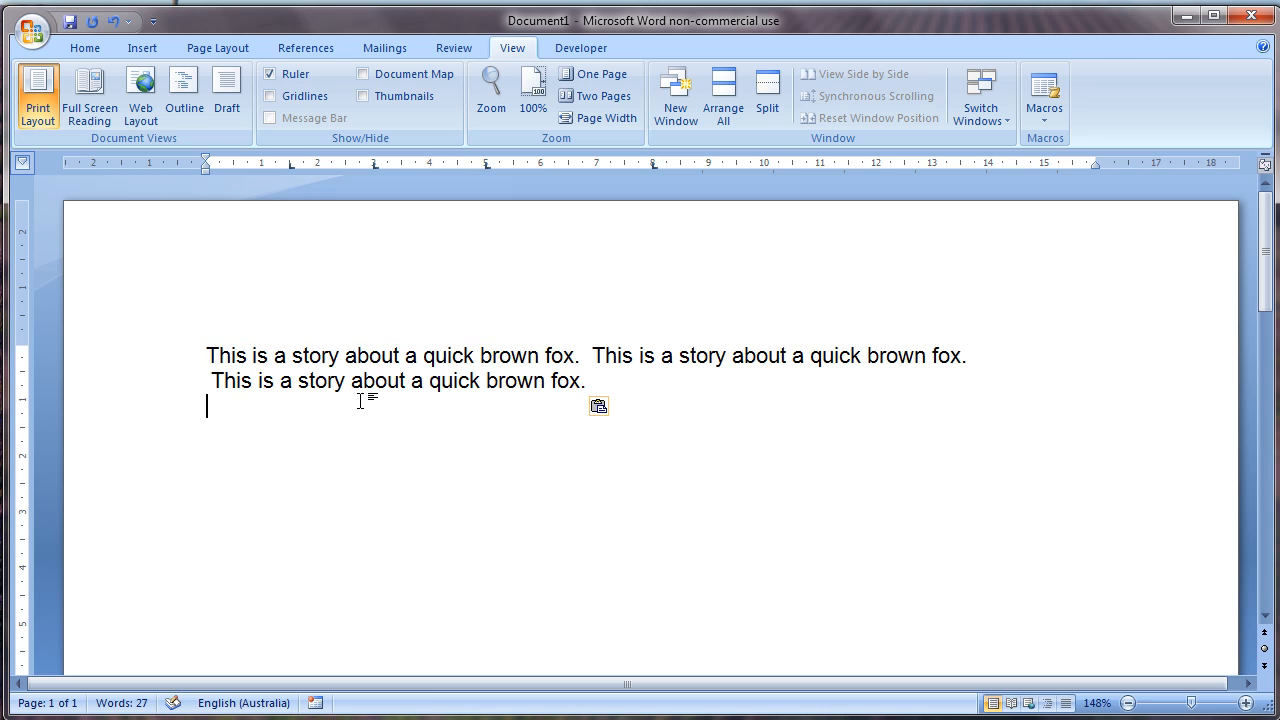
# - Delete the extra space at the start of the second line
pyautogui.press('Up')
pyautogui.press('Up')
pyautogui.press('Up')
pyautogui.press('Up')
pyautogui.press('Delete')
pyautogui.press('Down')
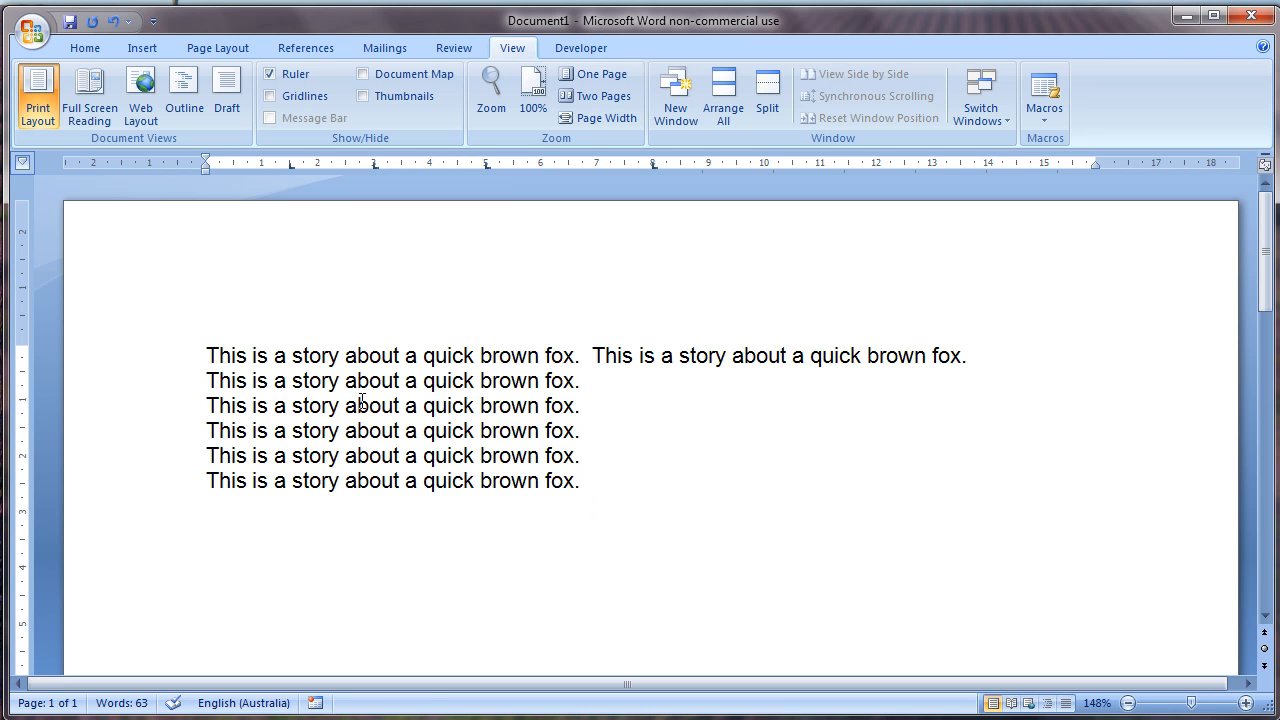
# - Indent the second line to about 0.5 cm on the ruler and undo the change
pyautogui.press('Up')
pyautogui.press('Up')
pyautogui.press('Down')
pyautogui.hotkey('shift', 'Down')
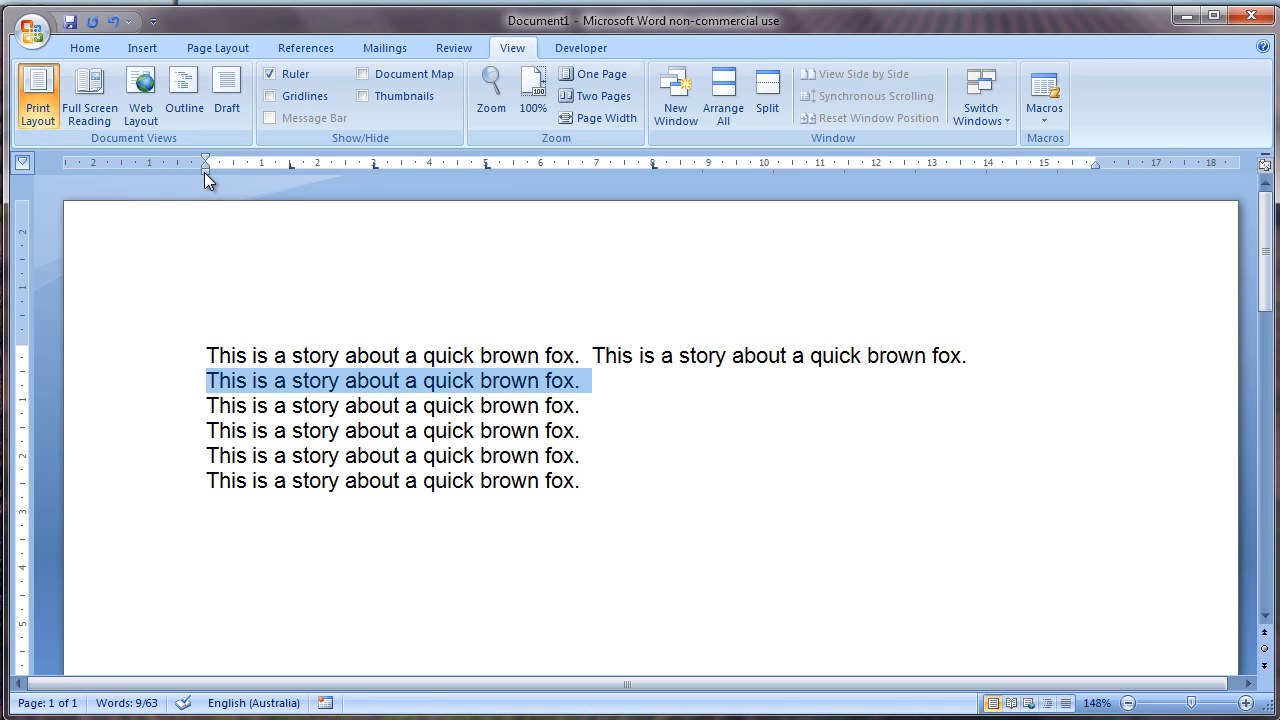
pyautogui.moveTo(204, 172); pyautogui.dragTo(237, 172)
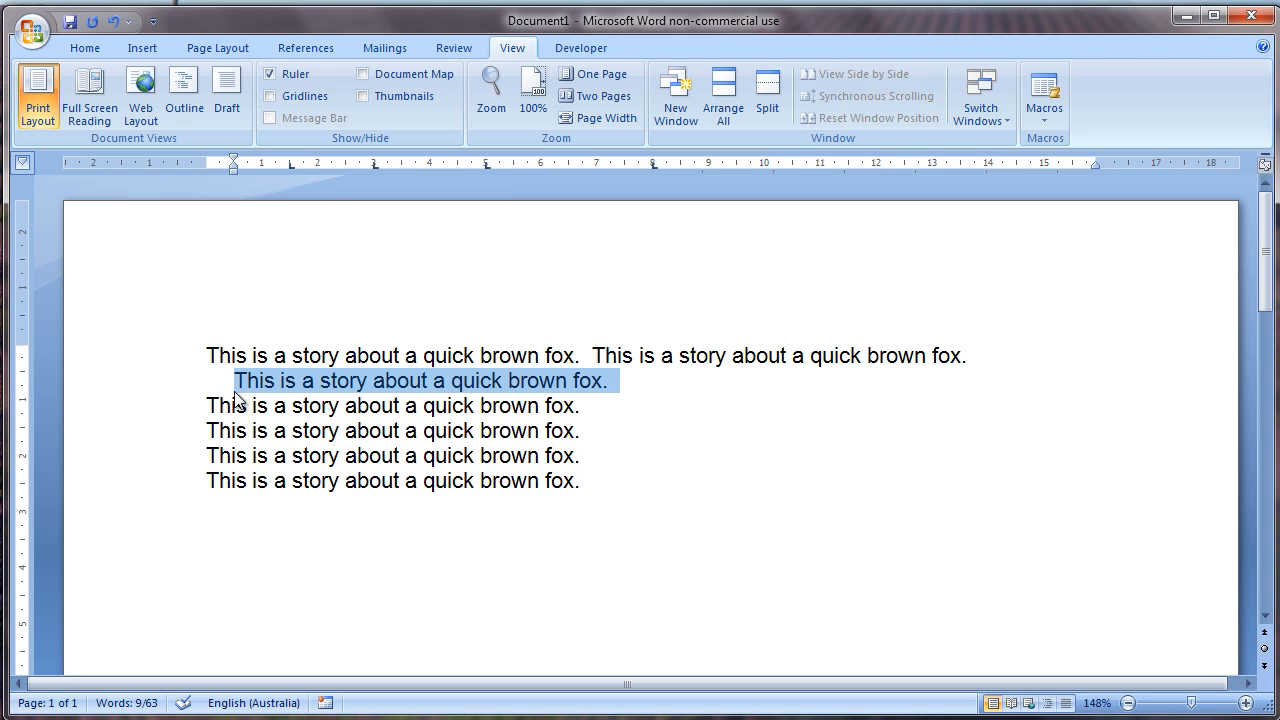
pyautogui.hotkey('ctrl', 'z')
# - Join the first four lines into one paragraph of five sentences
pyautogui.press('Left')
pyautogui.press('BackSpace')
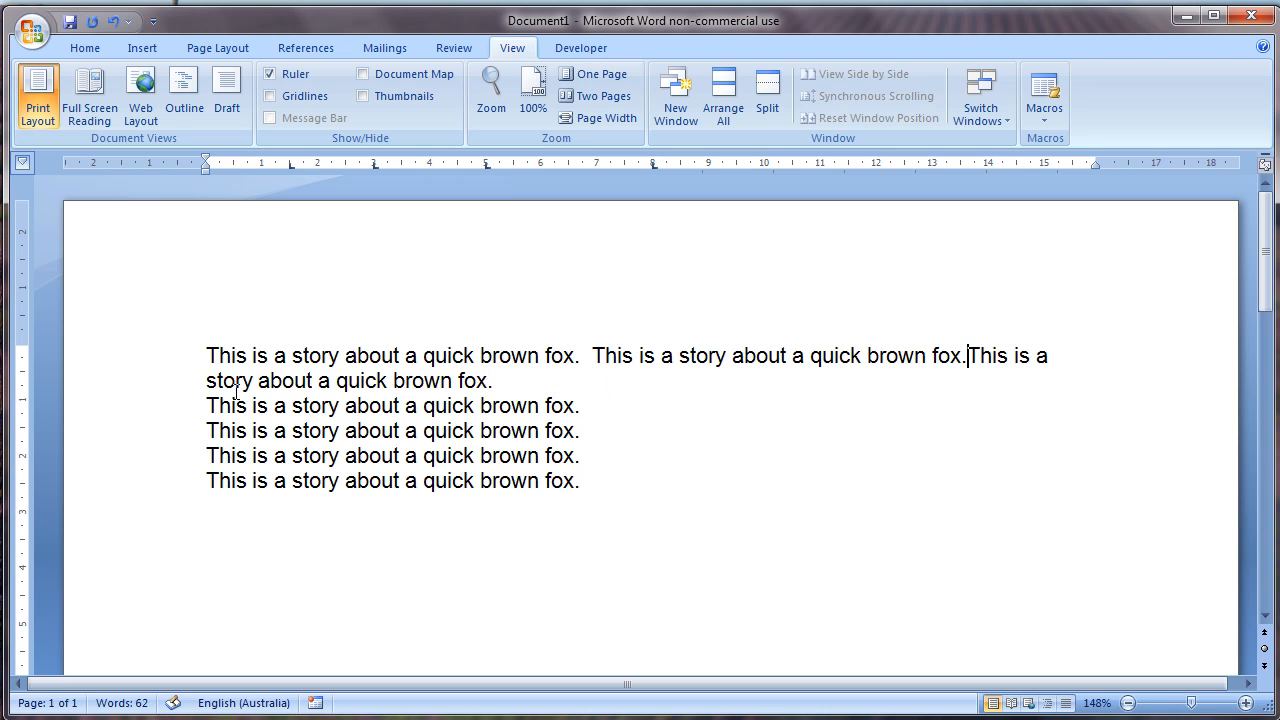
pyautogui.click(494, 380)
pyautogui.press('Delete')
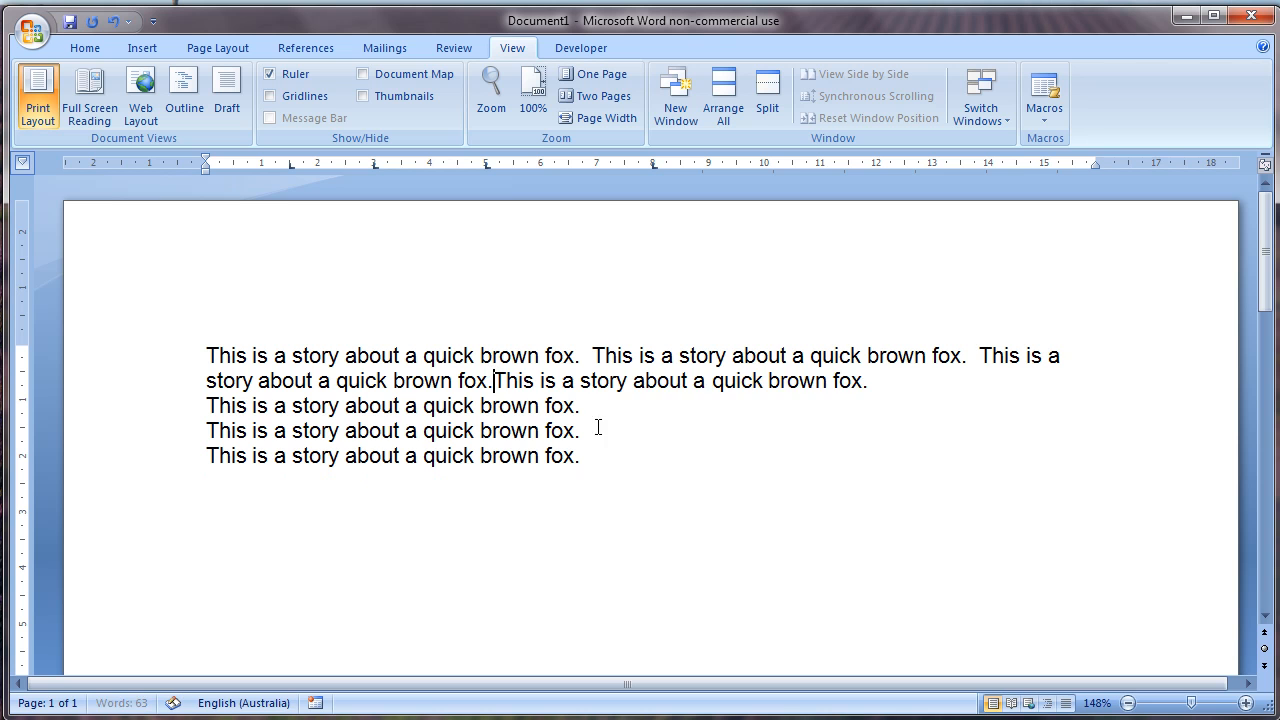
pyautogui.press('End')
pyautogui.press('Delete')
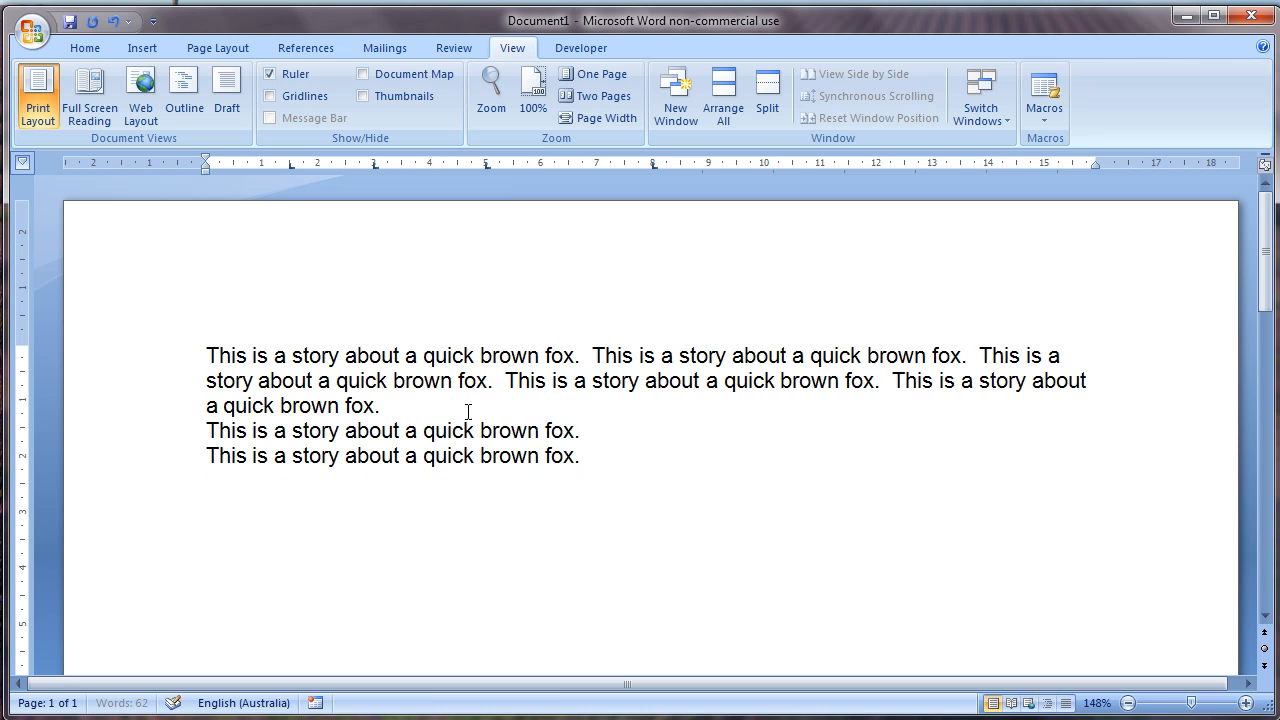
# - Give the first paragraph a 1 cm hanging indent and shift the whole paragraph about 0.75 cm further right
pyautogui.moveTo(412, 403); pyautogui.dragTo(182, 367)
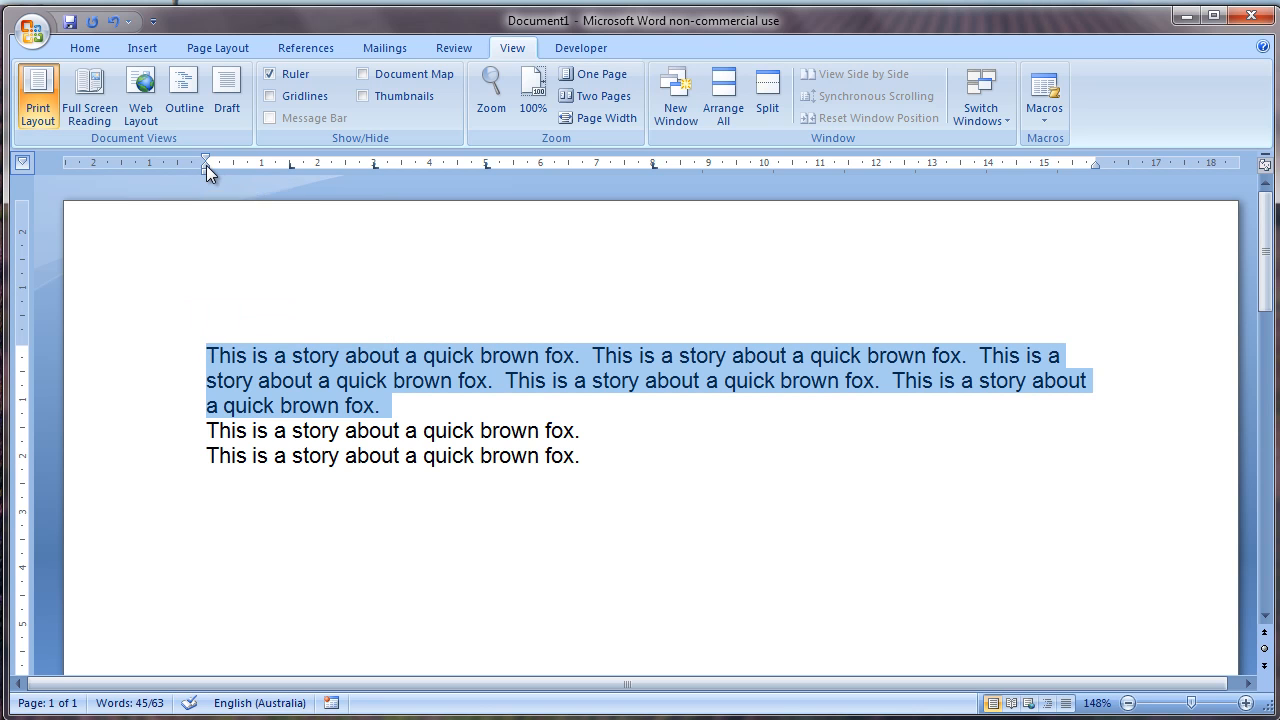
pyautogui.moveTo(206, 167); pyautogui.dragTo(260, 165)
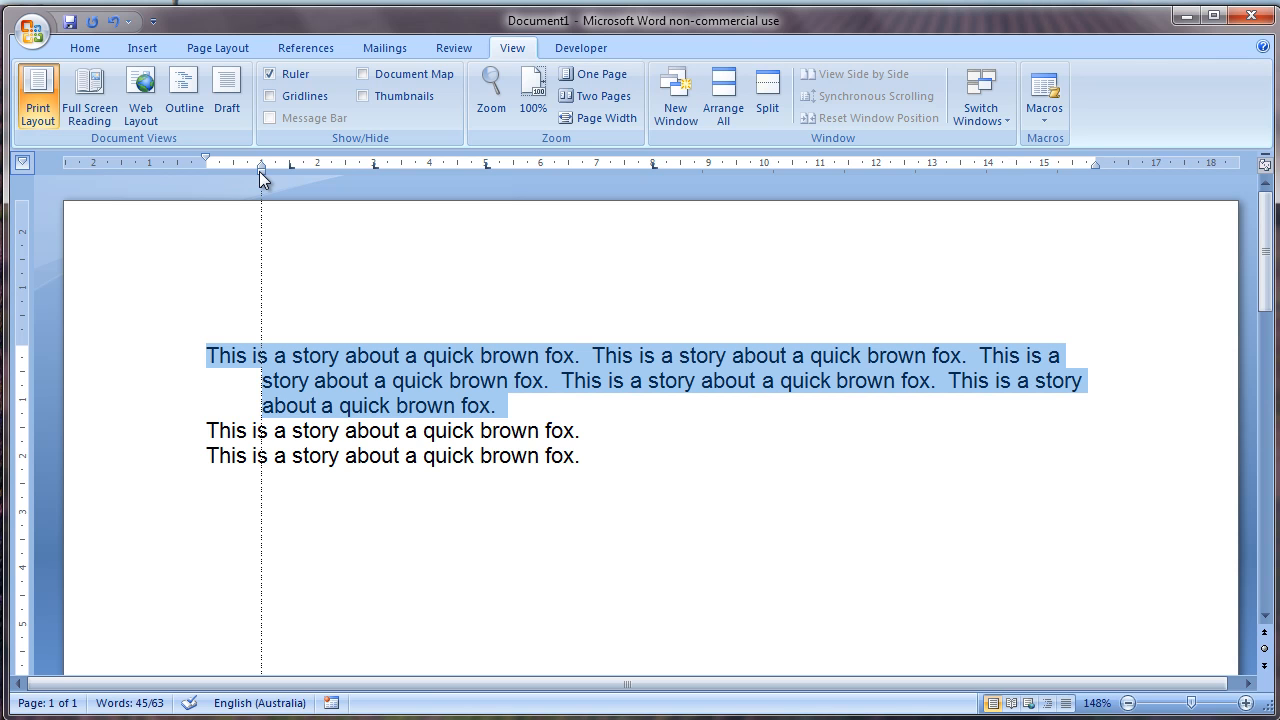
pyautogui.moveTo(259, 171); pyautogui.dragTo(306, 171)
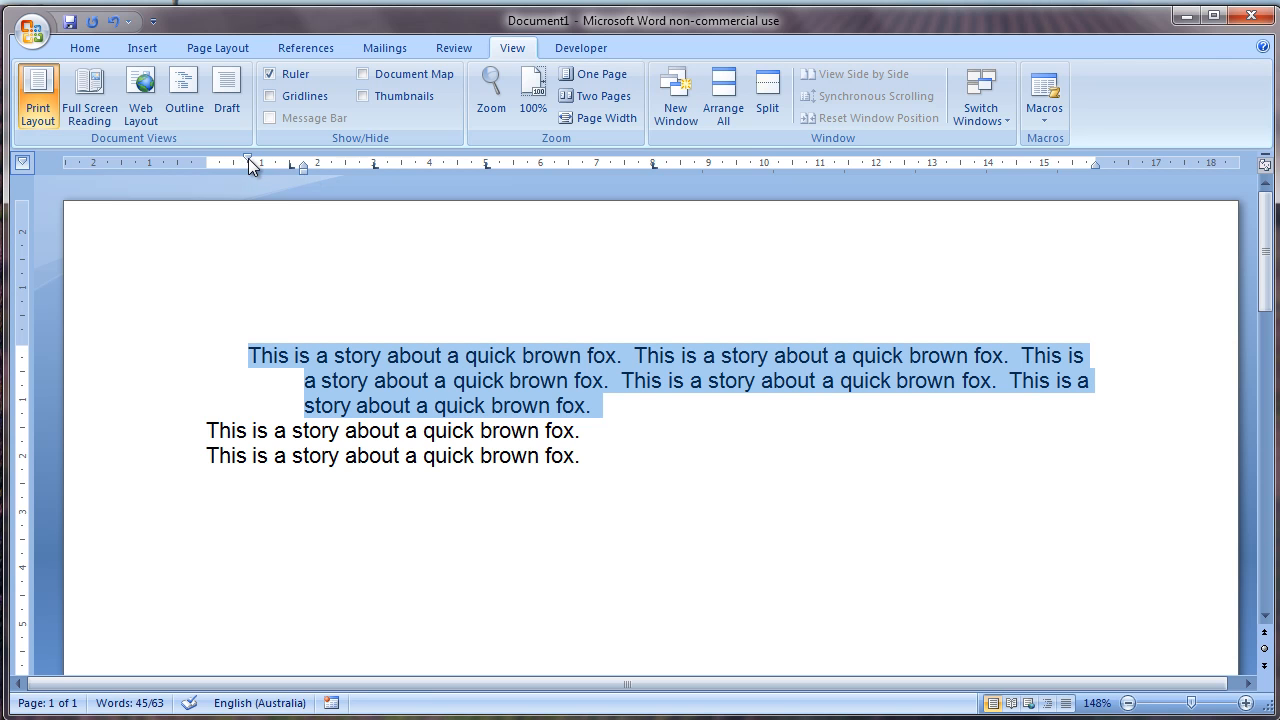
# - Reduce the paragraph's indents until the first line and the remaining lines both start at 0.25 cm
pyautogui.moveTo(236, 157); pyautogui.dragTo(221, 157)
pyautogui.moveTo(305, 168); pyautogui.dragTo(250, 166)
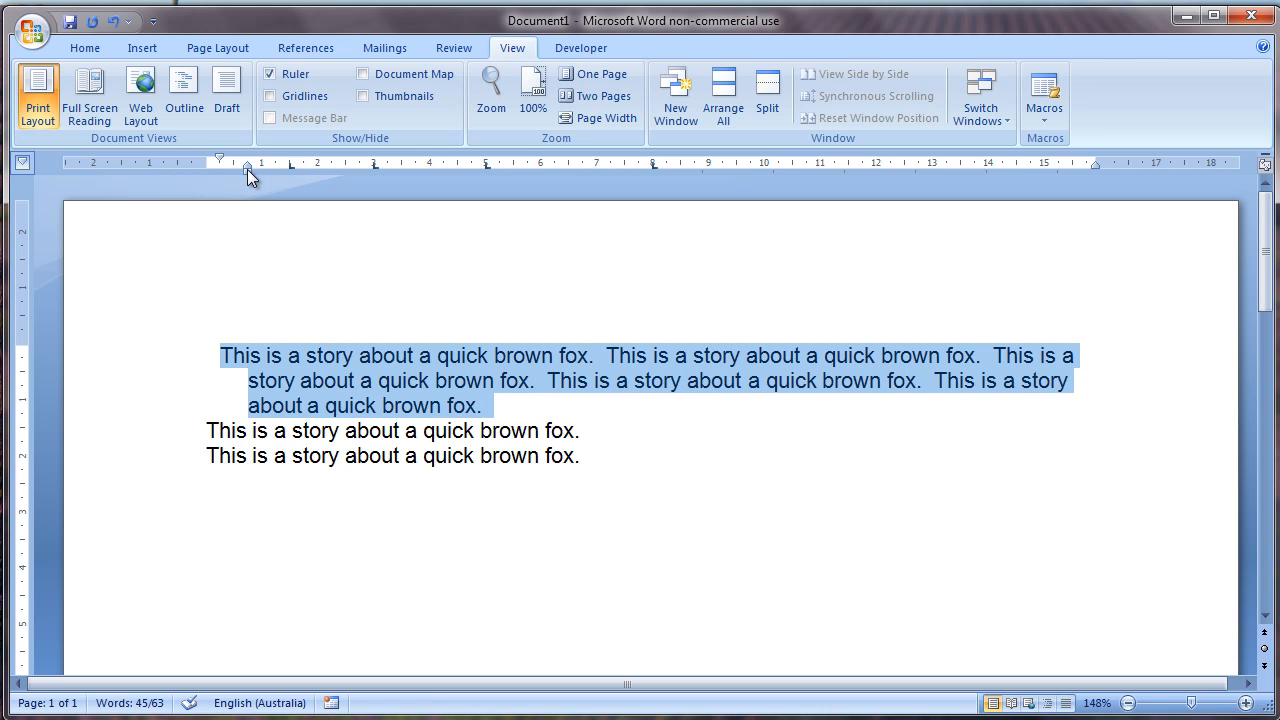
pyautogui.moveTo(223, 169); pyautogui.dragTo(223, 169)
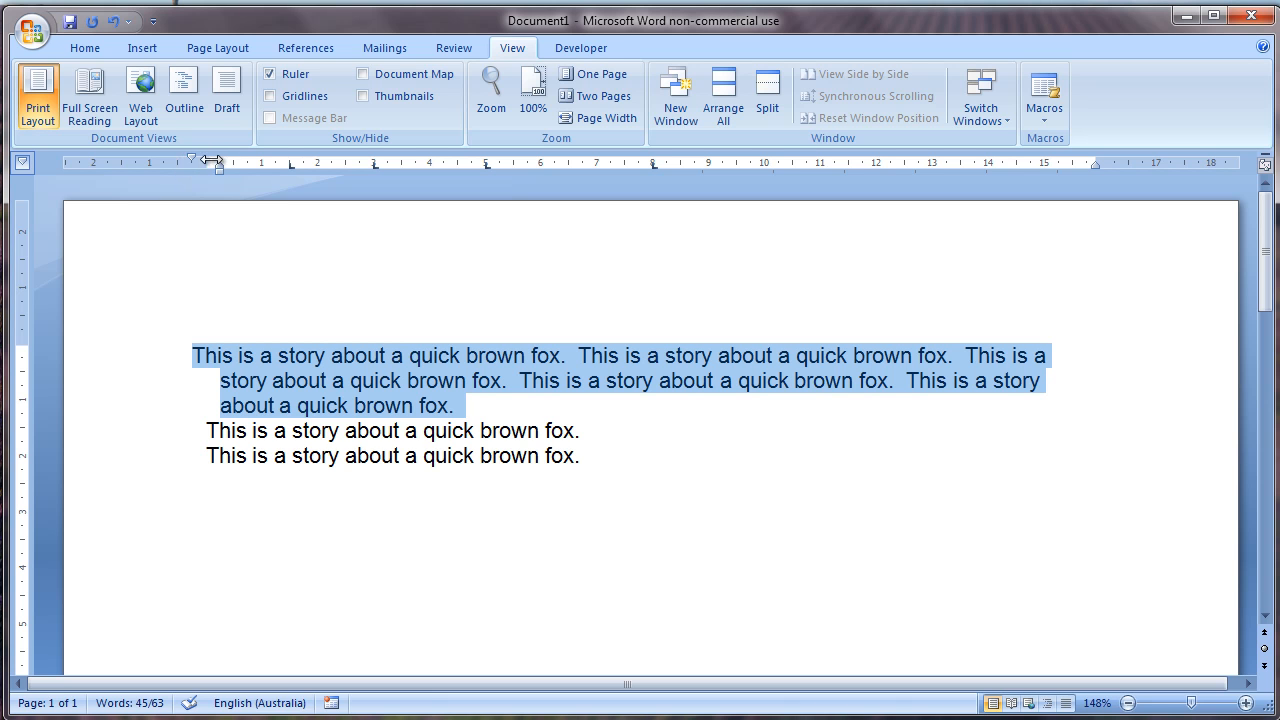
pyautogui.moveTo(190, 158); pyautogui.dragTo(220, 157)
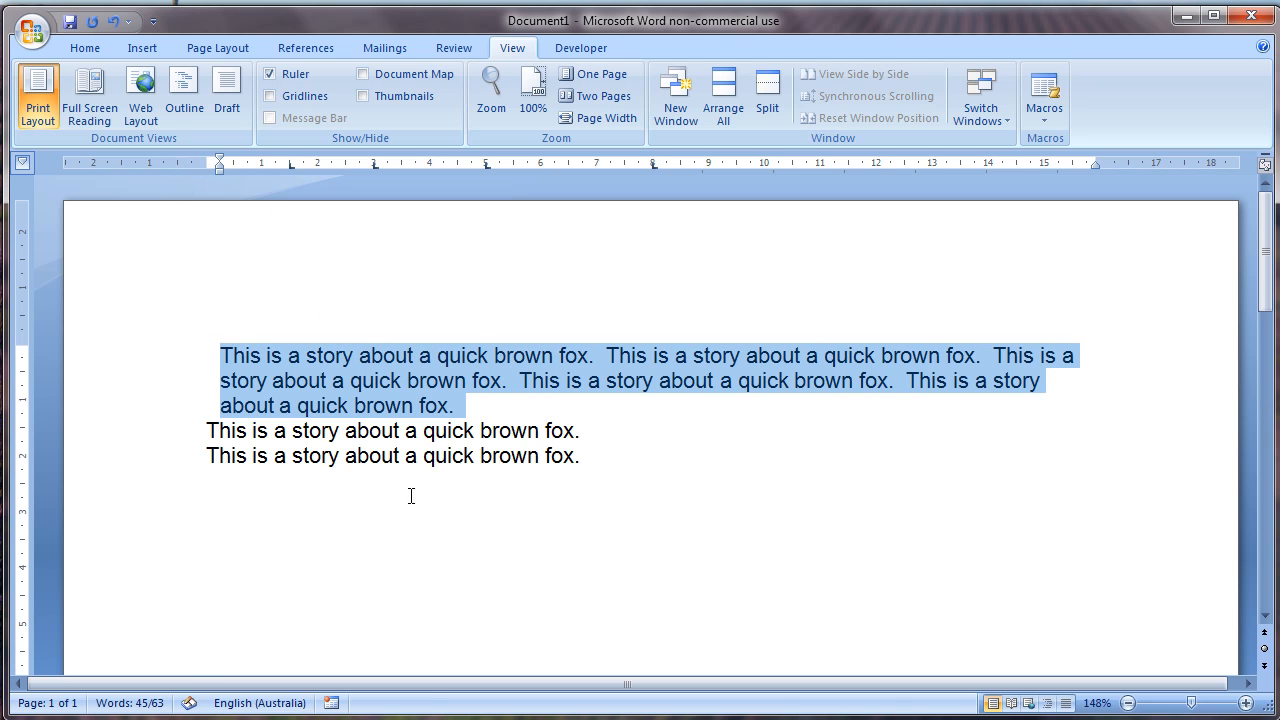
# - Turn the last two lines of text into a bulleted list
pyautogui.click(599, 443)
pyautogui.moveTo(594, 457); pyautogui.dragTo(191, 426)
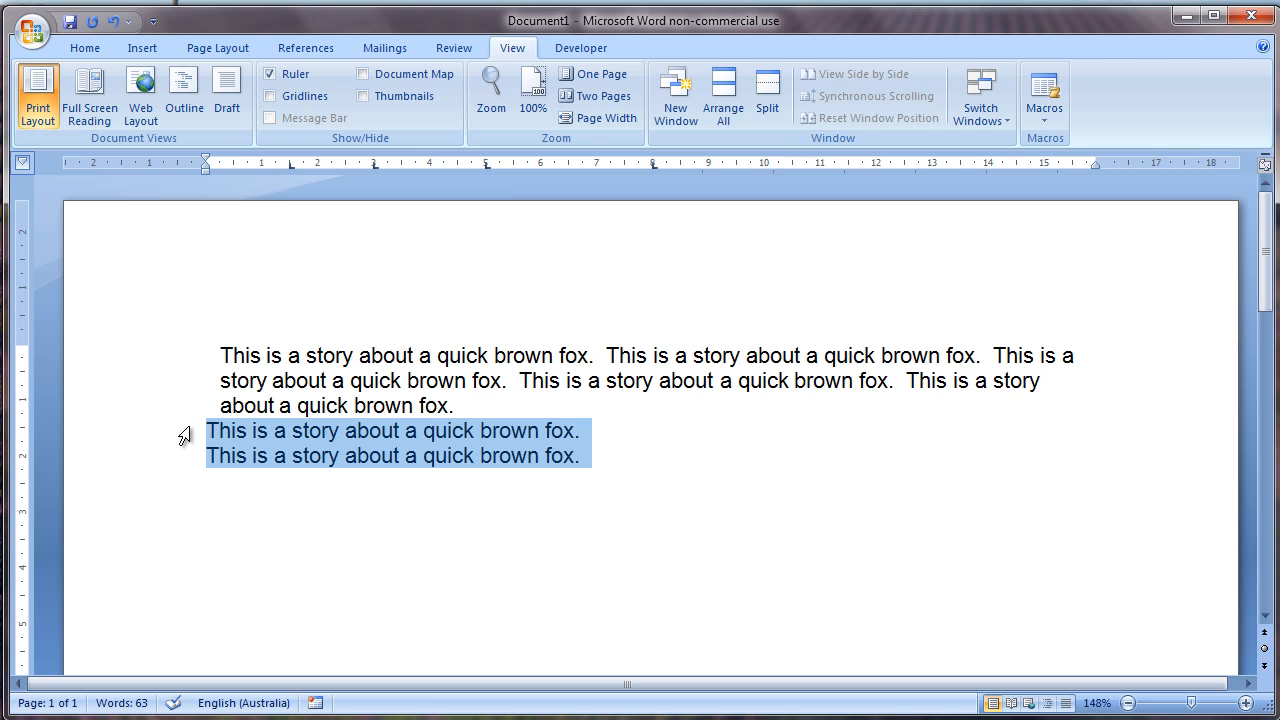
pyautogui.click(86, 48)
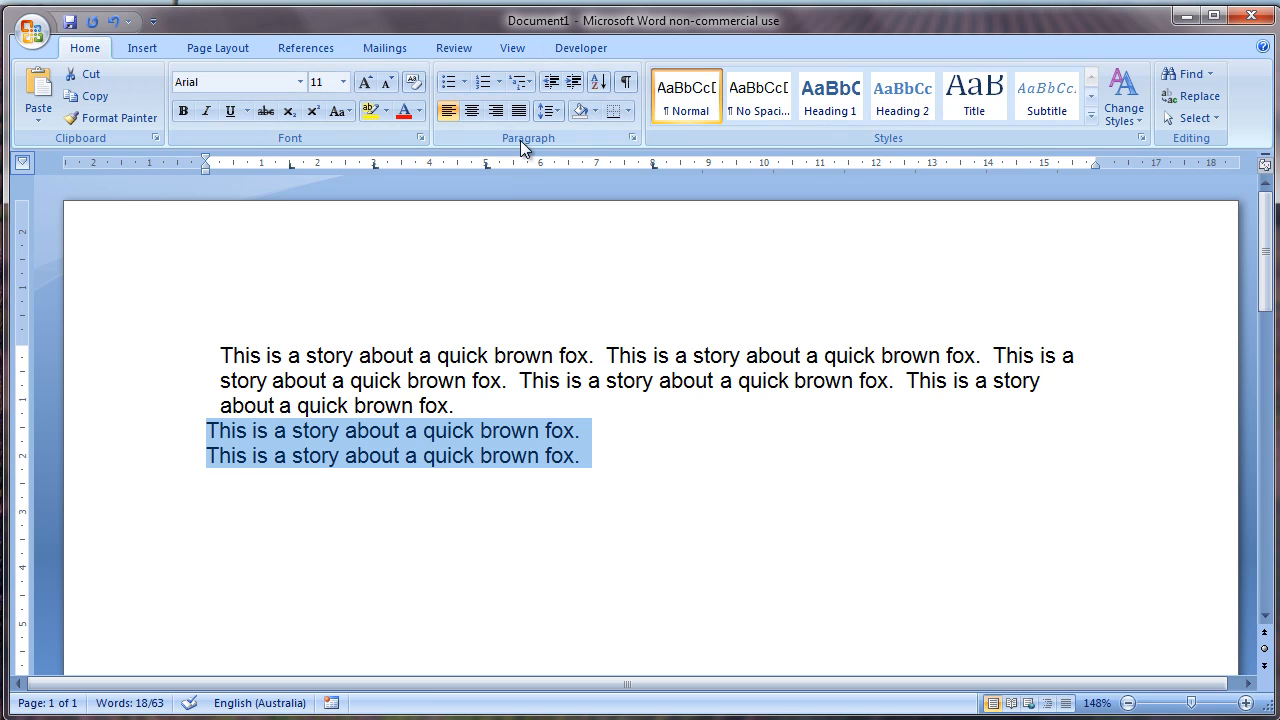
pyautogui.click(446, 84)
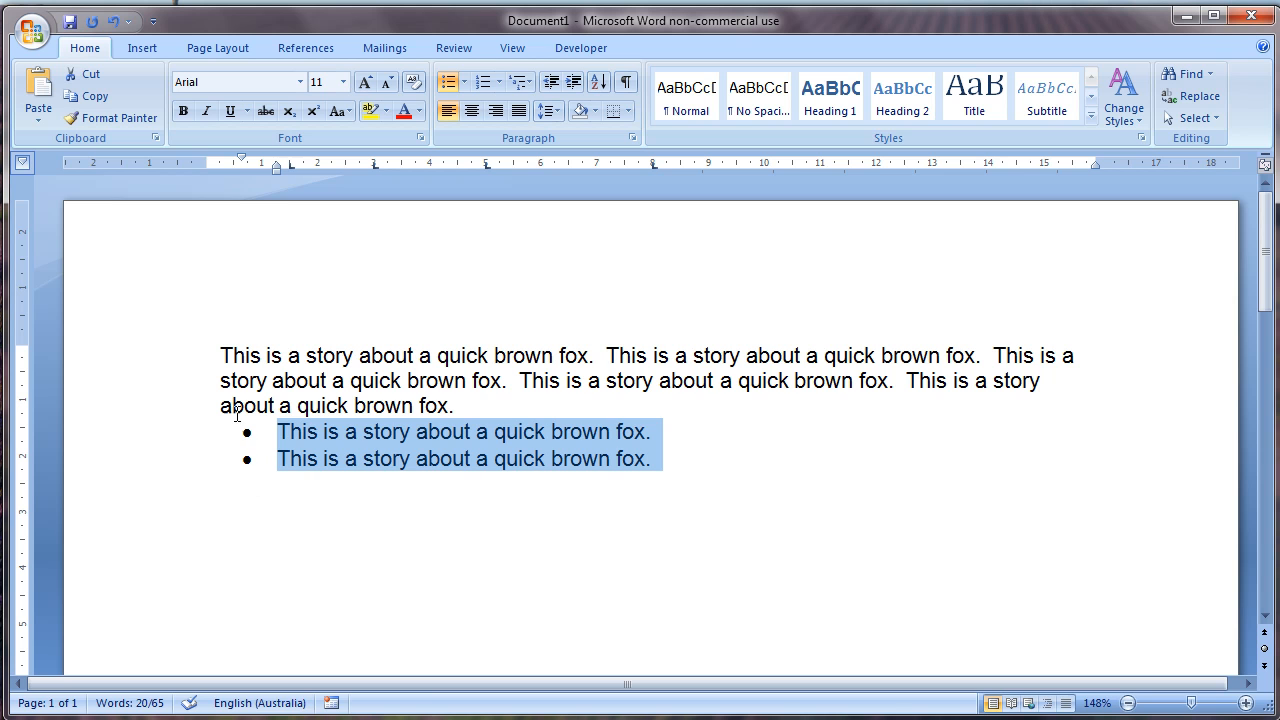
pyautogui.click(246, 531)
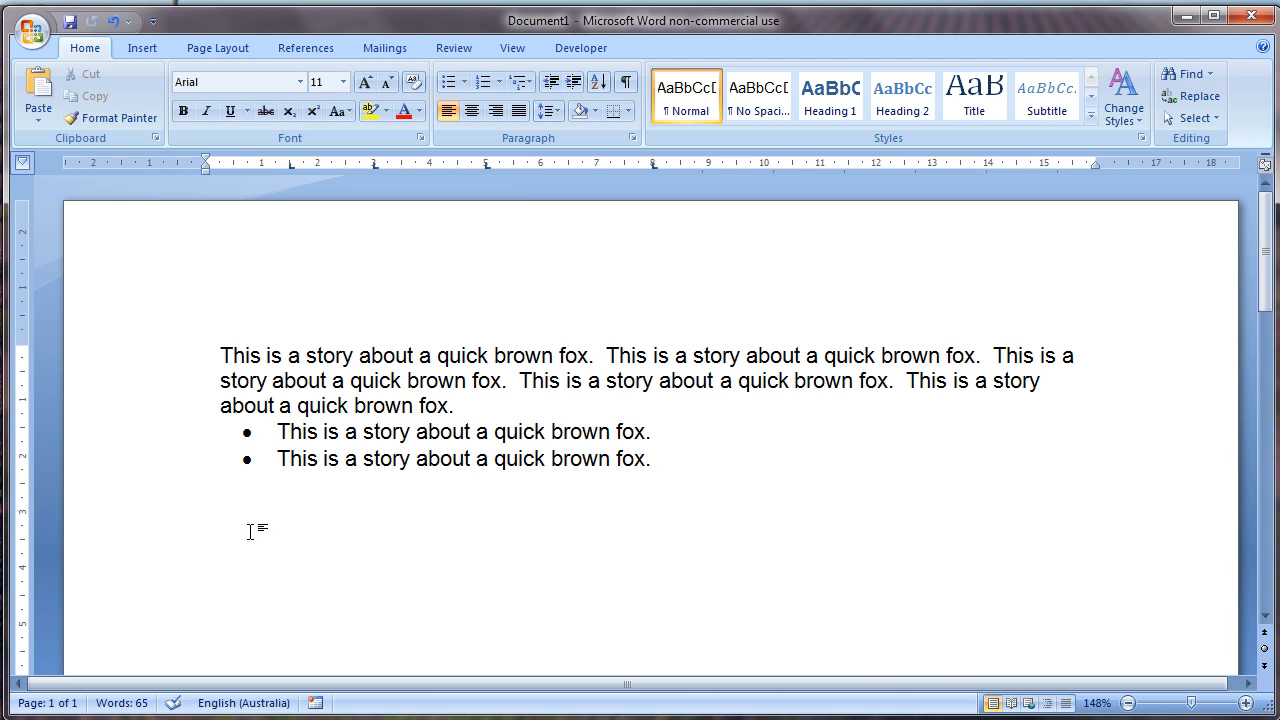
# - Move the bulleted list's left indent to about 0.7 cm and undo the move
pyautogui.moveTo(666, 458); pyautogui.dragTo(272, 428)
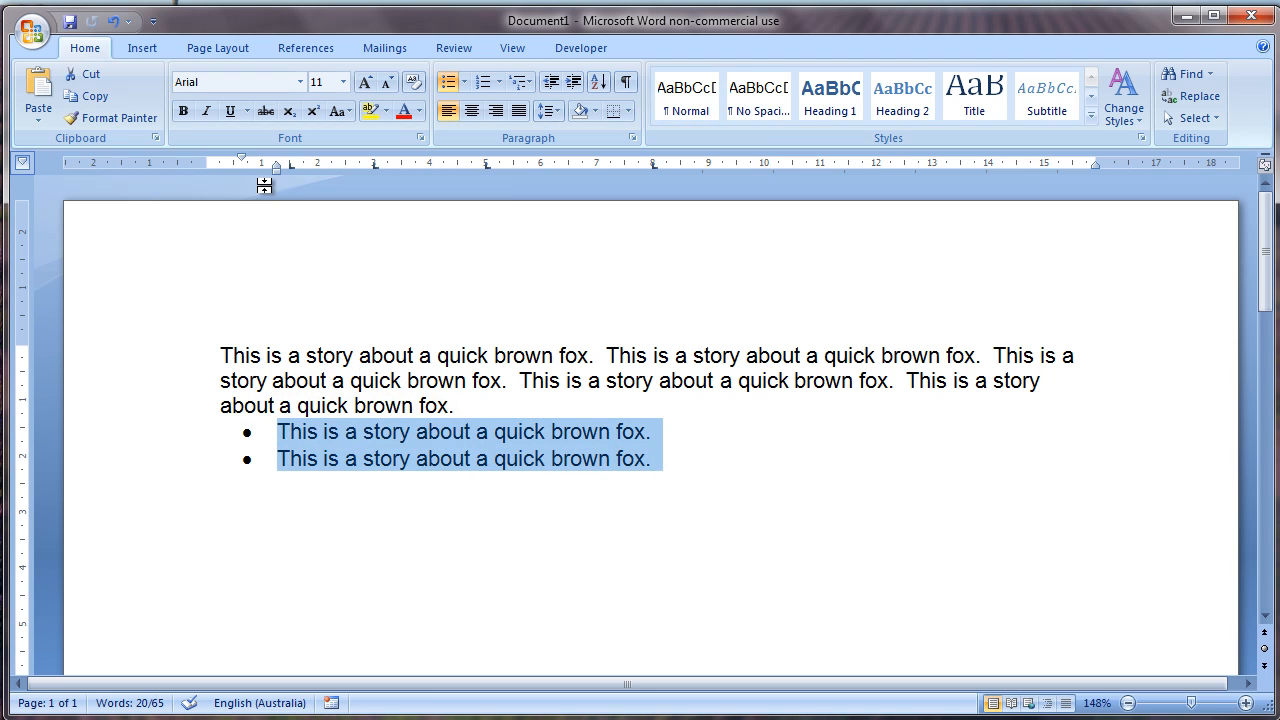
pyautogui.moveTo(275, 171); pyautogui.dragTo(244, 171)
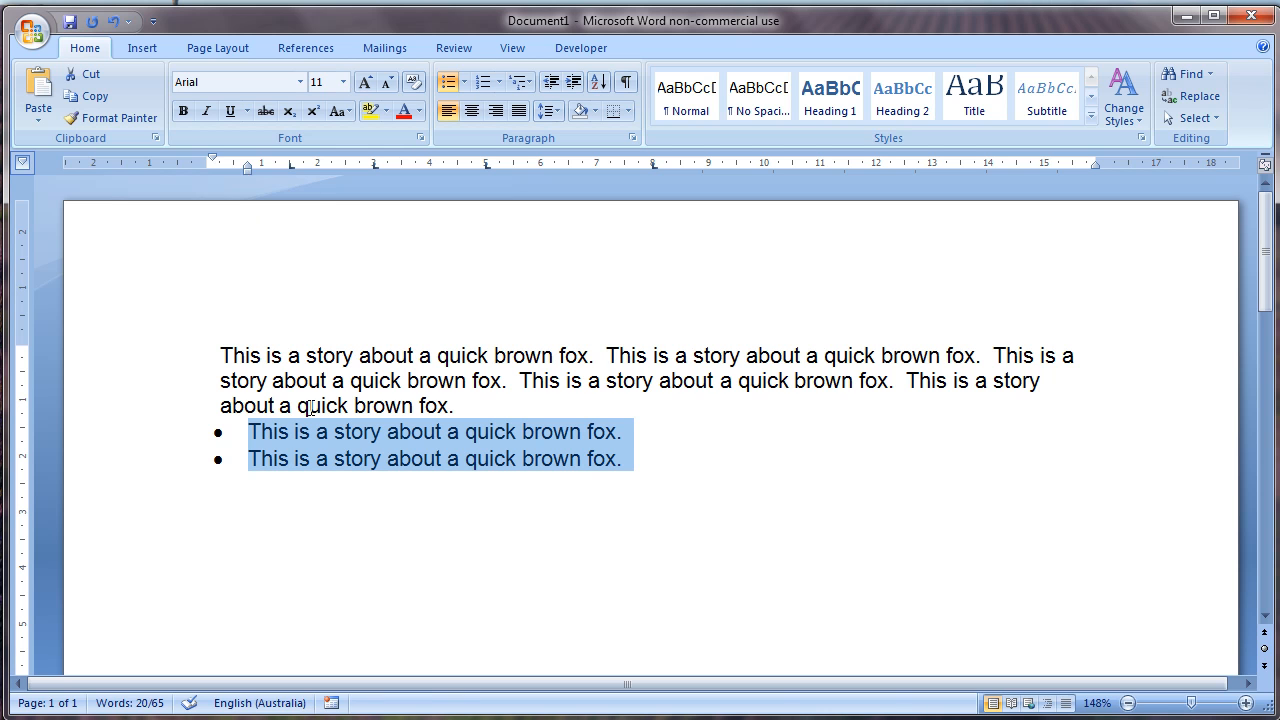
pyautogui.hotkey('ctrl', 'z')
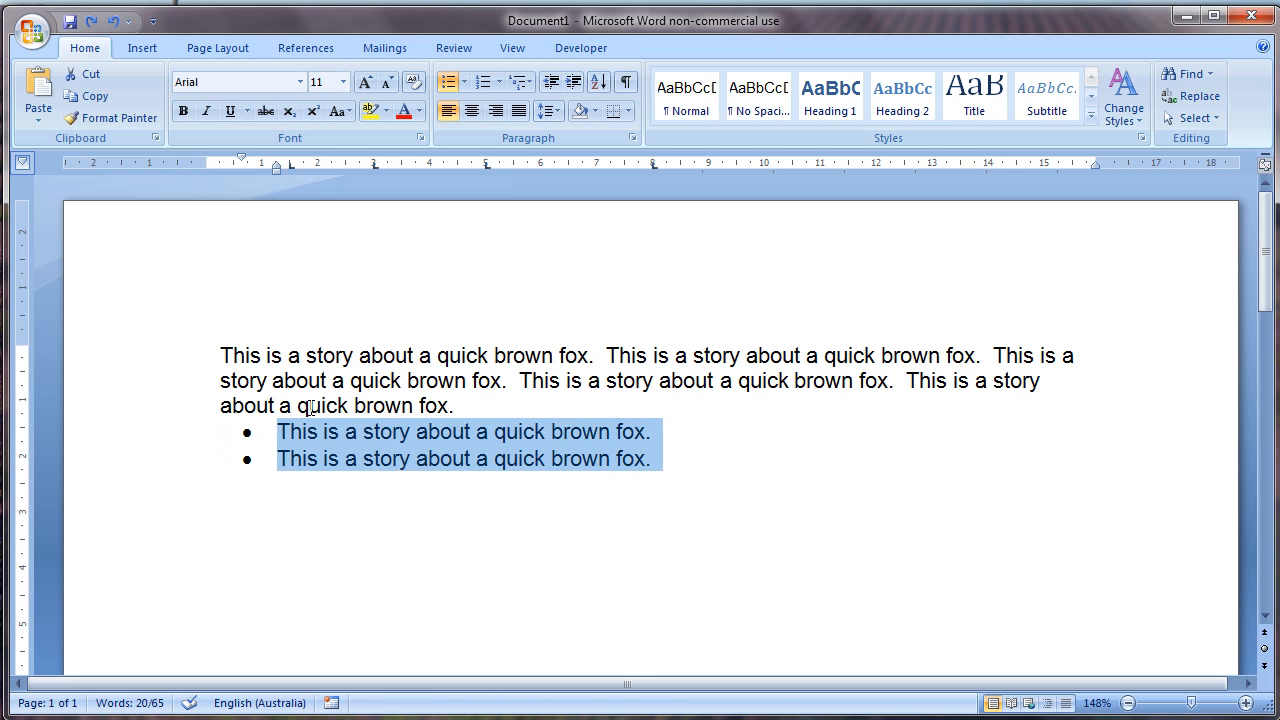
# - Clear all tab stops of the first paragraph and set the default tab stops to 2 cm
pyautogui.click(496, 403)
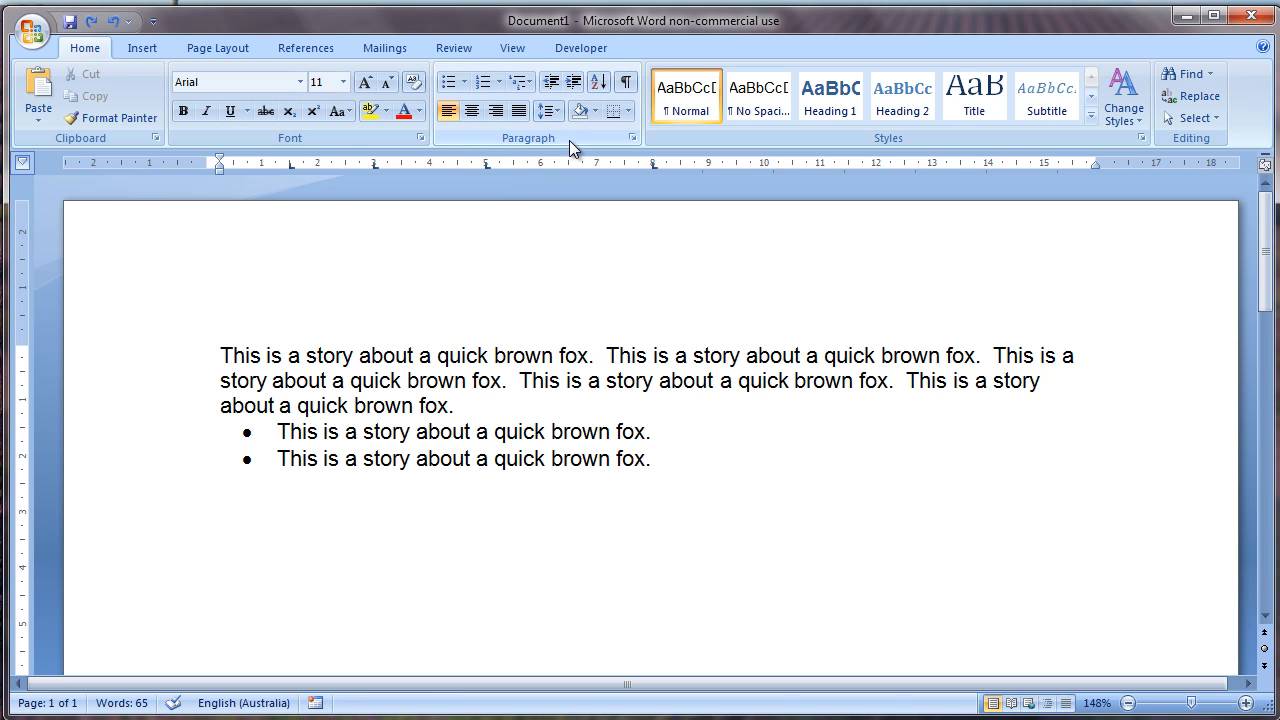
pyautogui.click(633, 139)
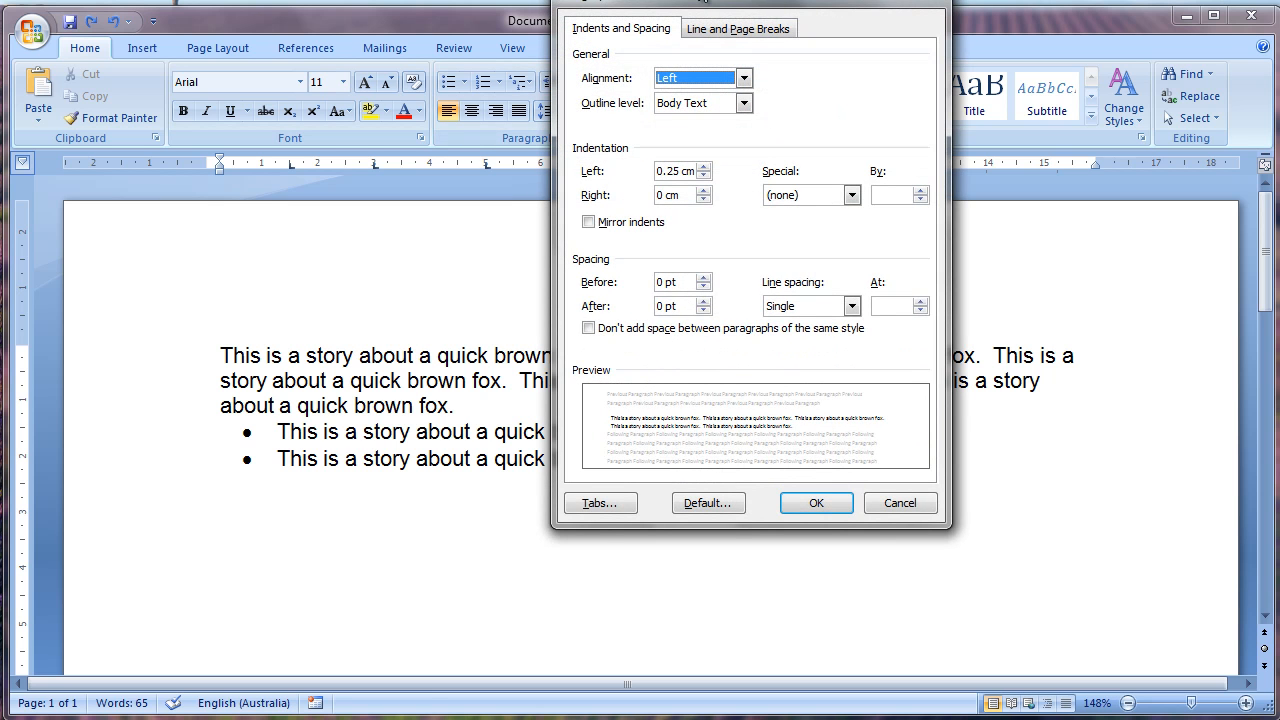
pyautogui.click(585, 505)
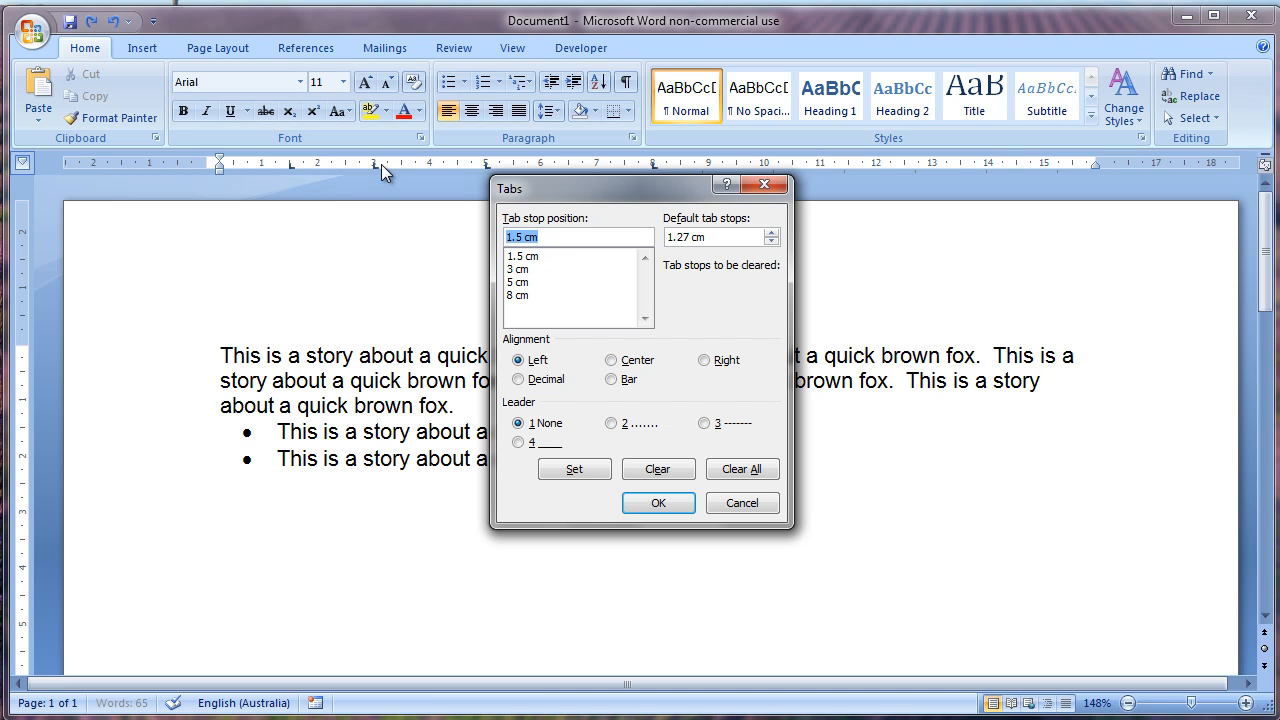
pyautogui.click(739, 470)
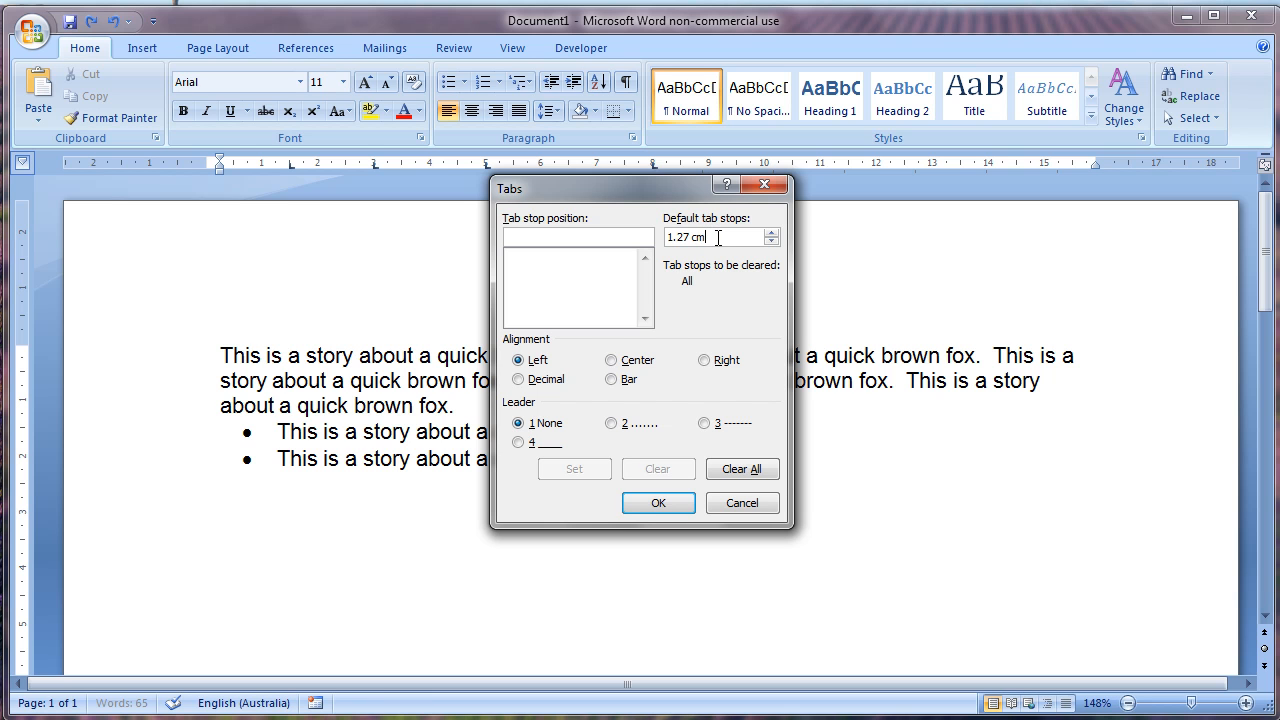
pyautogui.moveTo(718, 237); pyautogui.dragTo(660, 238)
pyautogui.write('2')
pyautogui.click(657, 503)
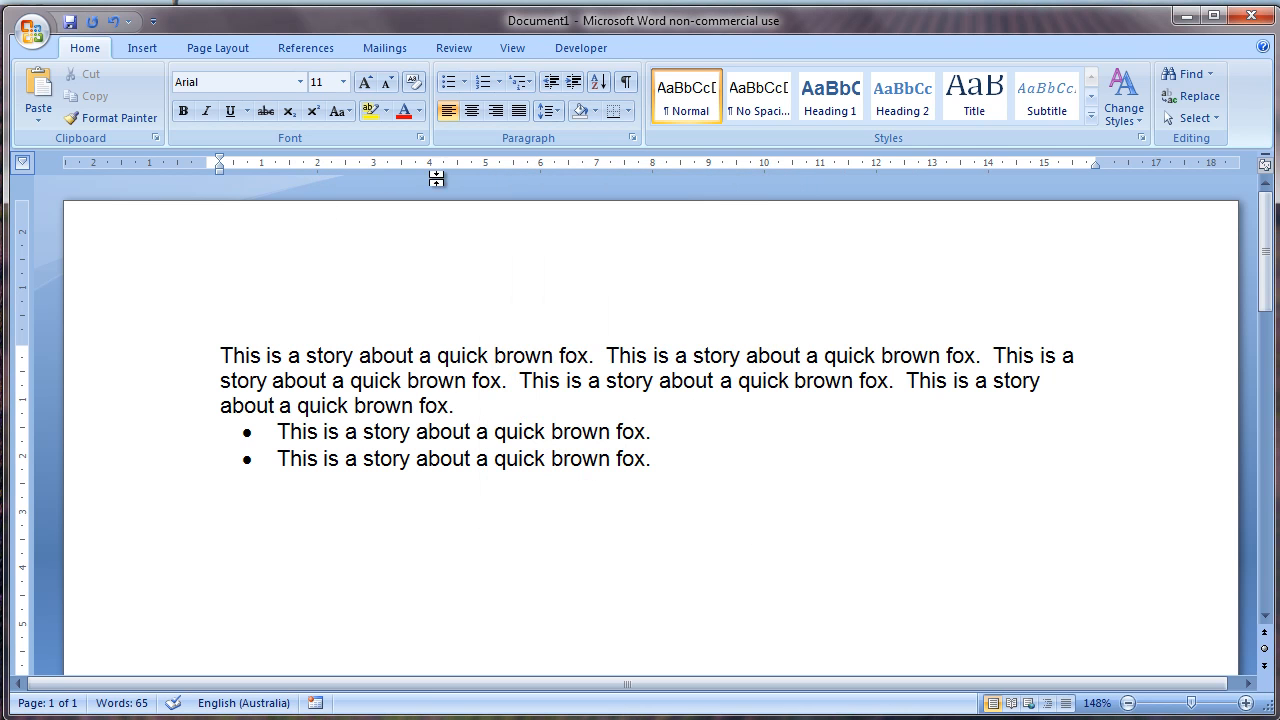
# - Add a left-aligned tab stop at 5 cm without a leader to the first paragraph through the Tabs settings
pyautogui.click(633, 139)
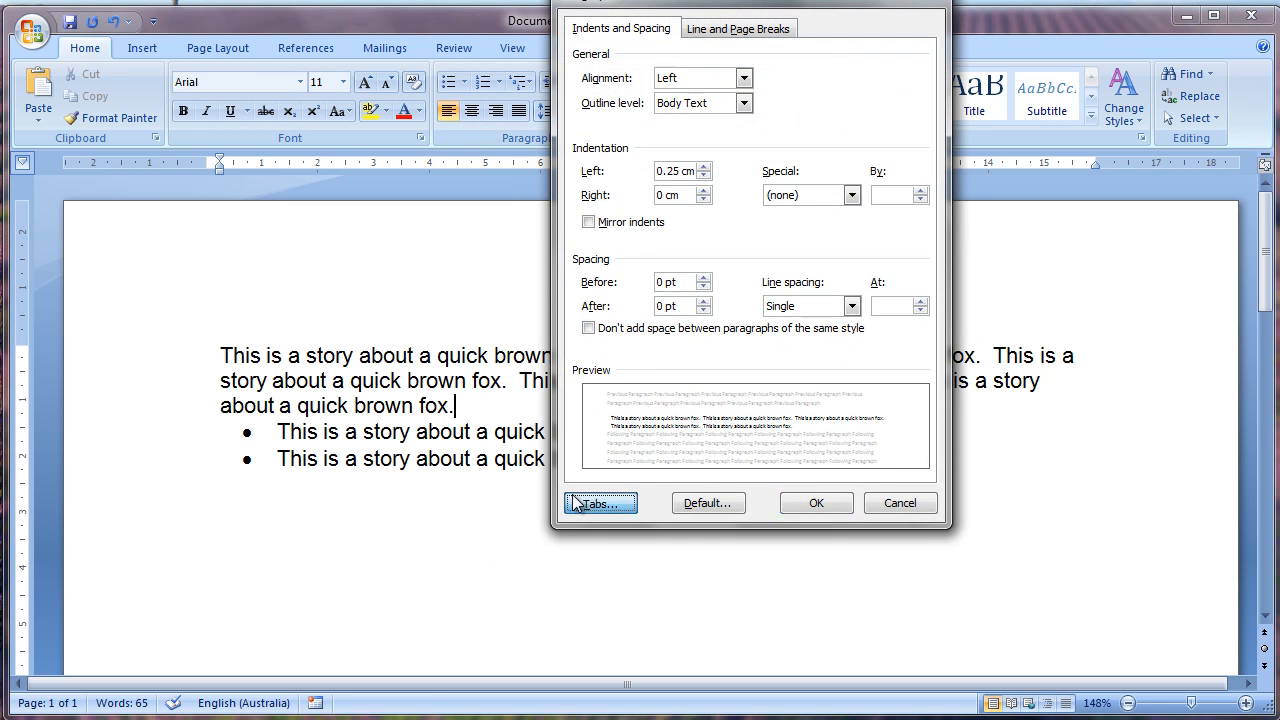
pyautogui.click(580, 500)
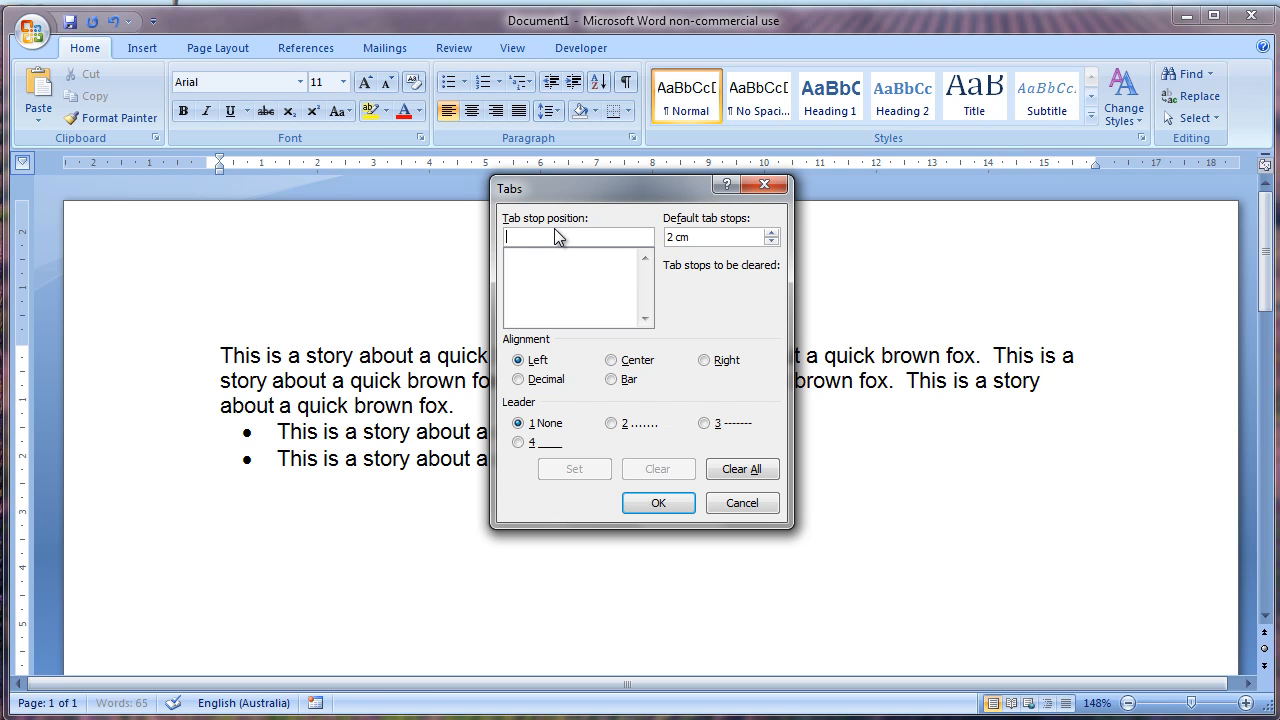
pyautogui.write('5')
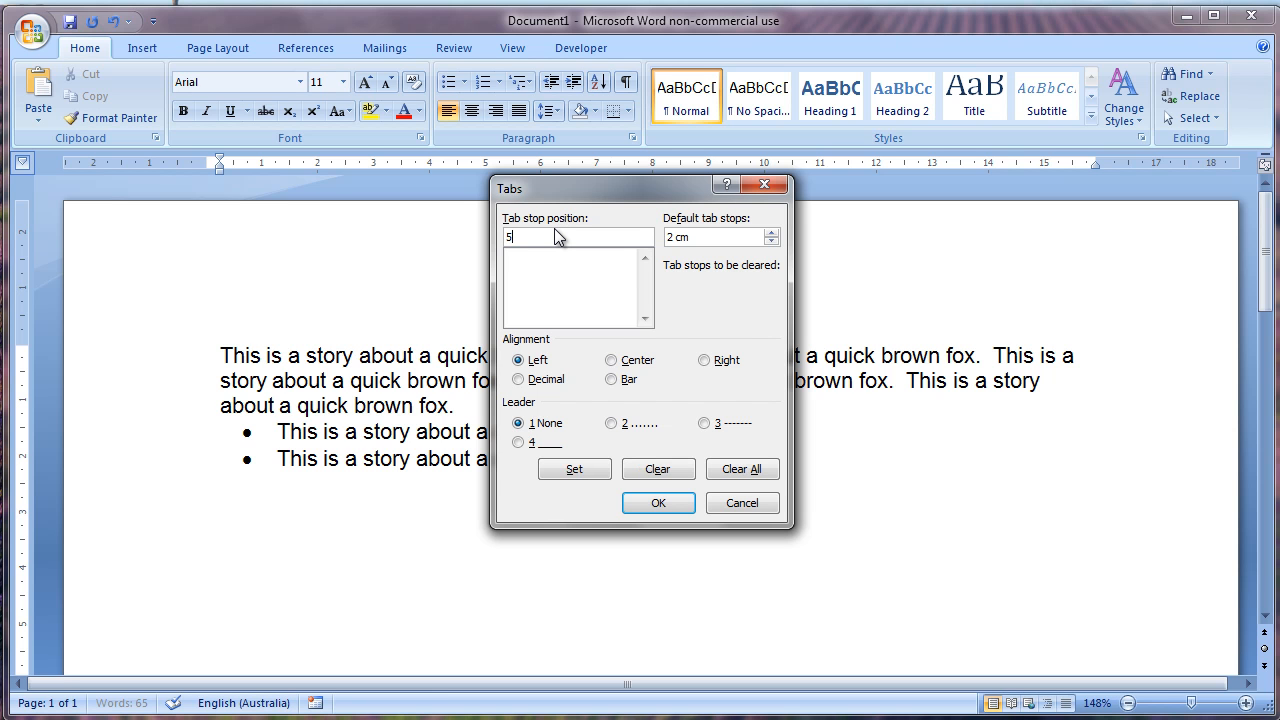
pyautogui.click(588, 470)
pyautogui.click(658, 502)
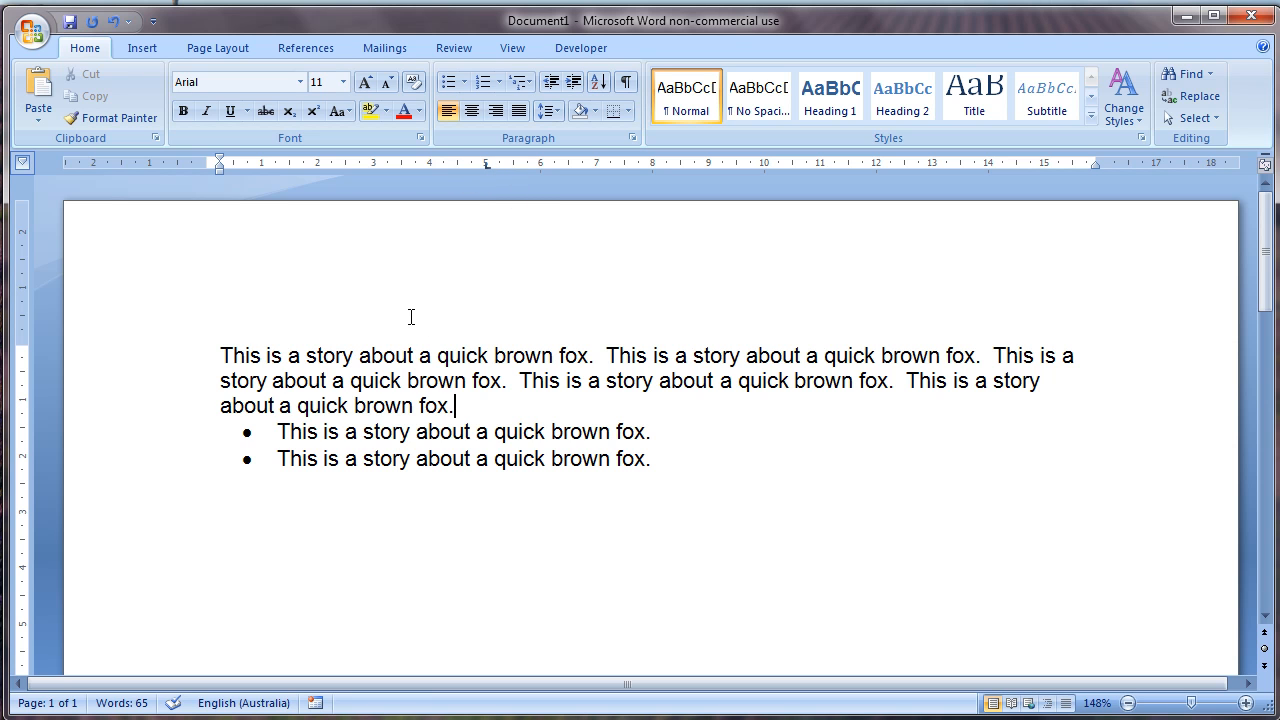
# - Try out the 5 cm tab stop with a tab at the start of the first paragraph, and remove the tab again
pyautogui.press('Up')
pyautogui.press('Up')
pyautogui.press('Home')
pyautogui.press('Tab')
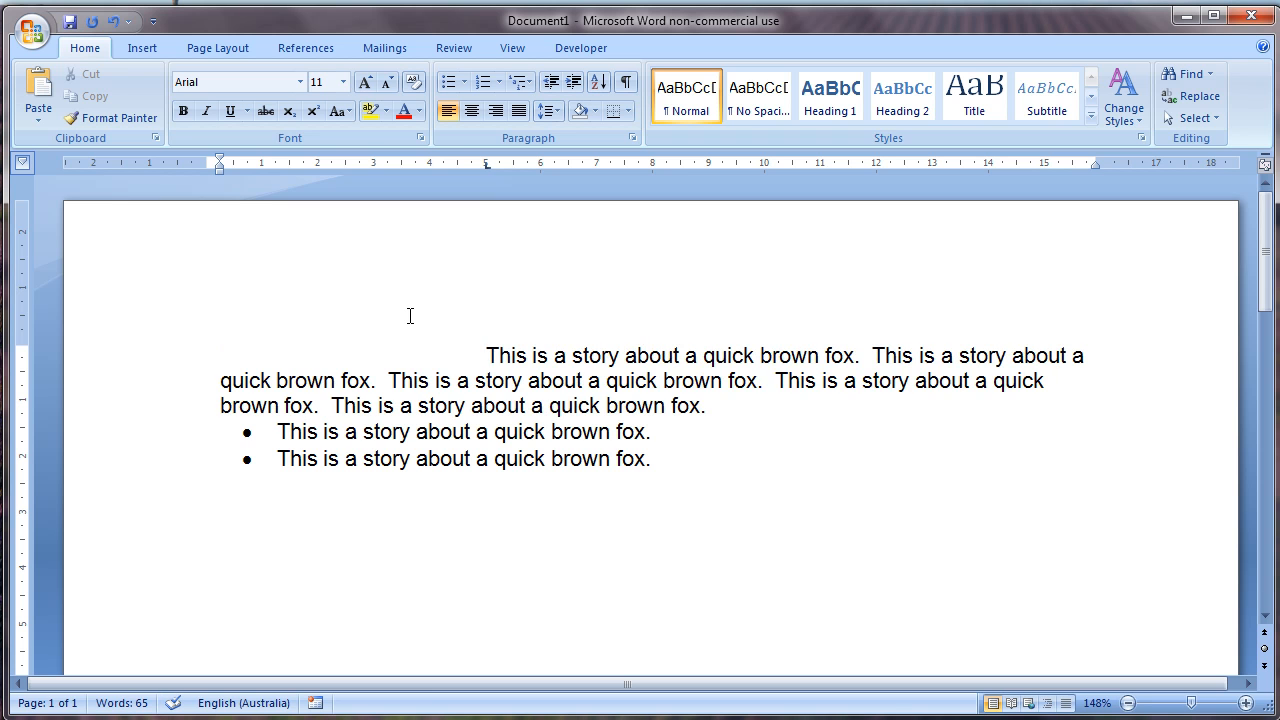
pyautogui.press('BackSpace')
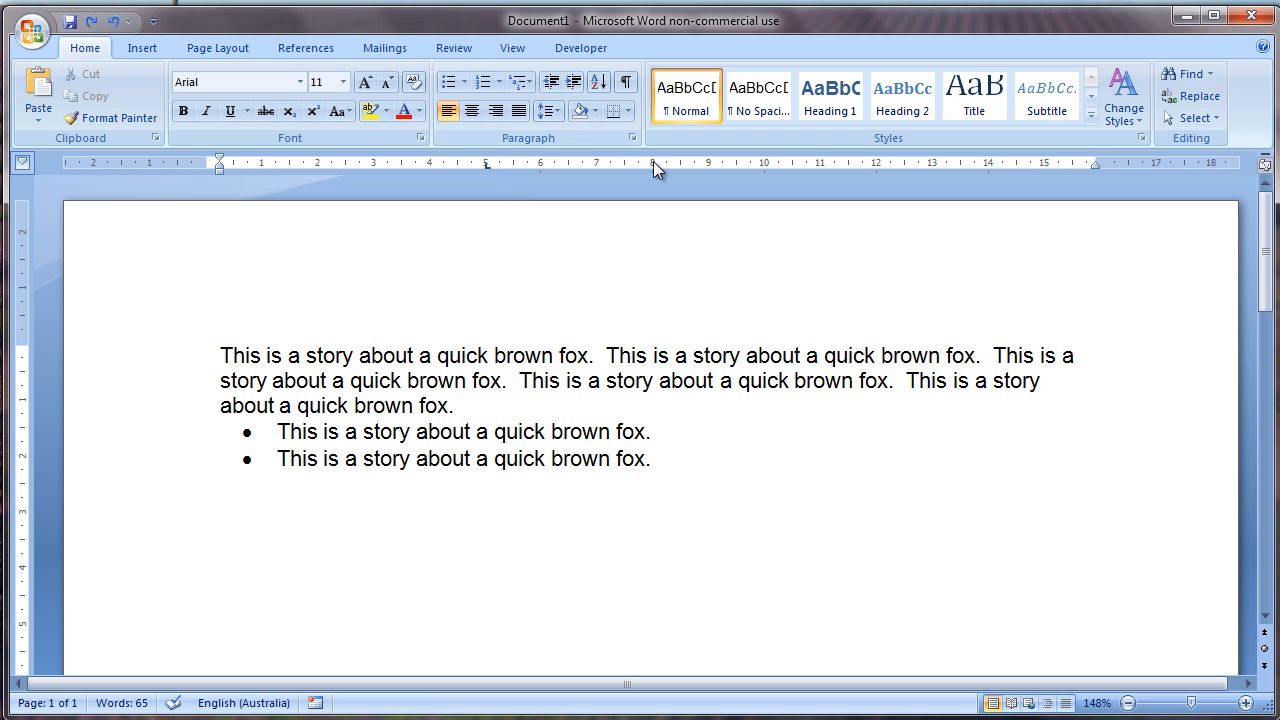
# - Add a centred tab stop at 1 cm with a dotted leader to the first paragraph through the Tabs settings
pyautogui.click(632, 138)
pyautogui.click(579, 504)
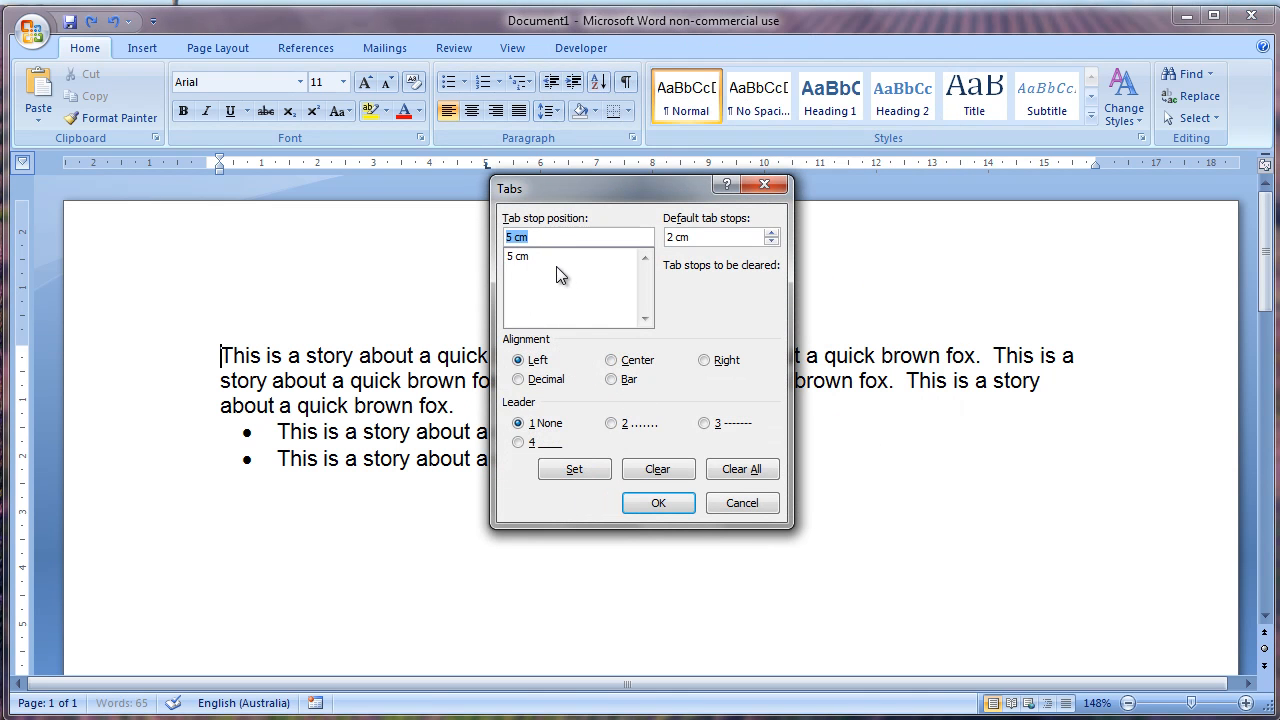
pyautogui.write('1')
pyautogui.click(612, 365)
pyautogui.click(622, 428)
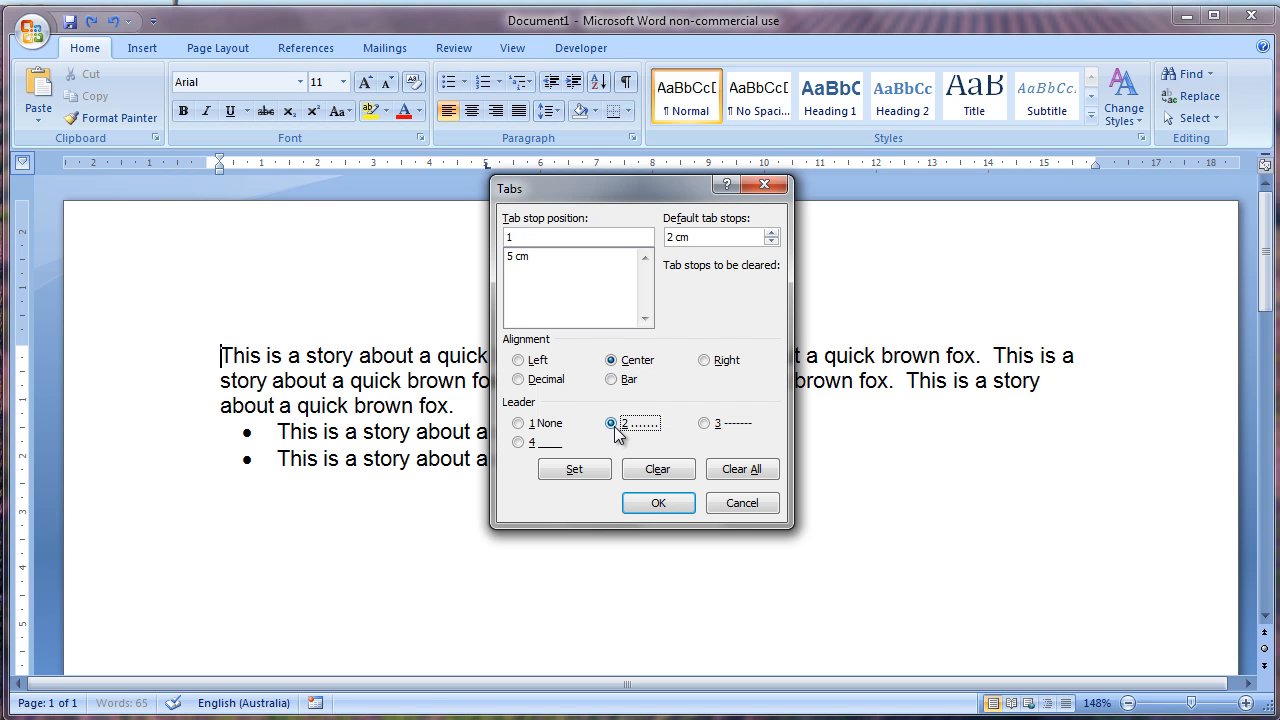
pyautogui.click(598, 472)
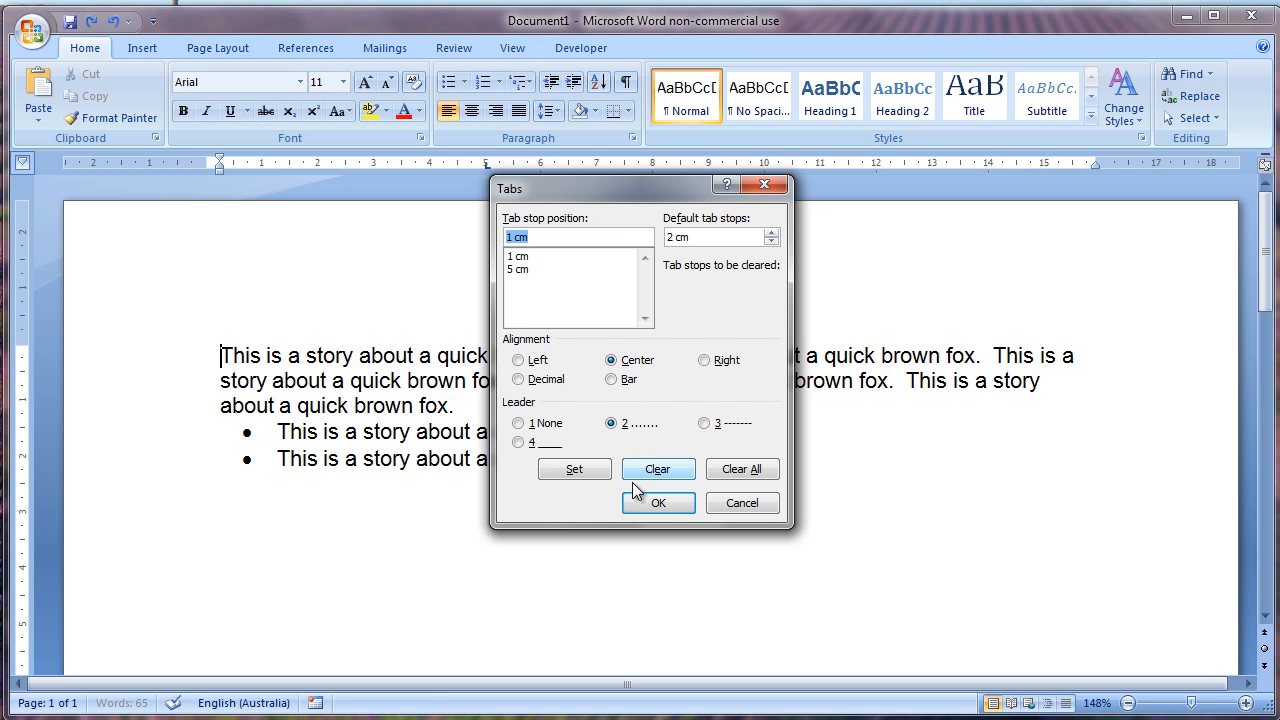
pyautogui.click(668, 501)
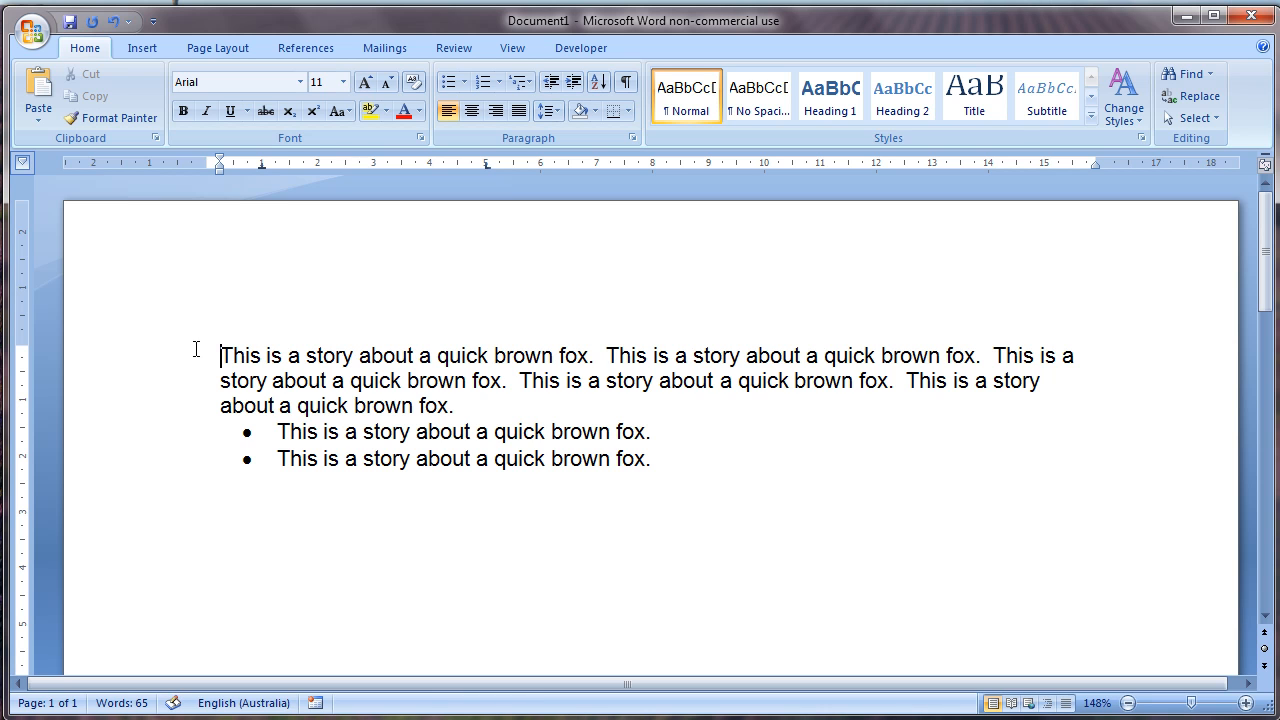
# - Insert tabs at the start of the first paragraph and remove its 5 cm tab stop from the ruler
pyautogui.press('Tab')
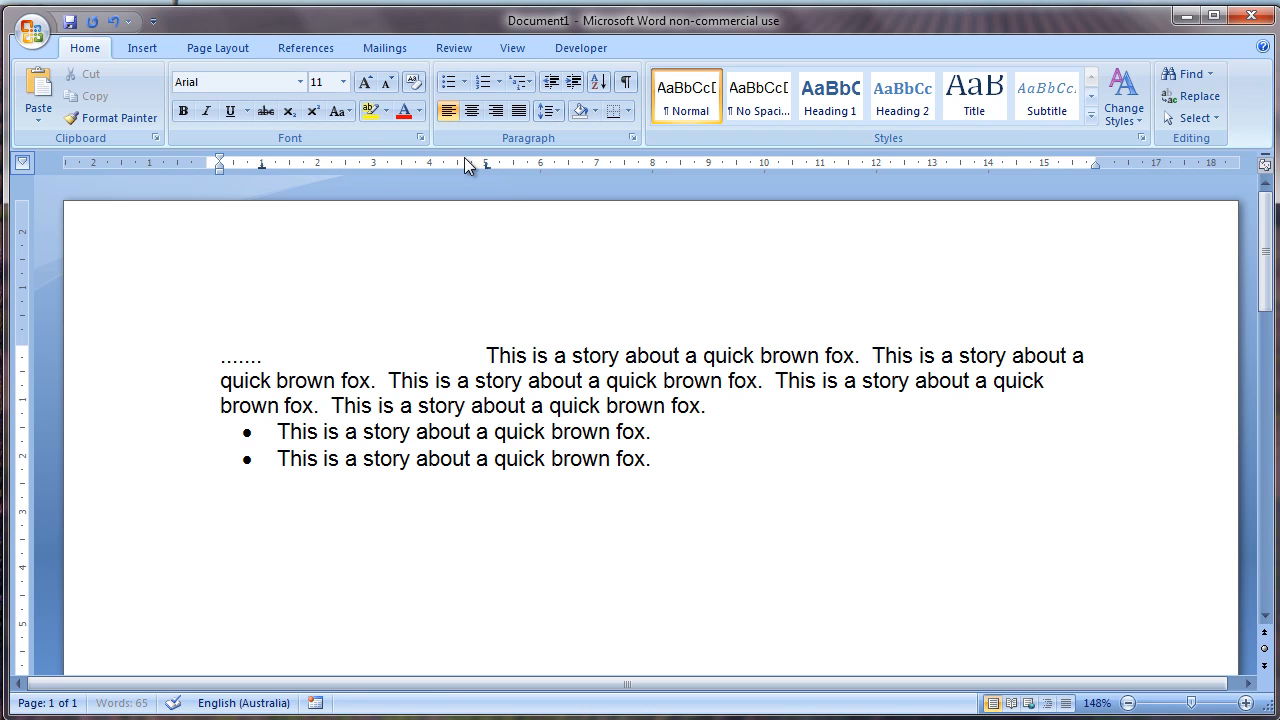
pyautogui.moveTo(487, 168); pyautogui.dragTo(503, 203)
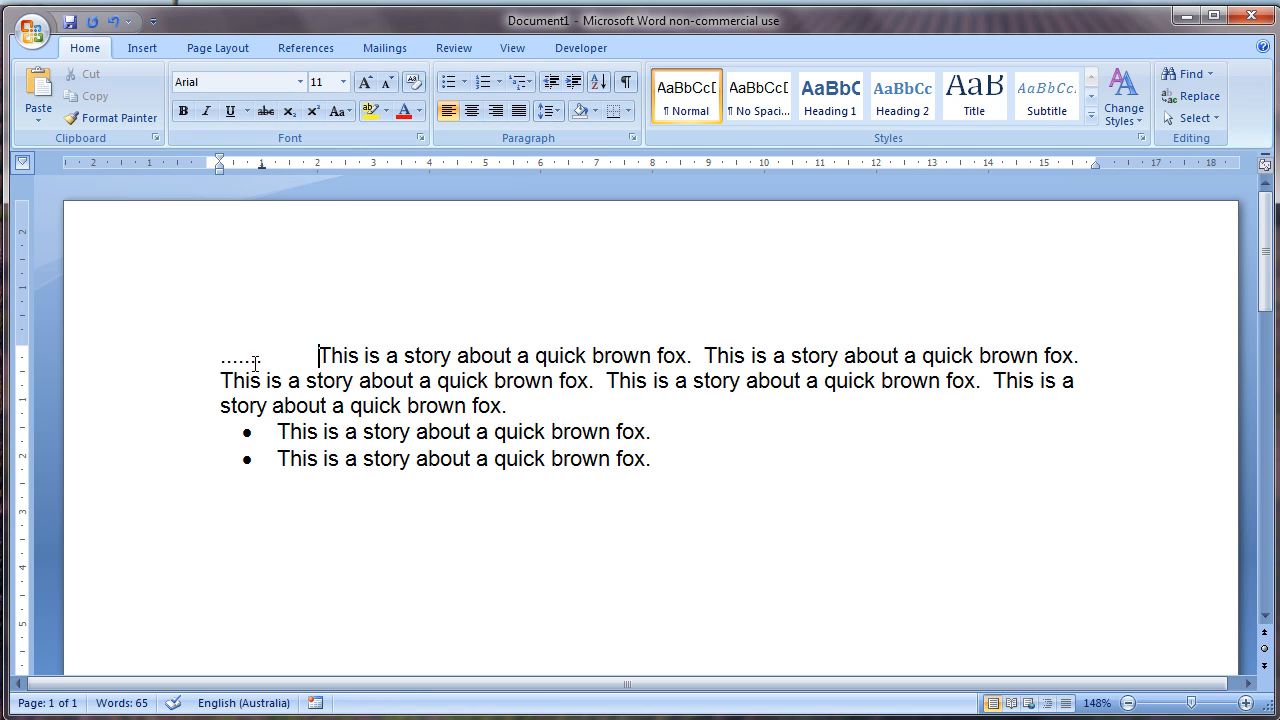
# - Clear all tab stops of the empty line below the bulleted list and set a right-aligned tab stop at 16 cm
pyautogui.click(481, 505)
pyautogui.click(634, 139)
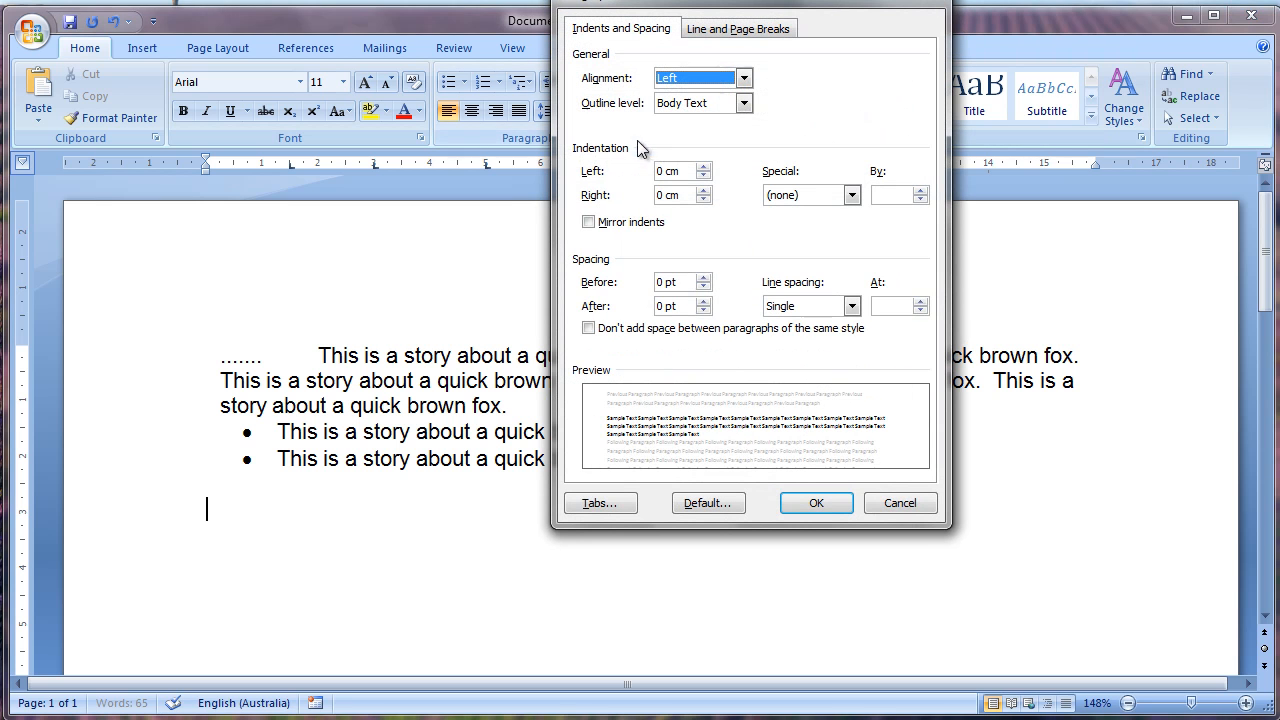
pyautogui.click(585, 505)
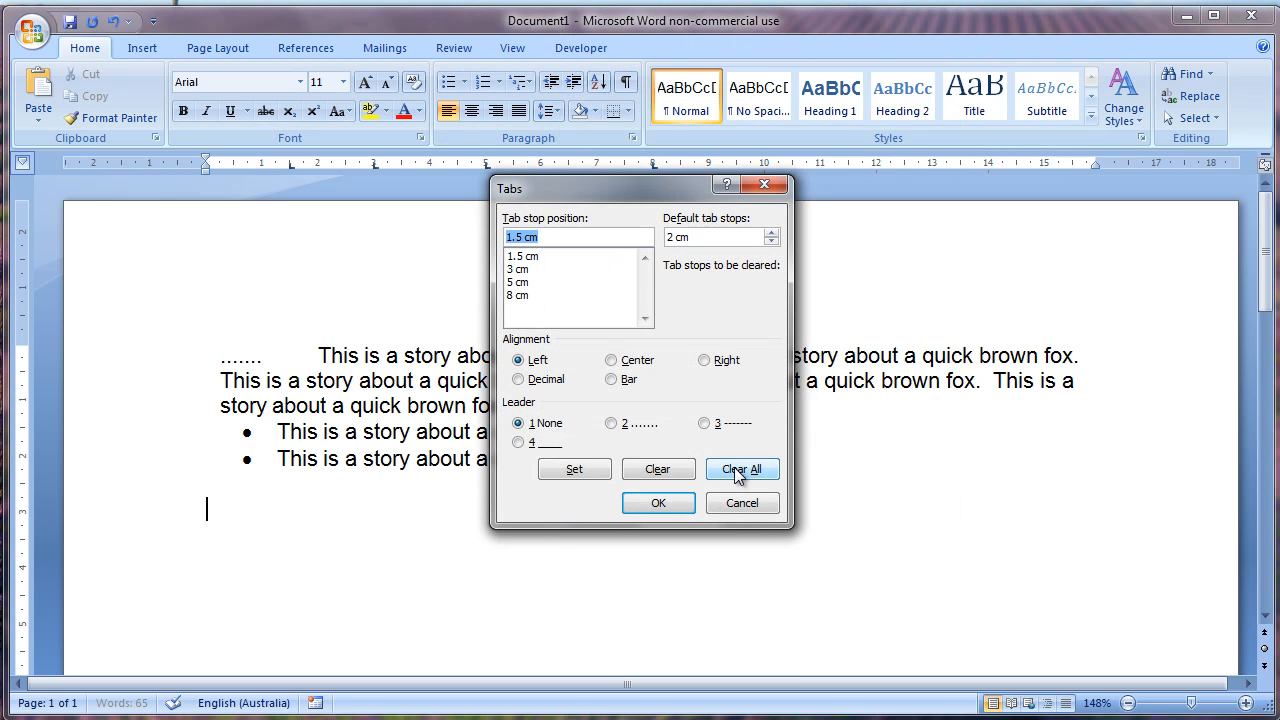
pyautogui.click(730, 469)
pyautogui.click(705, 362)
pyautogui.click(612, 426)
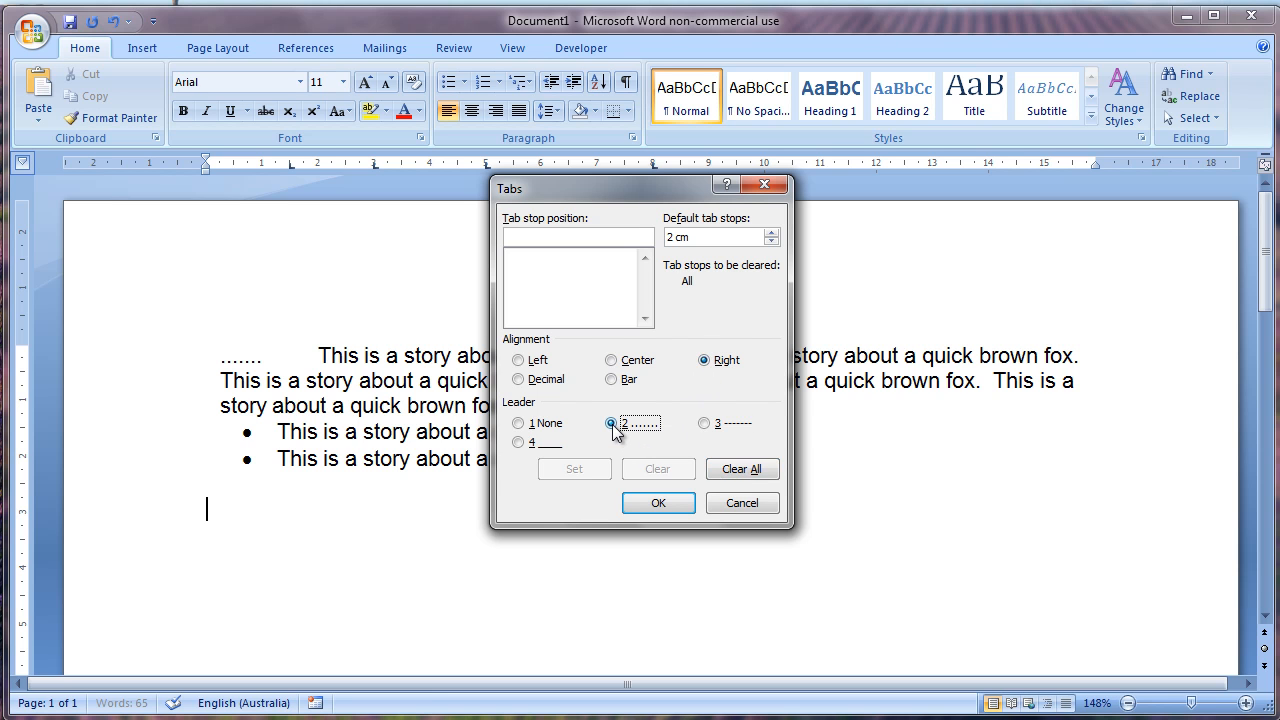
pyautogui.click(533, 234)
pyautogui.write('16')
pyautogui.click(586, 472)
pyautogui.click(651, 504)
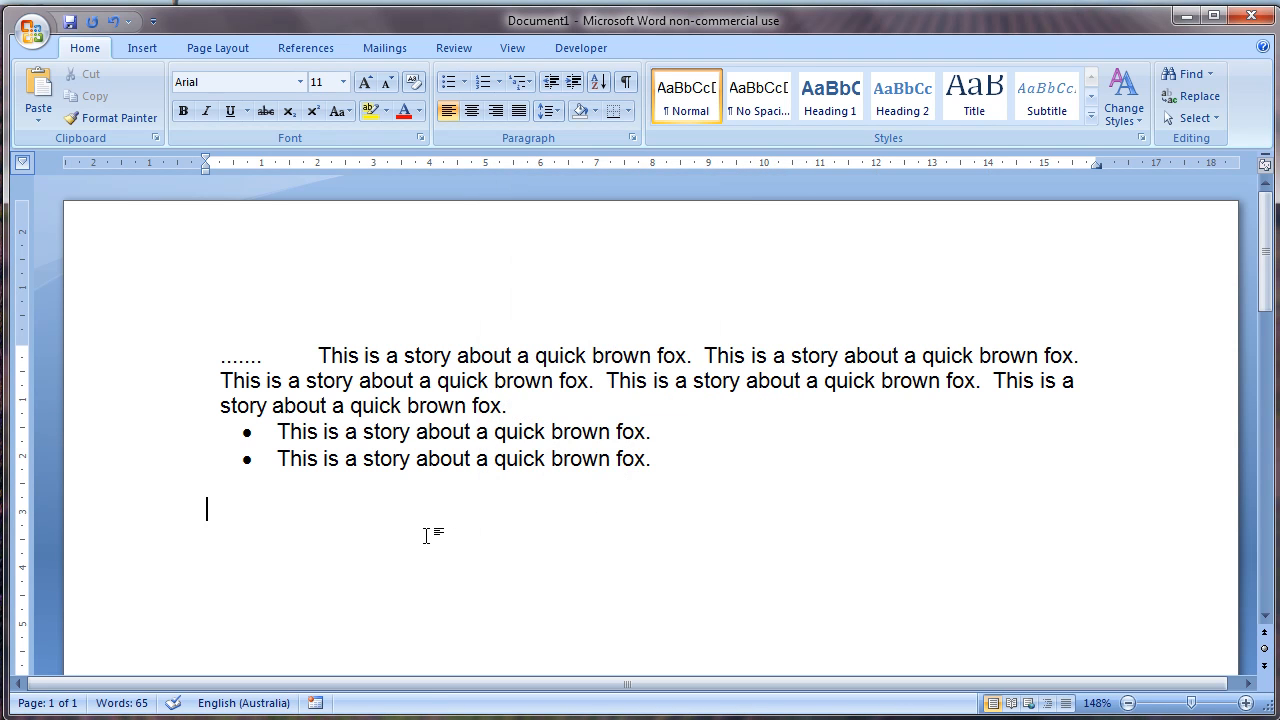
# - Enter the lines "Title of first section" and "Title of second section" below the list, each followed by a tab and "Text"
pyautogui.write('Title of firs')
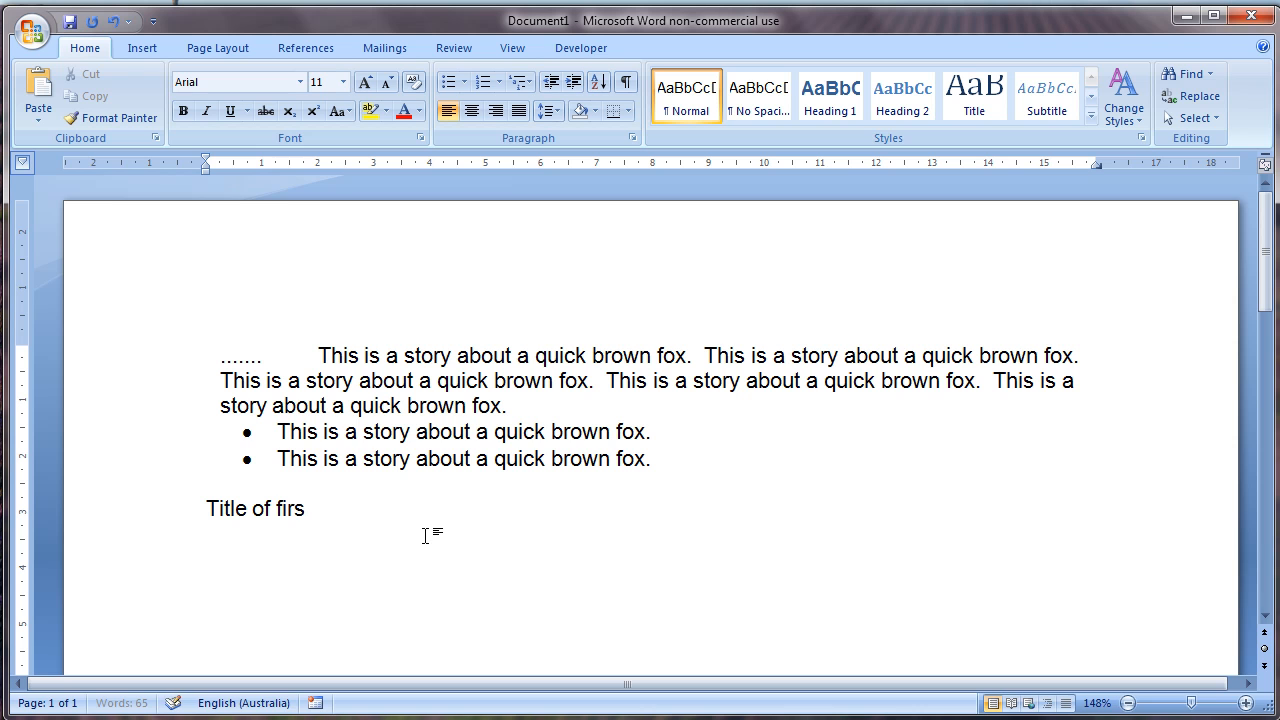
pyautogui.write('t section')
pyautogui.press('Tab')
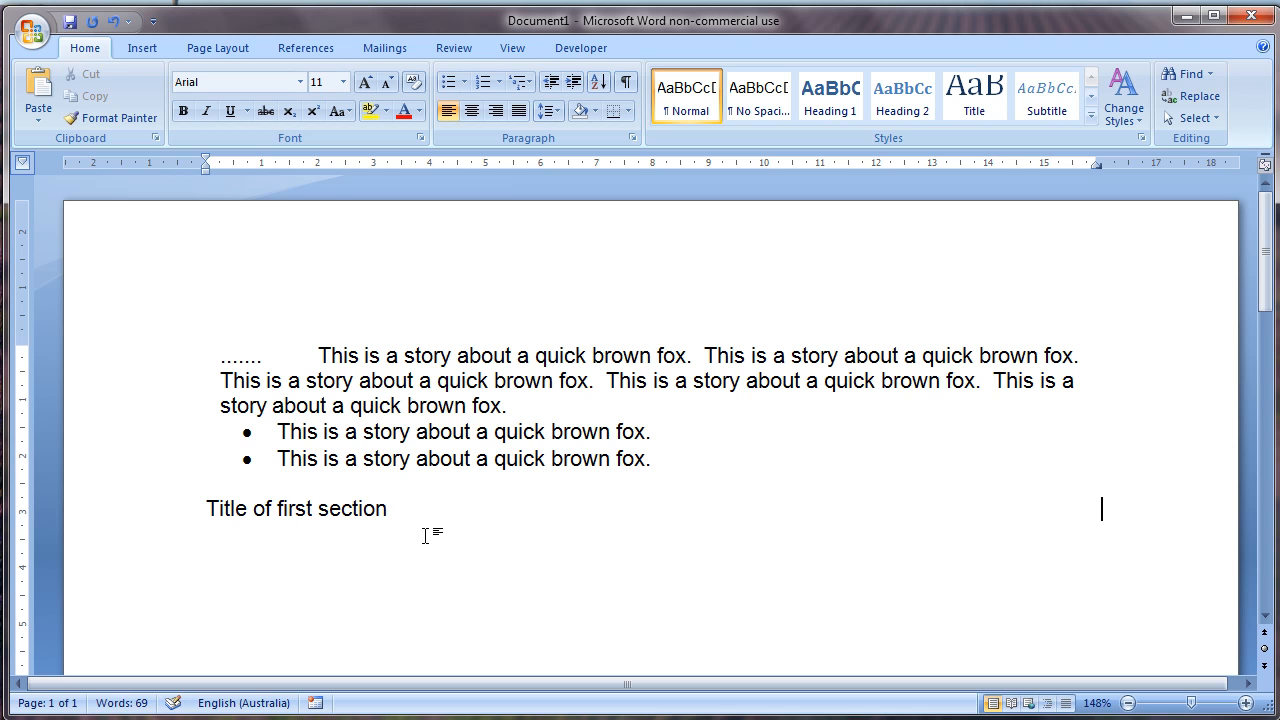
pyautogui.write('Text')
pyautogui.press('Return')
pyautogui.write('Title of second section')
pyautogui.press('Tab')
pyautogui.write('Text')
# - Give the 16 cm tab stop of both section title lines a dotted leader through the Tabs settings
pyautogui.hotkey('shift', 'Up')
pyautogui.hotkey('shift', 'Home')
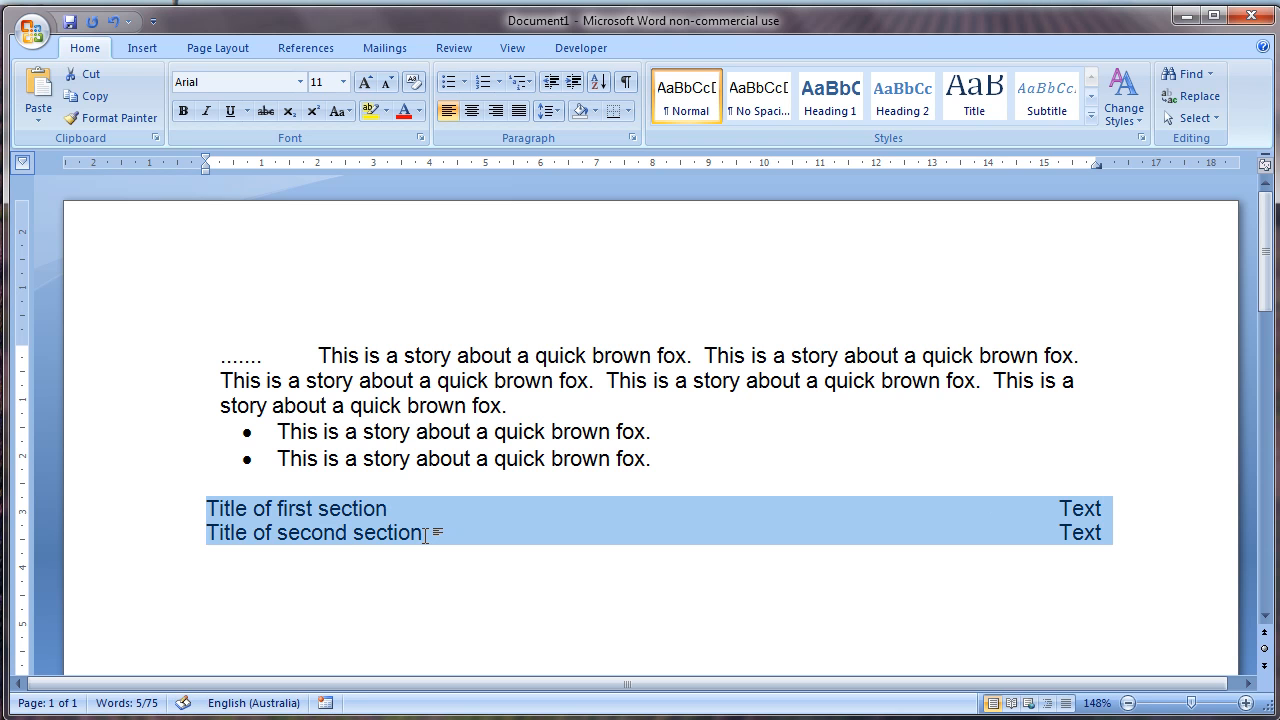
pyautogui.click(632, 137)
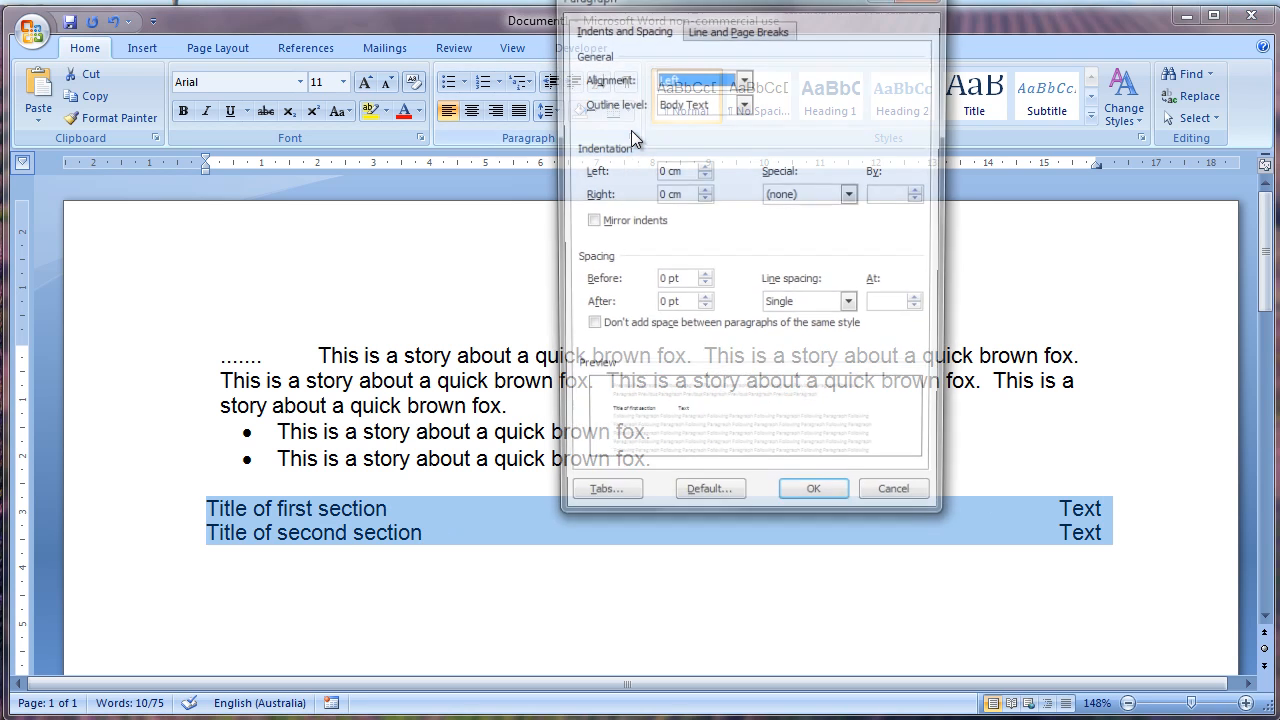
pyautogui.click(583, 503)
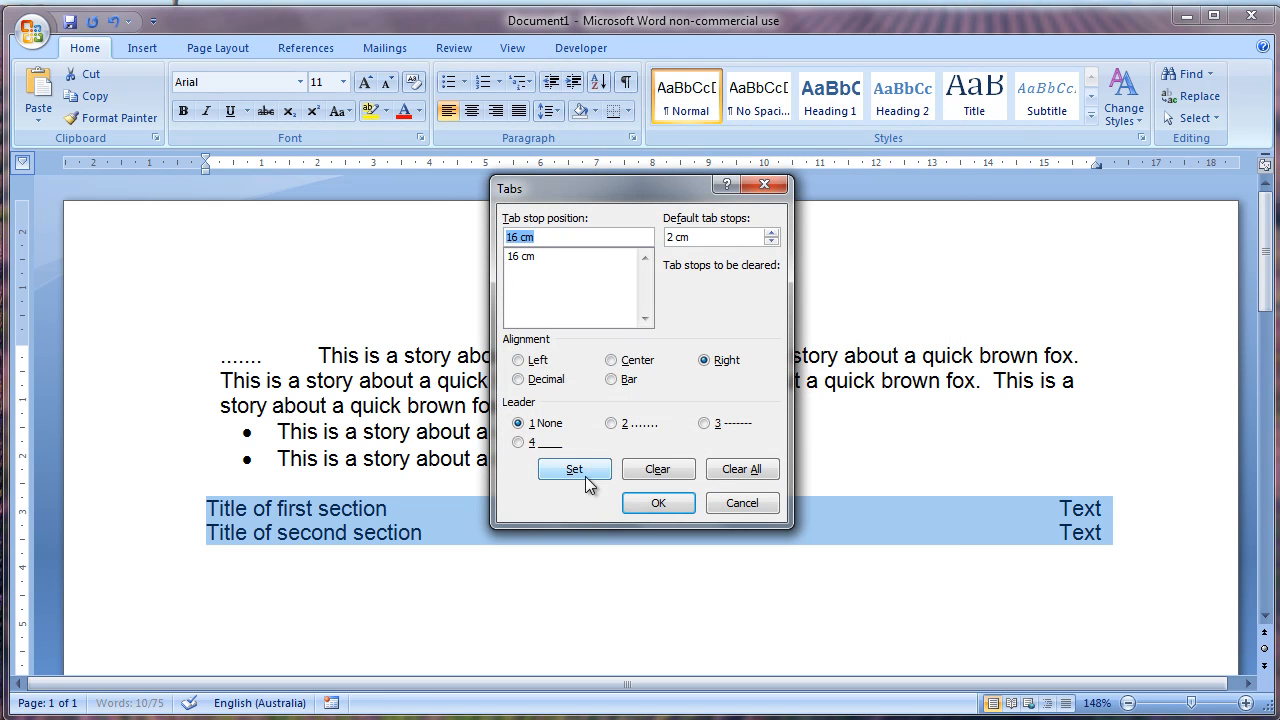
pyautogui.click(535, 261)
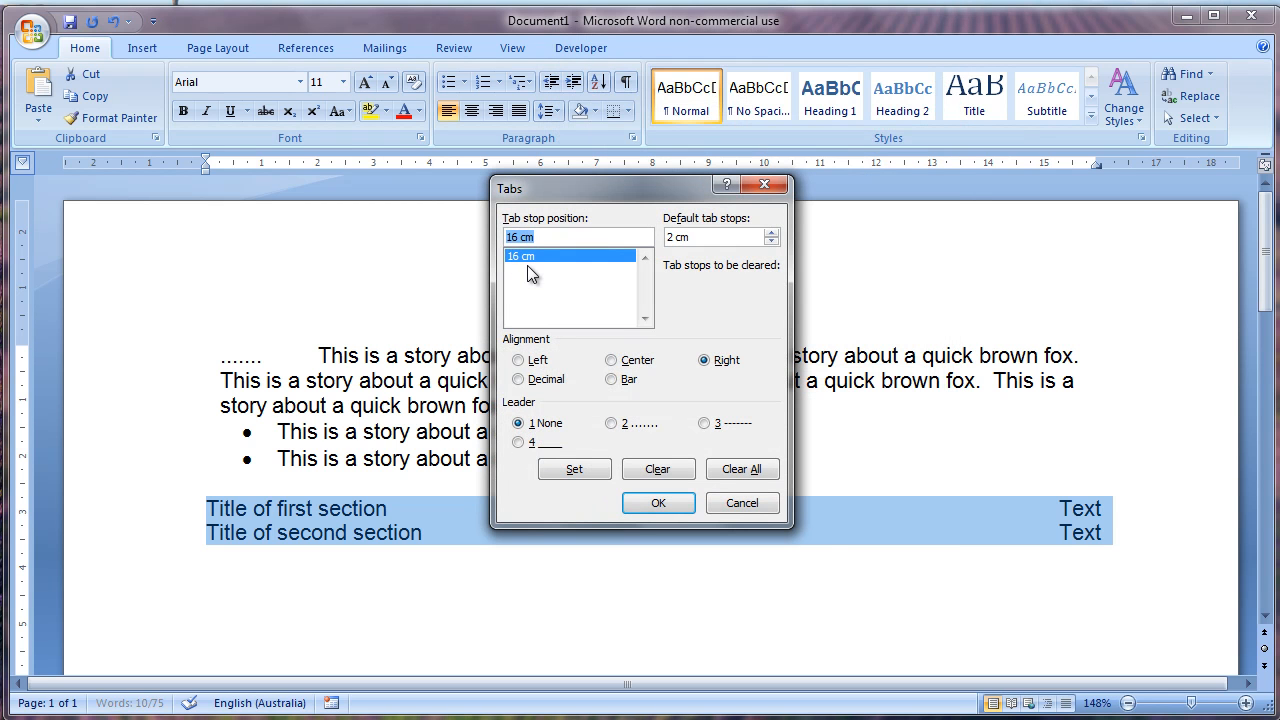
pyautogui.click(616, 425)
pyautogui.click(575, 473)
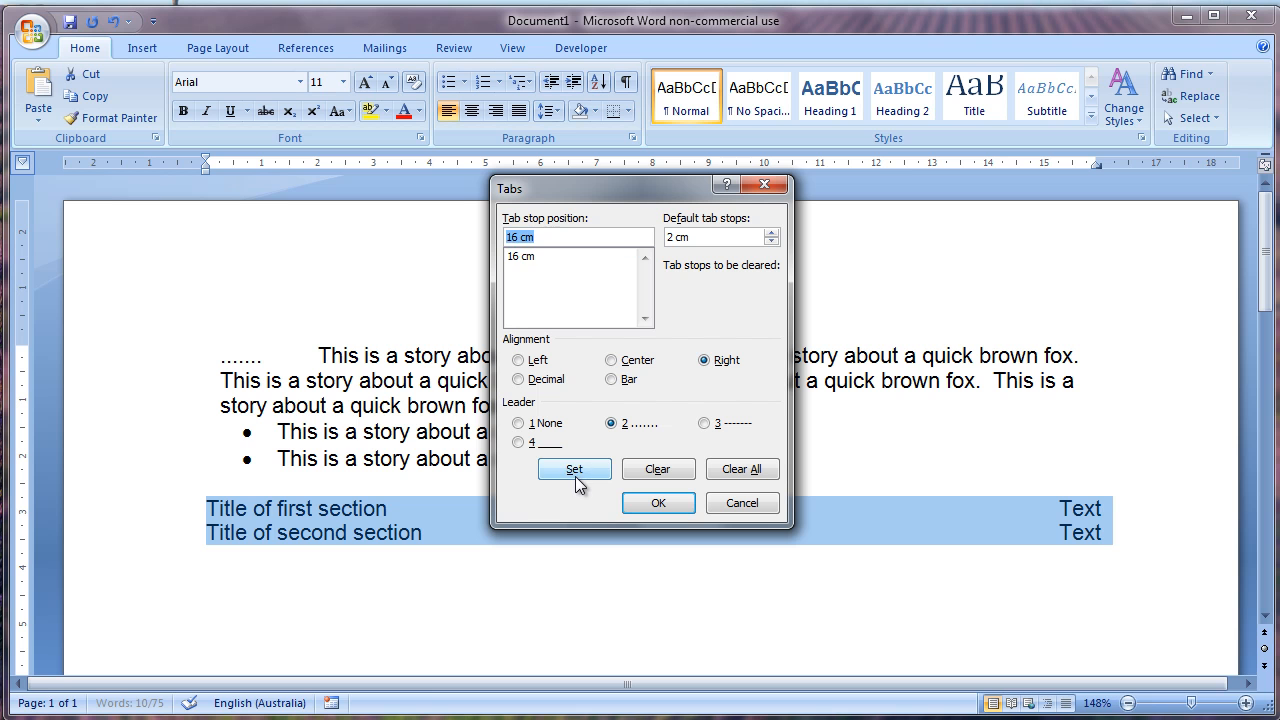
pyautogui.click(522, 258)
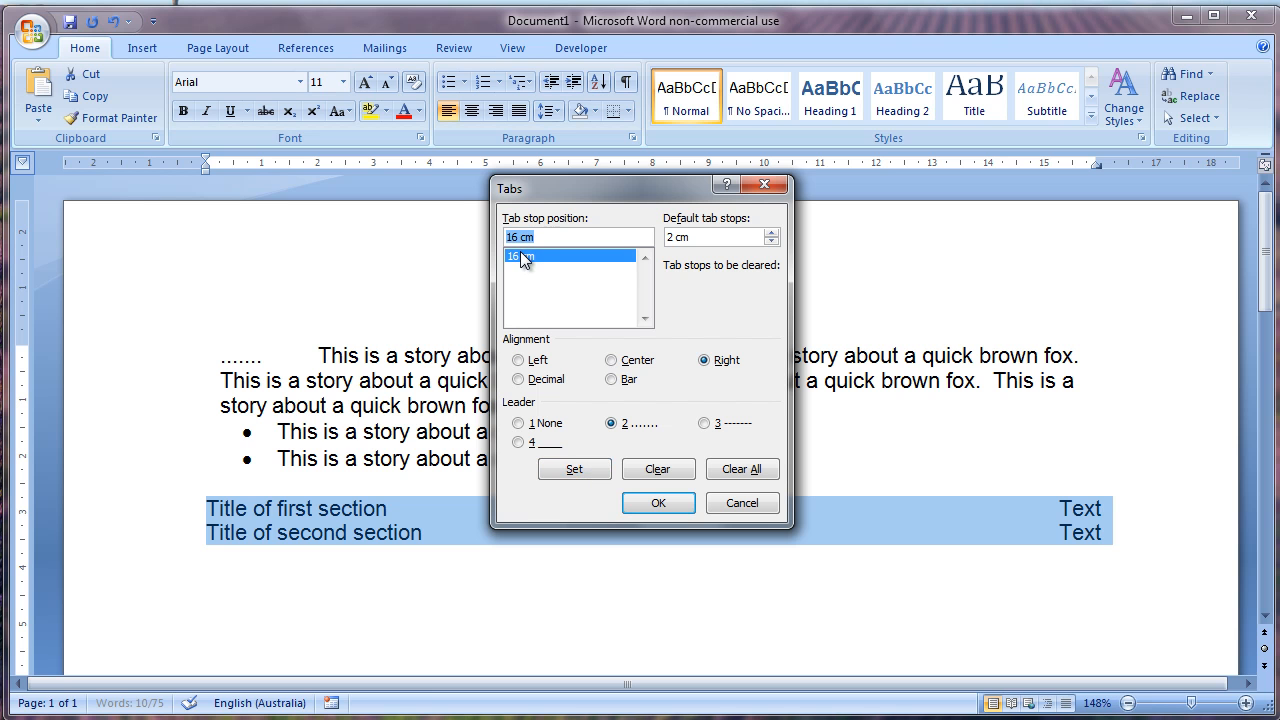
pyautogui.click(635, 504)
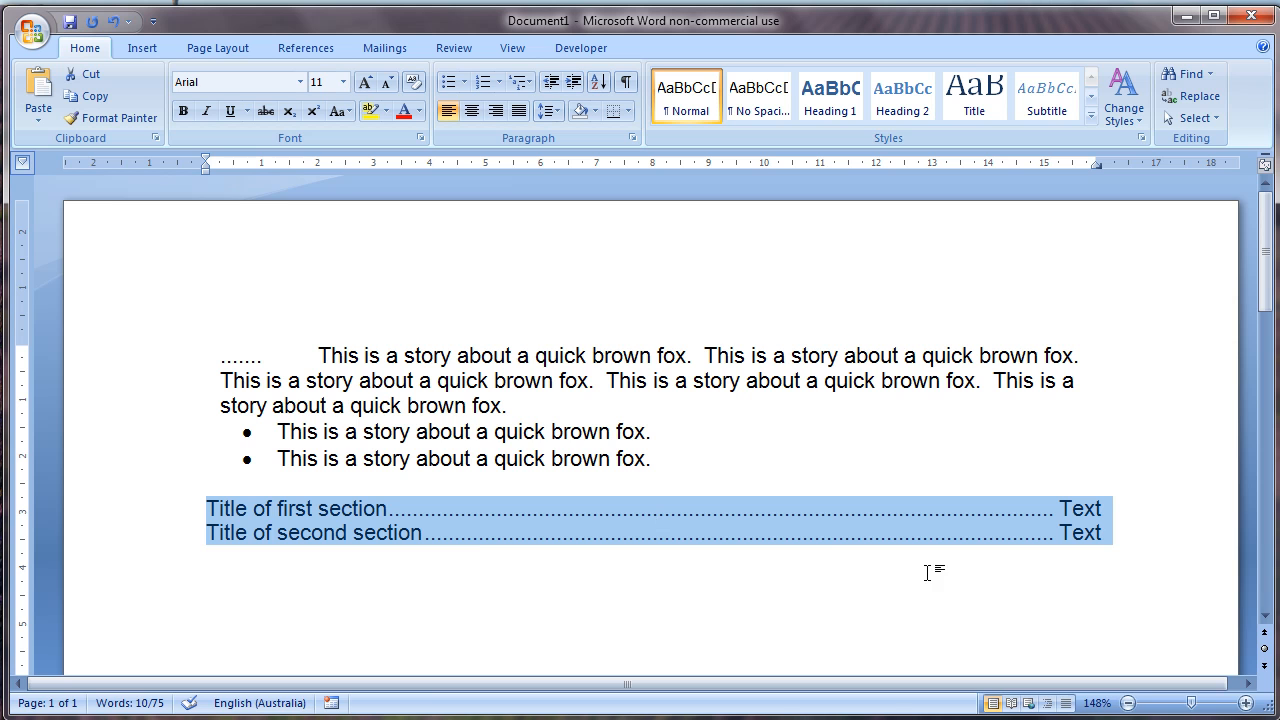
# - Replace "Text" with 5 on the first title line and 8 on the second, and start a new line below
pyautogui.click(1104, 510)
pyautogui.doubleClick(1100, 512)
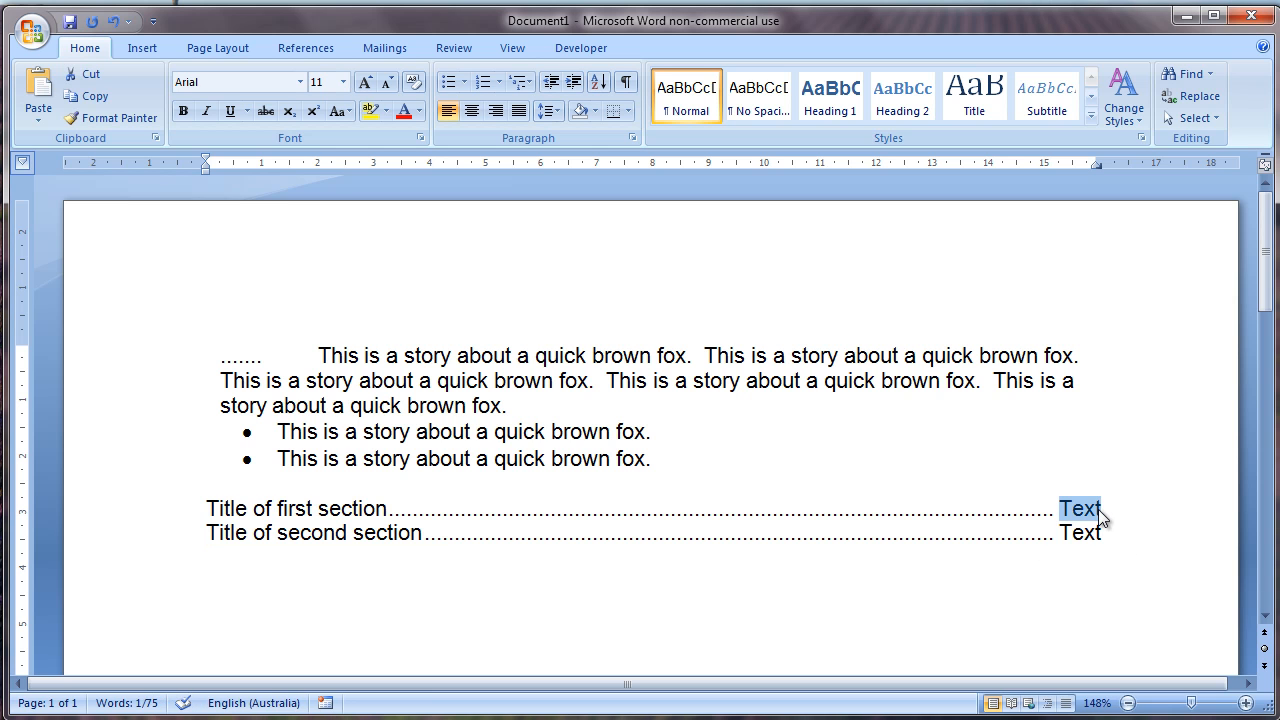
pyautogui.write('5')
pyautogui.press('Down')
pyautogui.press('BackSpace')
pyautogui.press('BackSpace')
pyautogui.press('BackSpace')
pyautogui.press('BackSpace')
pyautogui.write('8')
pyautogui.press('Return')
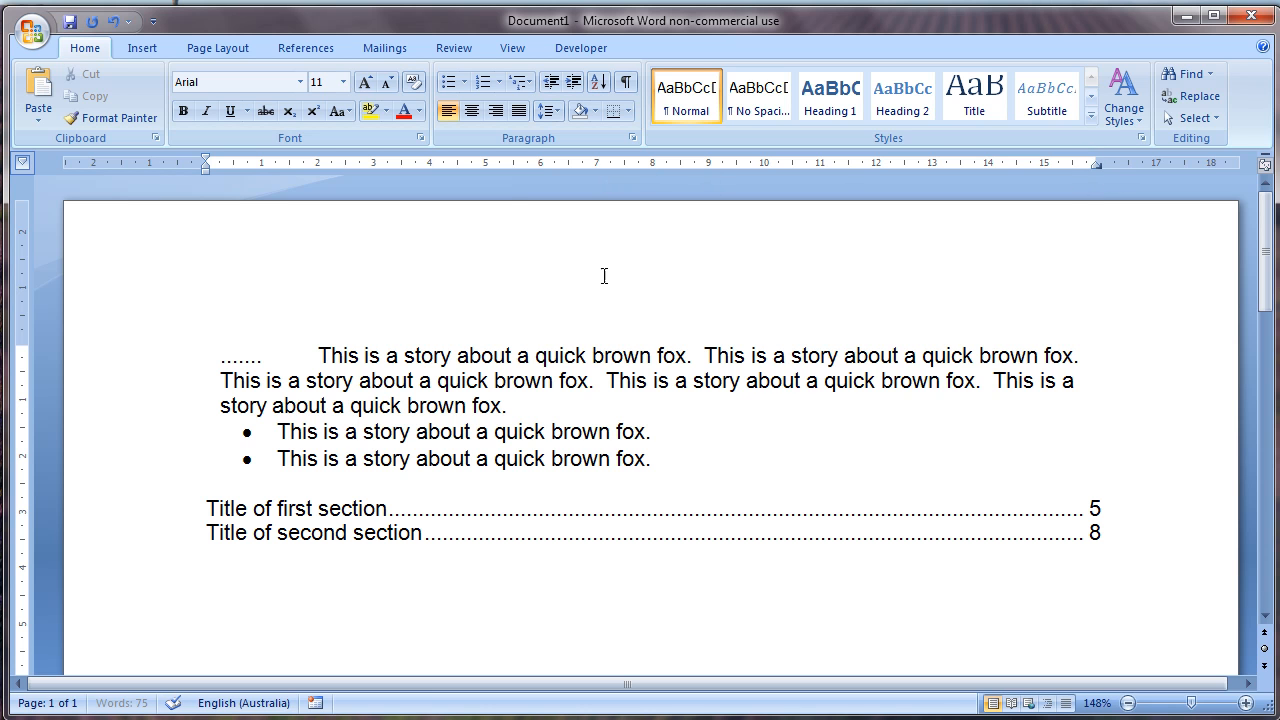
# - Fill the page header with "Title of document", "v0.1" and "Page 1 of 2" separated by tabs, and close the header
pyautogui.click(548, 257)
pyautogui.doubleClick(548, 257)
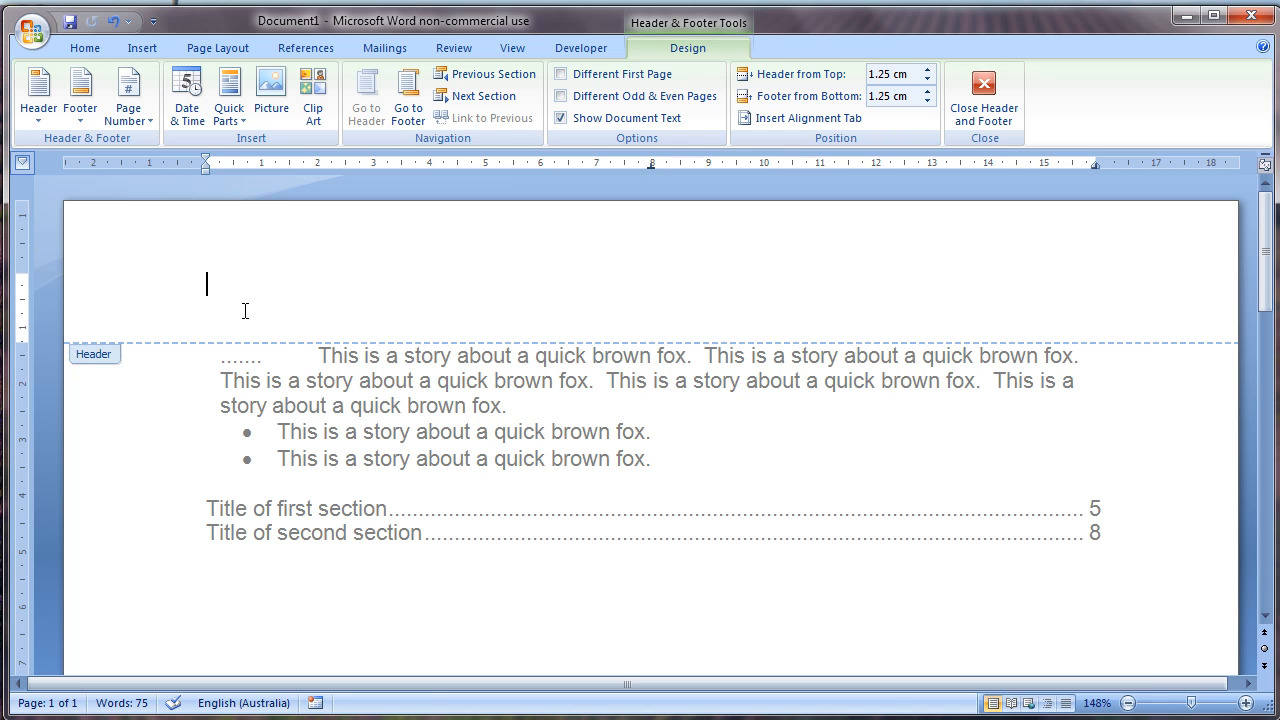
pyautogui.write('Title of document')
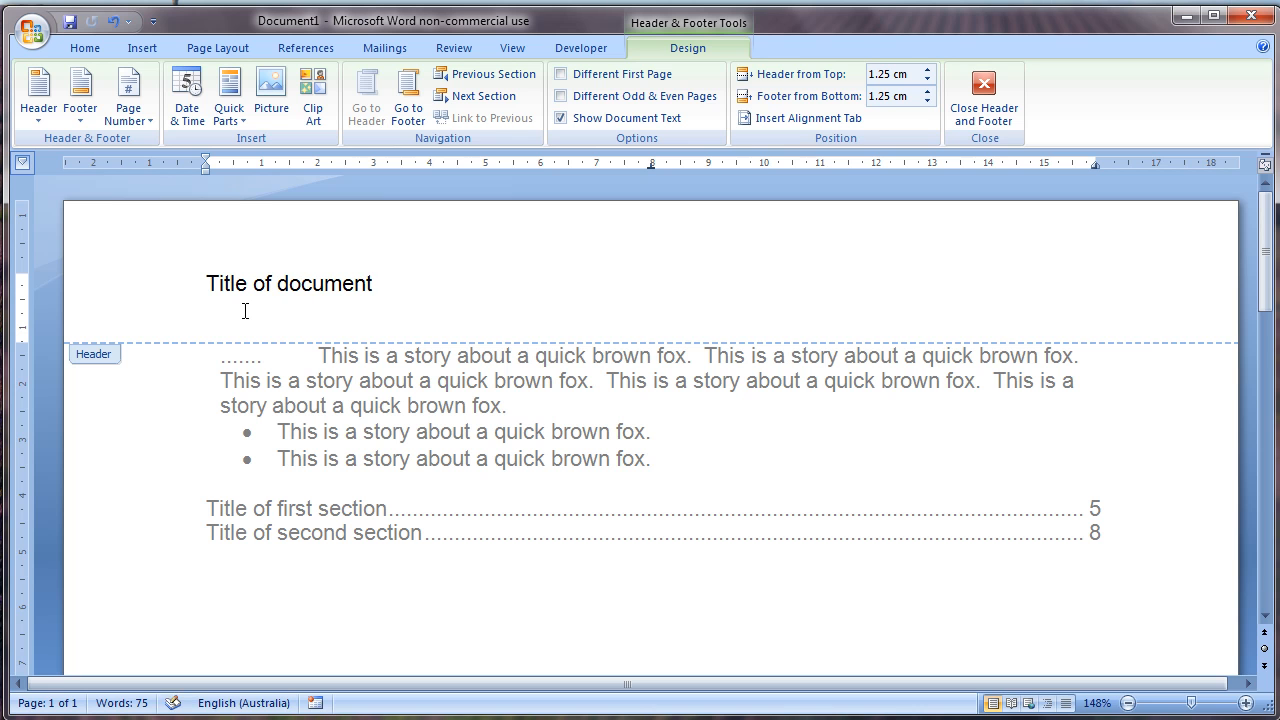
pyautogui.press('Tab')
pyautogui.write('v0.1\tPage 1 of 2')
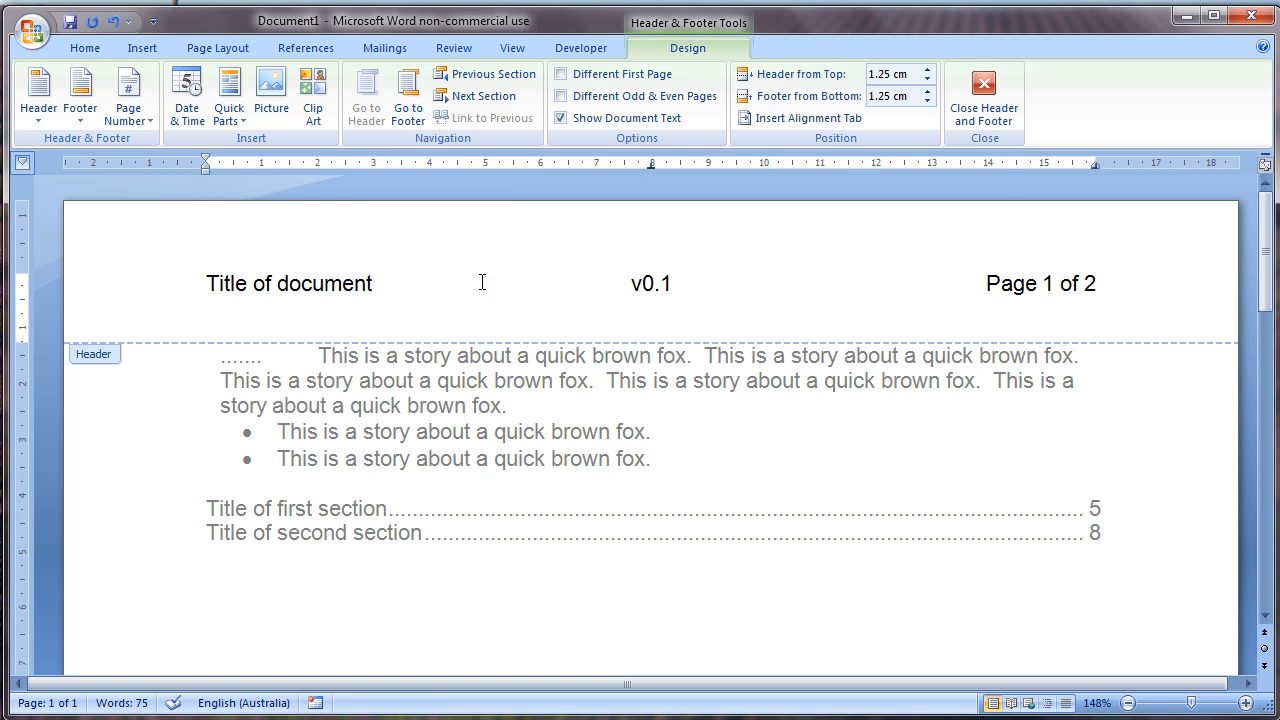
pyautogui.scroll(-5, 508, 286)
pyautogui.scroll(5, 508, 286)
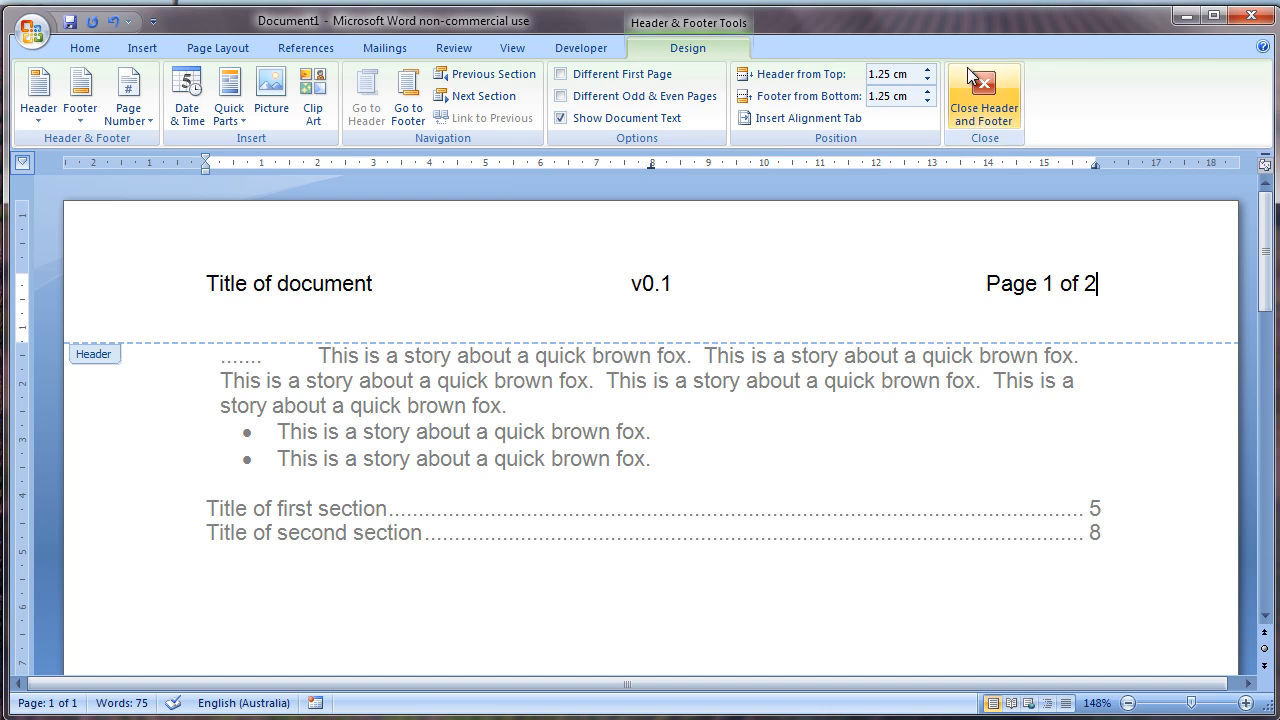
pyautogui.click(967, 67)
# - Change the page orientation to Landscape
pyautogui.scroll(-5, 680, 334)
pyautogui.scroll(2, 571, 340)
pyautogui.click(626, 362)
pyautogui.scroll(3, 610, 380)
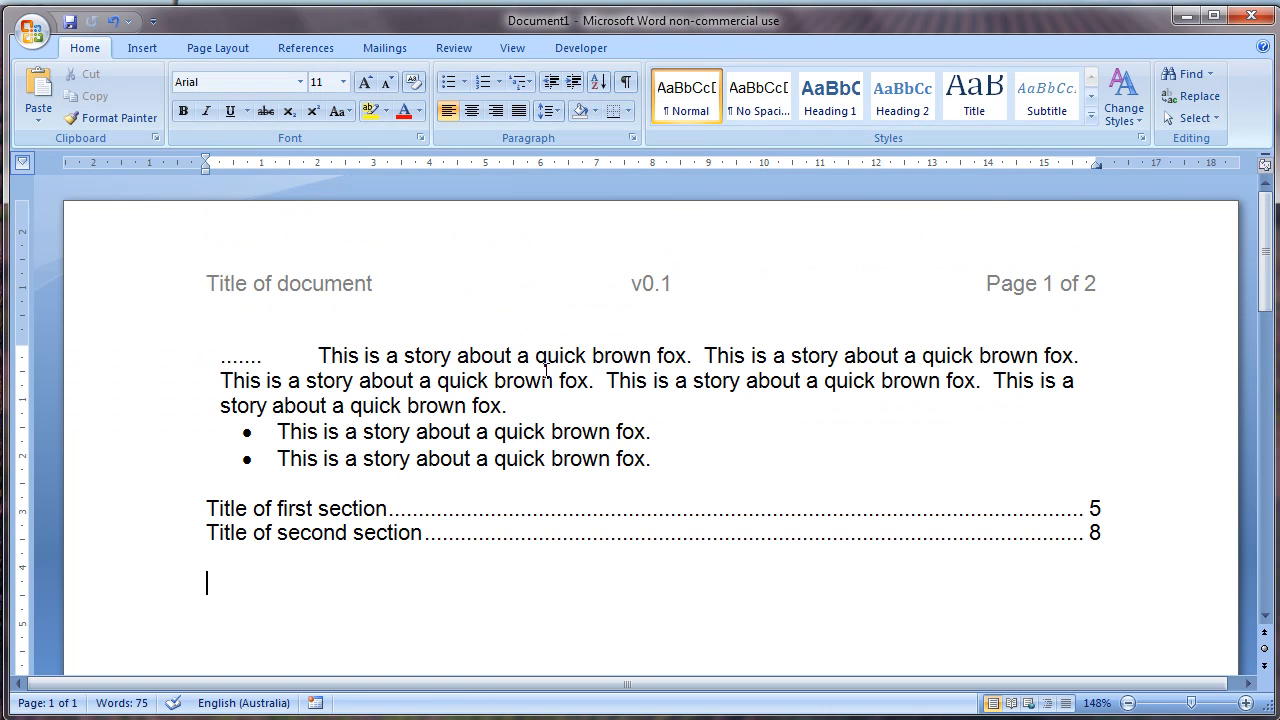
pyautogui.click(214, 48)
pyautogui.click(219, 98)
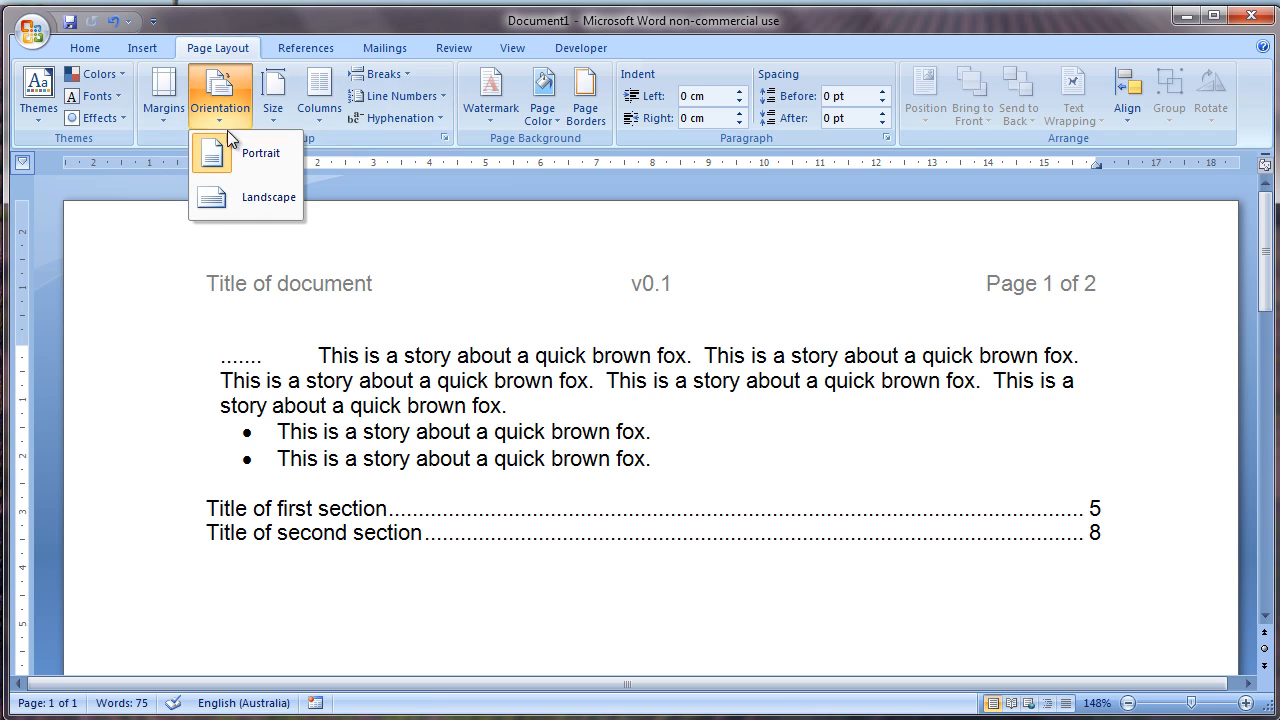
pyautogui.click(215, 199)
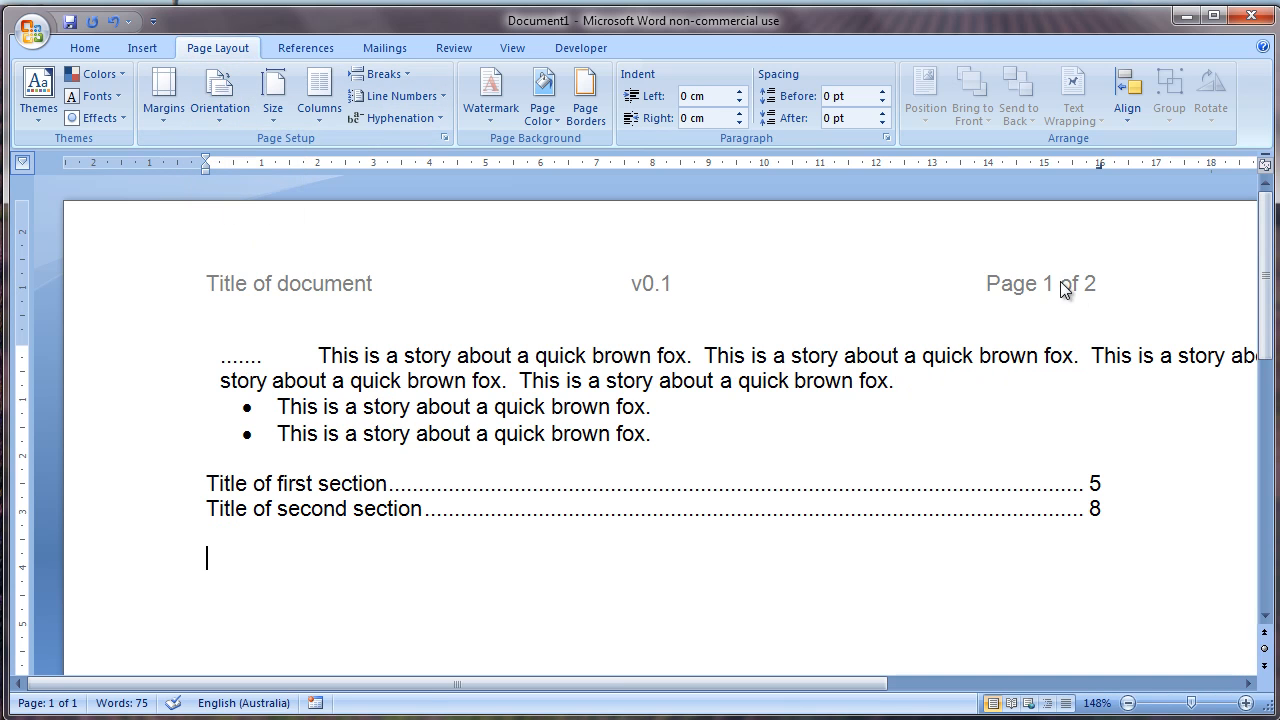
# - Open the page header and move its right-aligned tab stop to the right margin at about 24.5 cm
pyautogui.doubleClick(837, 260)
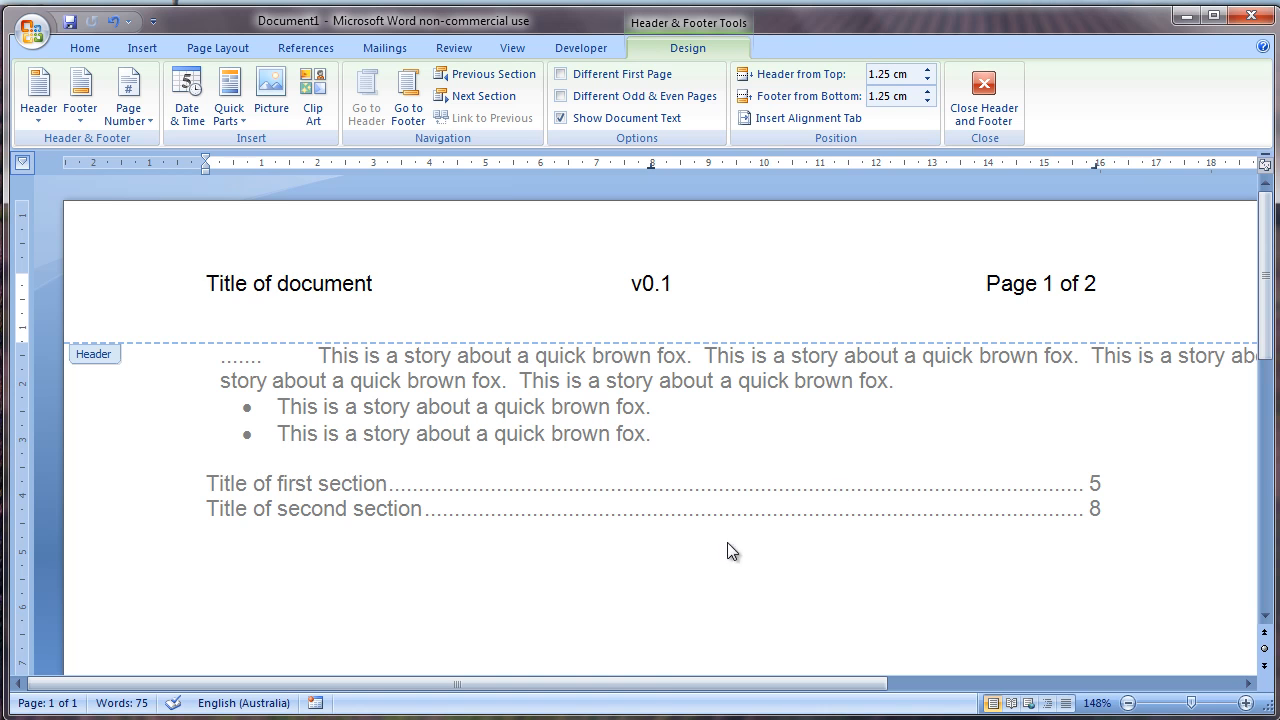
pyautogui.moveTo(667, 683); pyautogui.dragTo(947, 690)
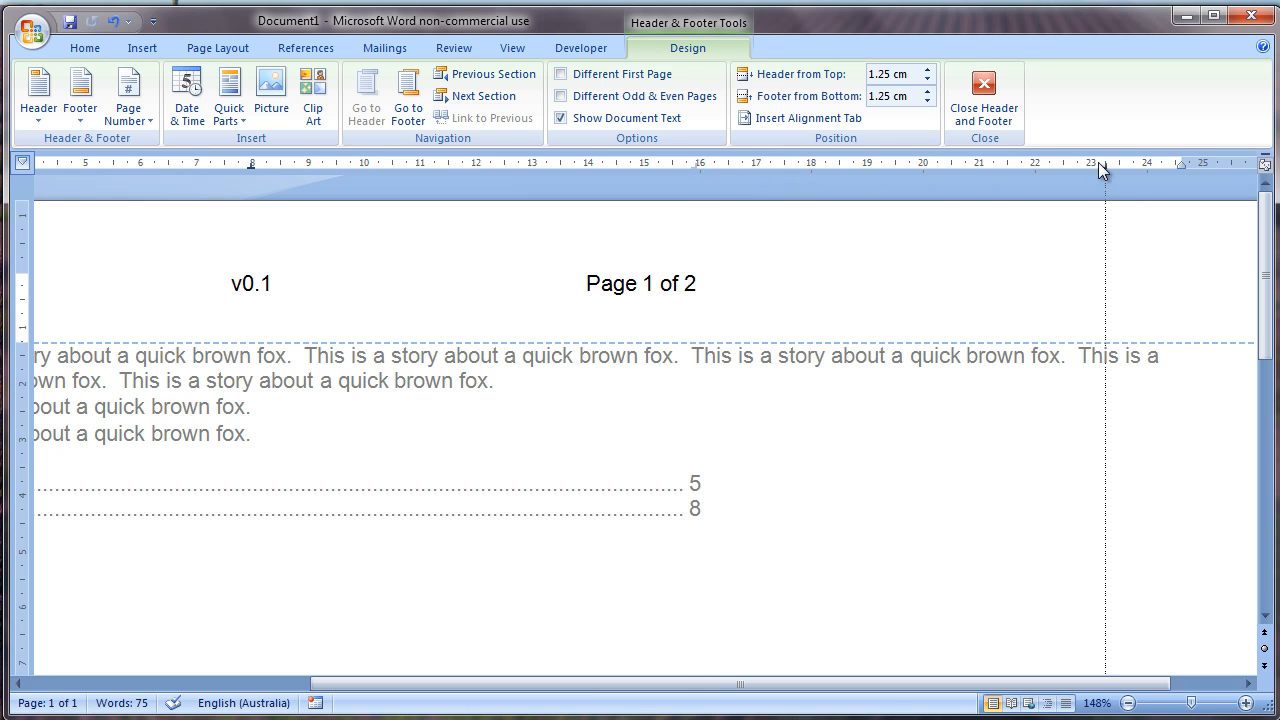
pyautogui.moveTo(1175, 162); pyautogui.dragTo(1175, 164)
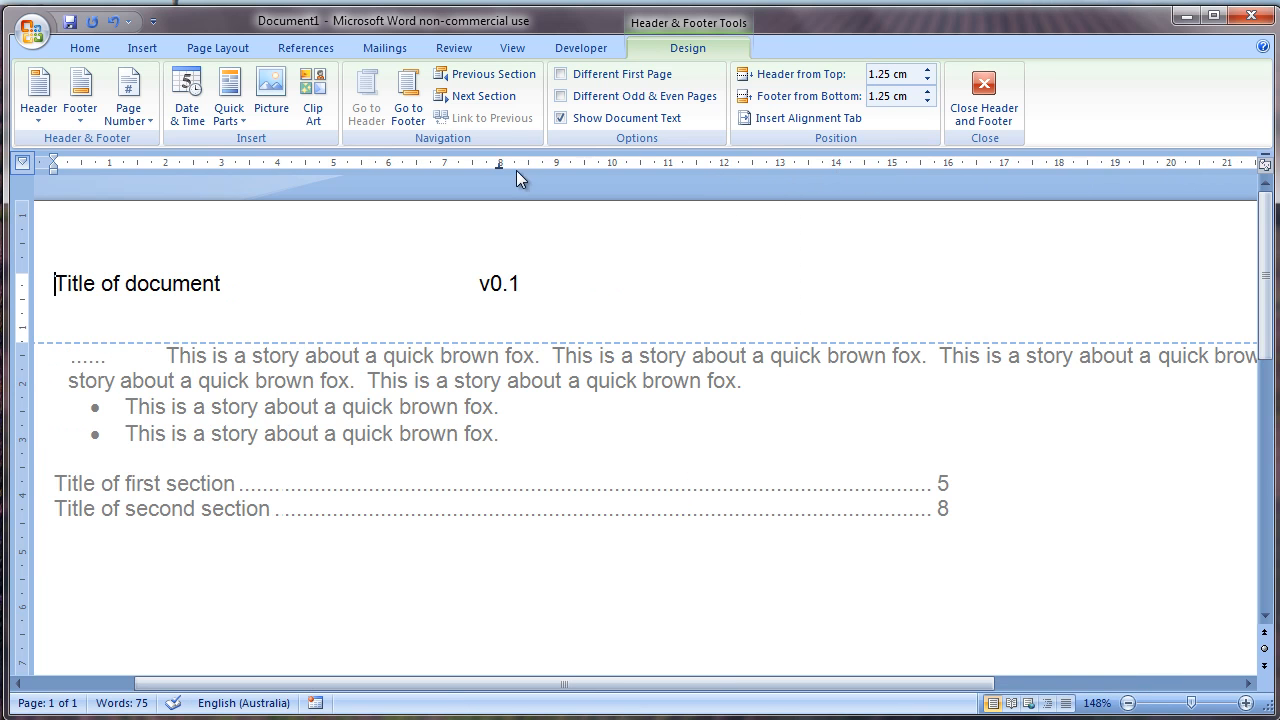
# - Move the header's centred tab stop to about 12.3 cm on the ruler and close the header
pyautogui.moveTo(757, 170); pyautogui.dragTo(765, 165)
pyautogui.moveTo(694, 686); pyautogui.dragTo(918, 692)
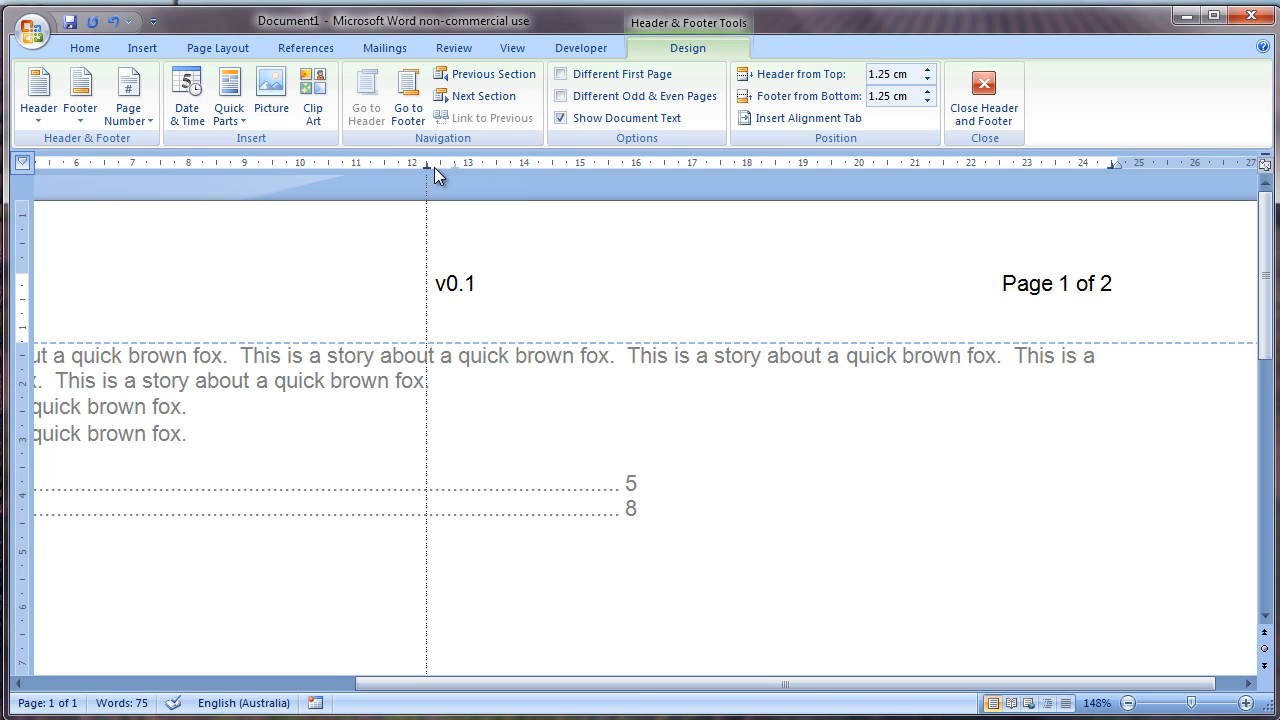
pyautogui.moveTo(434, 167); pyautogui.dragTo(433, 167)
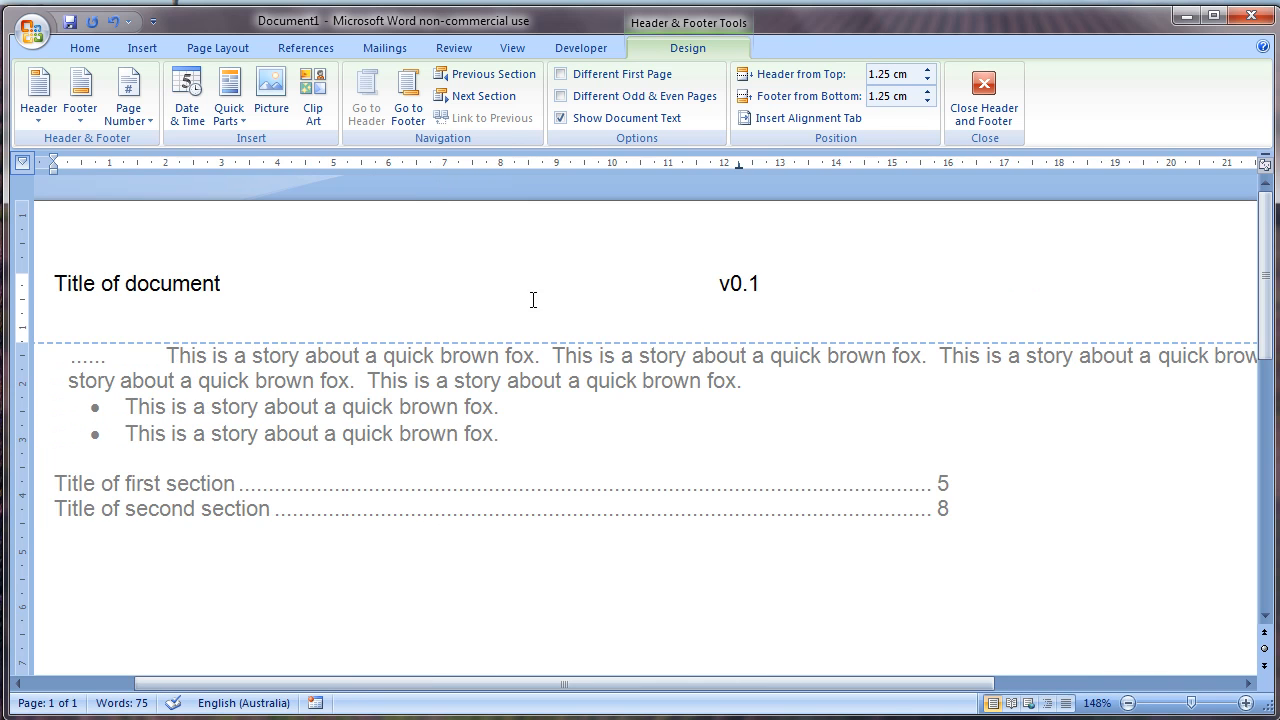
pyautogui.click(1013, 72)
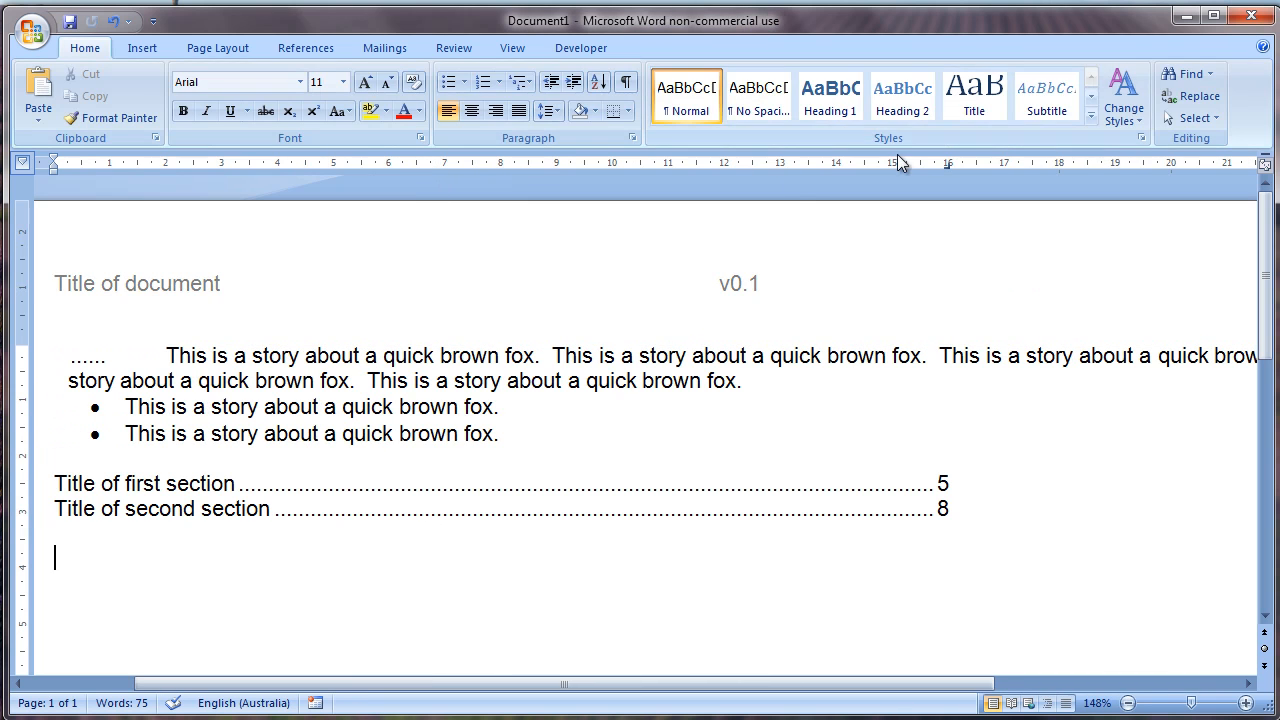